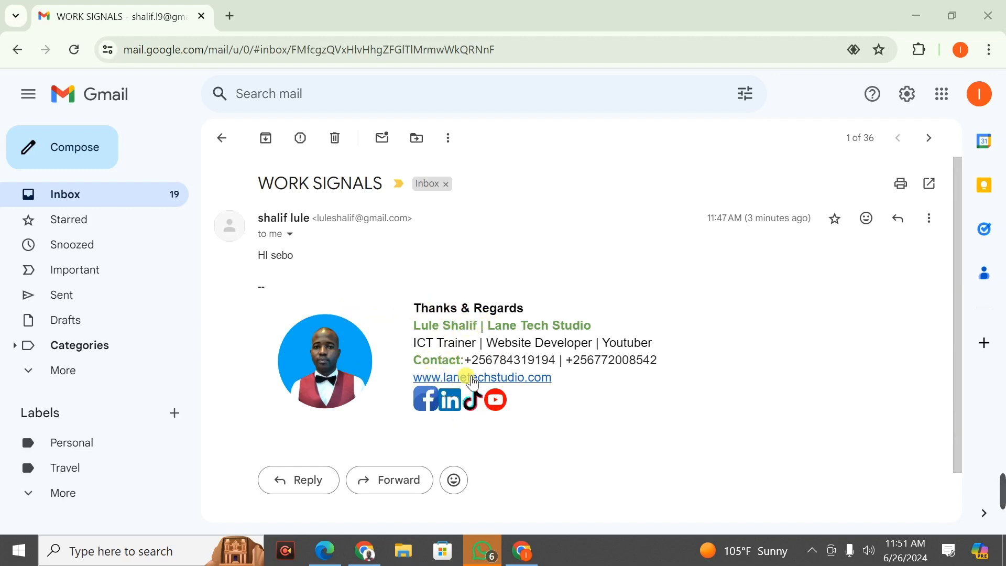
Step: In Canva, search 'profile picture' and scroll through the 3,815 template results
mouse_move(376, 360)
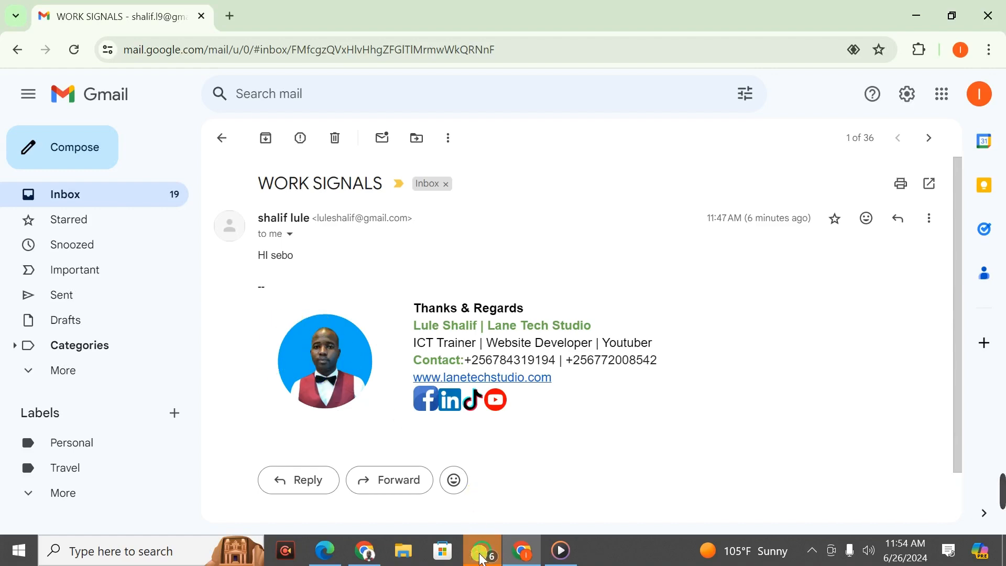
mouse_move(365, 559)
click(370, 466)
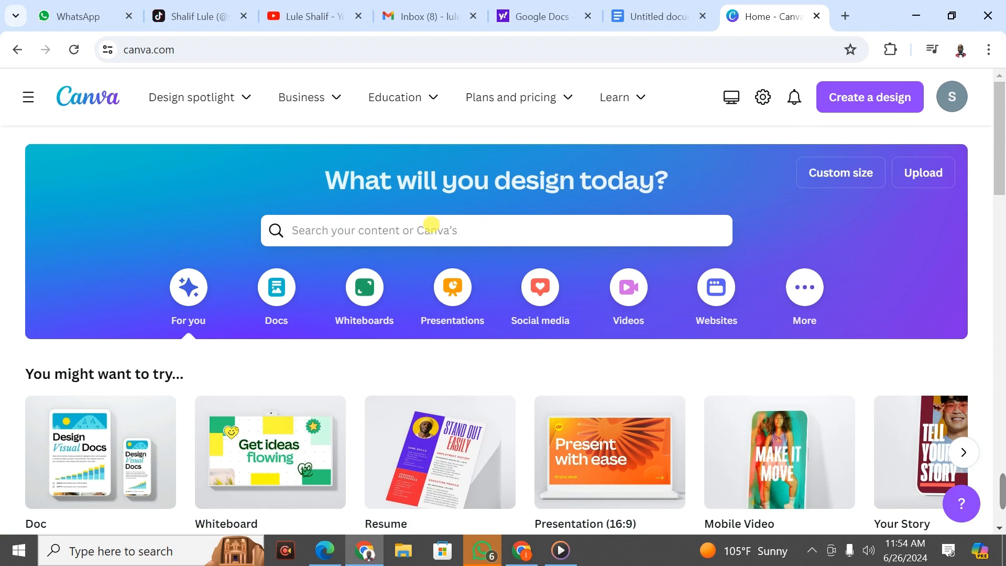
click(431, 224)
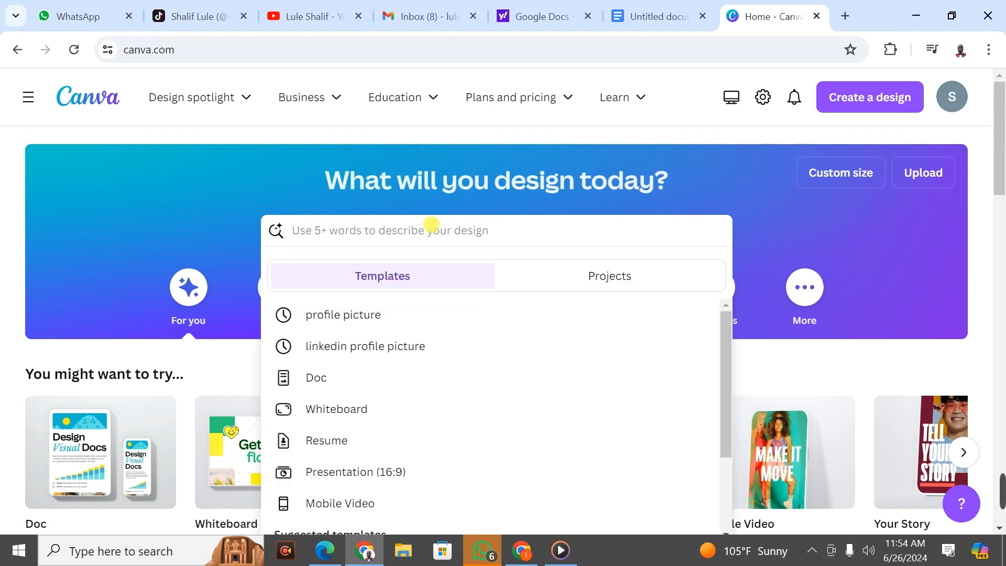
click(326, 316)
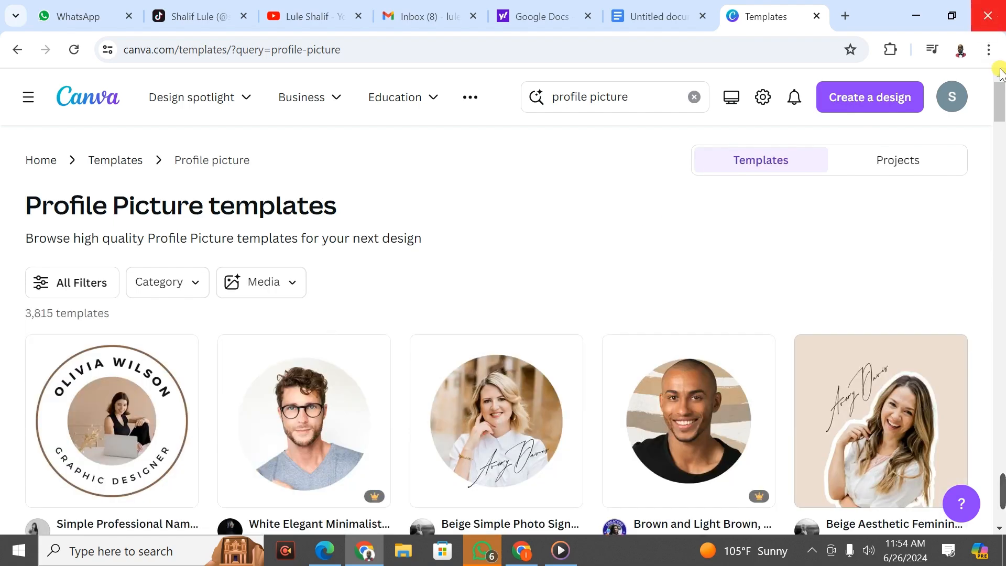
mouse_move(1000, 97)
mouse_down()
mouse_move(991, 130)
mouse_move(995, 112)
mouse_up()
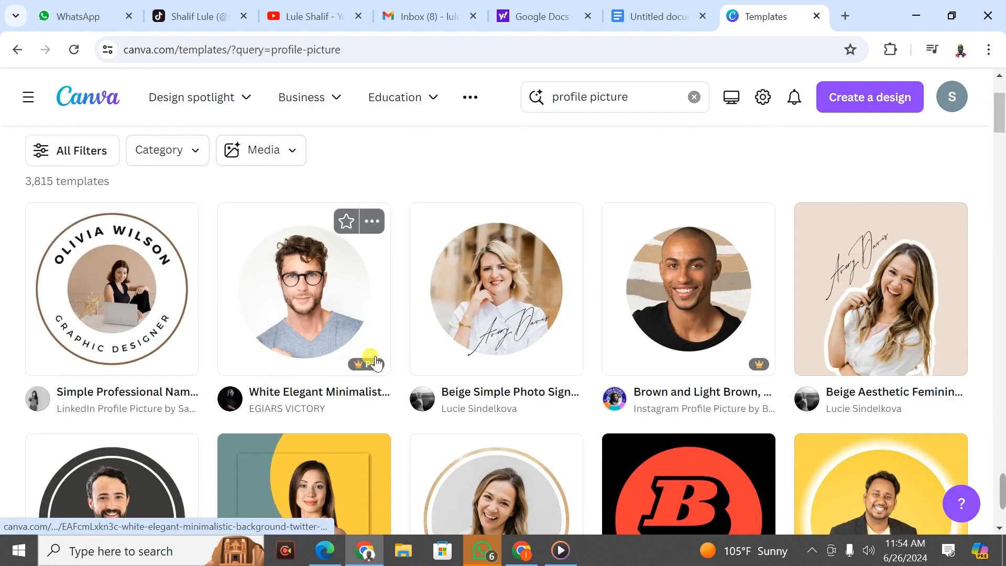
mouse_move(362, 366)
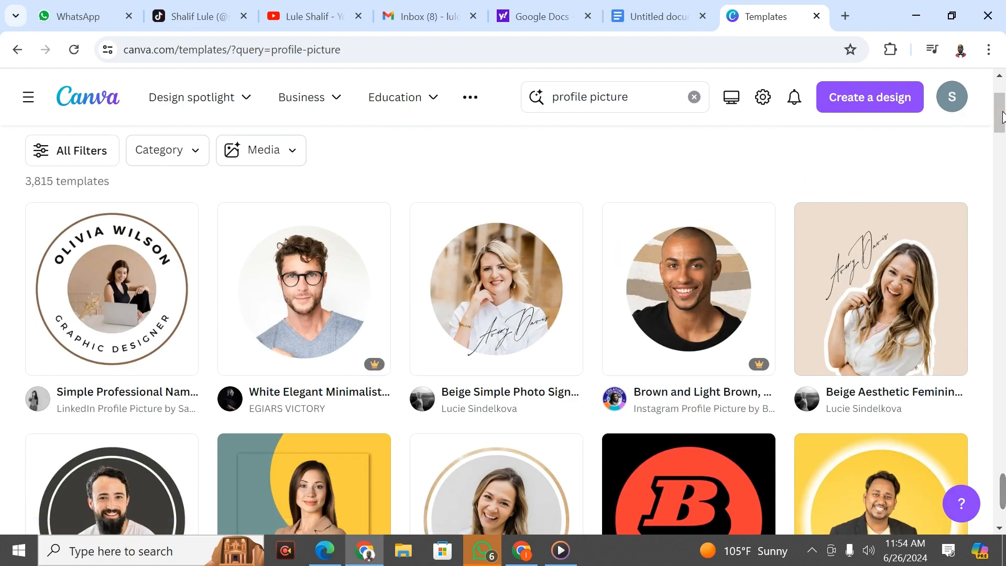
mouse_move(1001, 117)
mouse_down()
mouse_move(996, 279)
mouse_move(998, 115)
mouse_up()
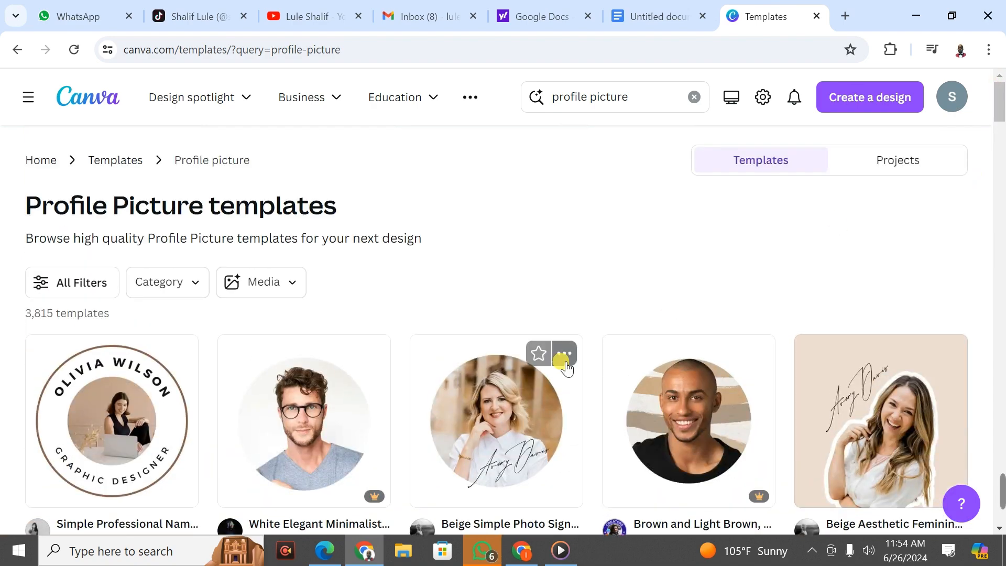
Step: Customize the Beige Simple Photo Signature template and delete its two handwritten signature words
click(496, 418)
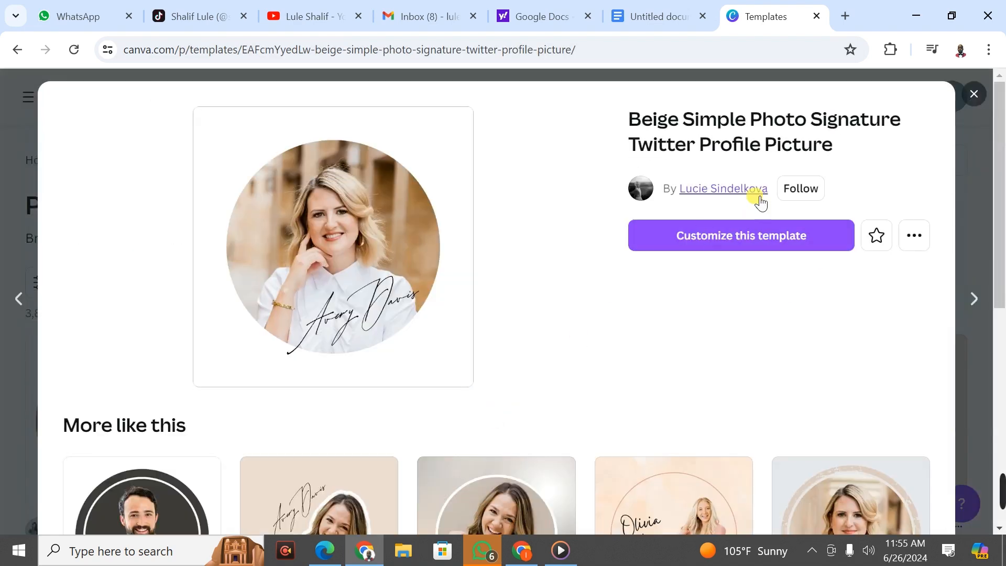
click(735, 241)
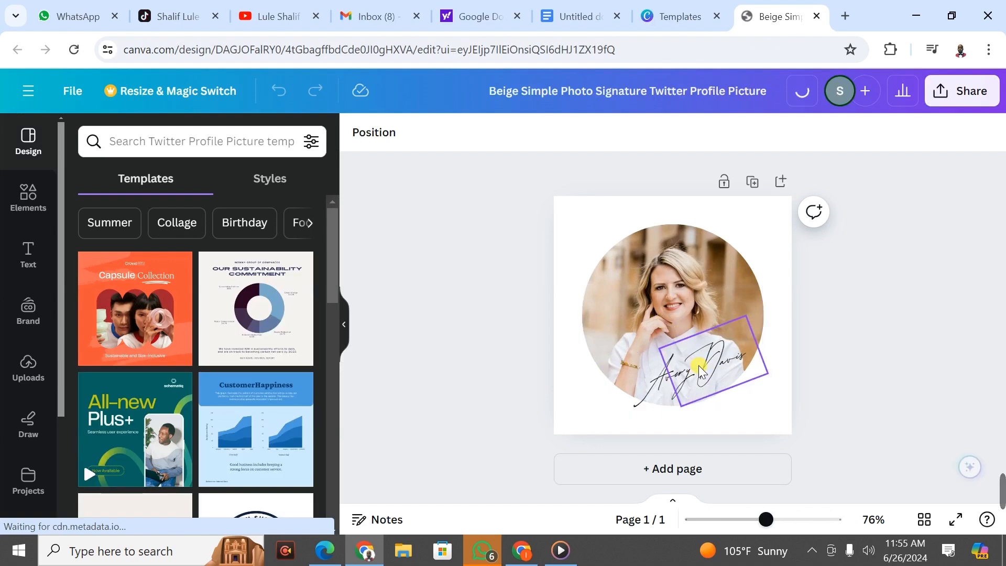
click(661, 381)
key(Delete)
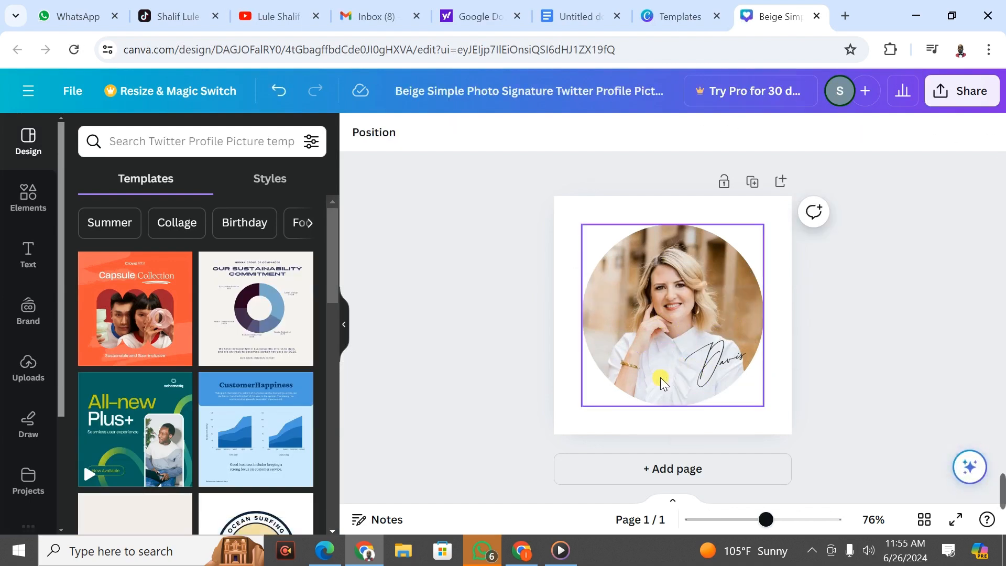
click(718, 370)
key(Delete)
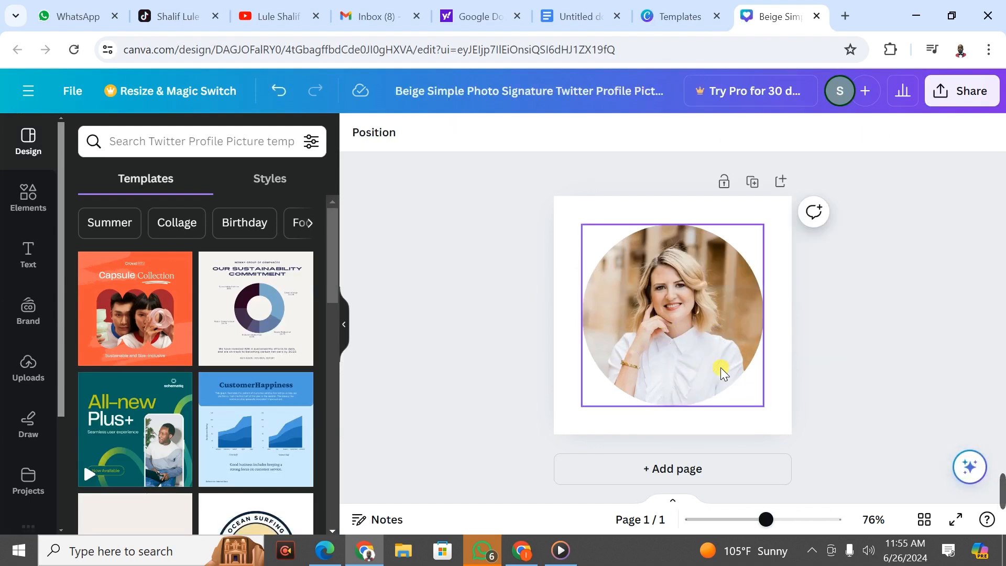
Step: Check the page's action menu, dismiss it, and select the circular photo
click(790, 206)
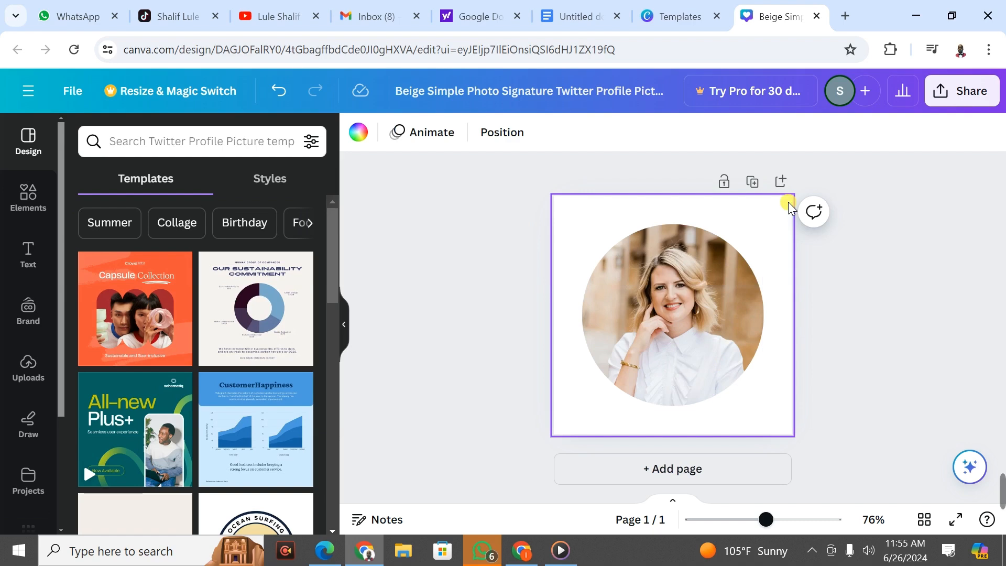
right_click(790, 206)
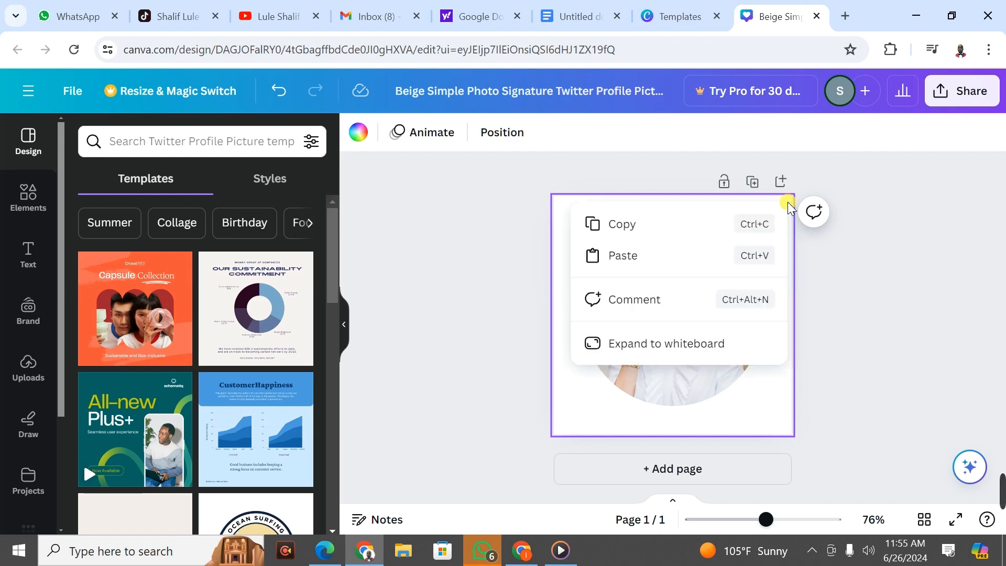
click(768, 425)
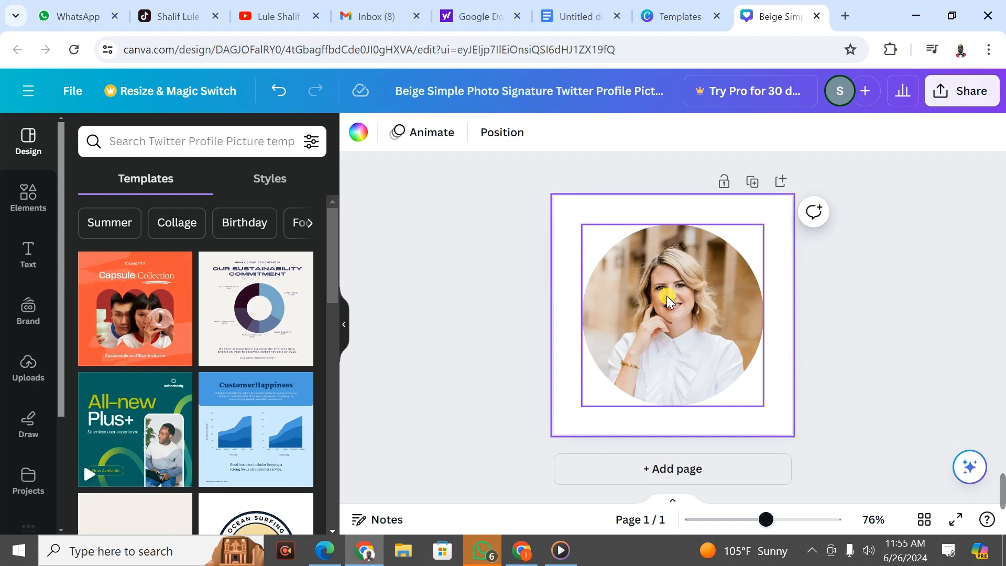
click(619, 299)
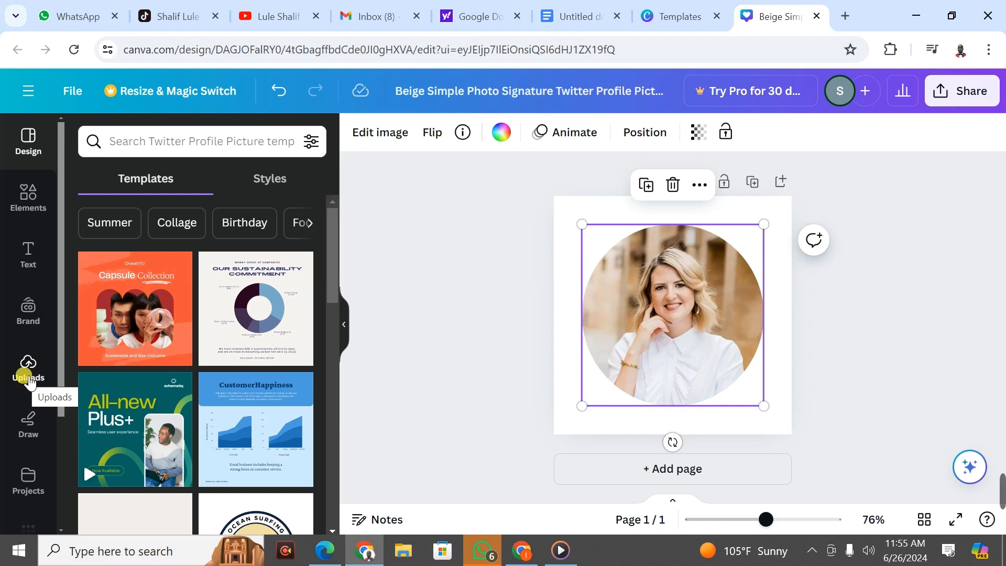
Step: From Uploads, drop the man's photo into the template's circle frame
click(29, 378)
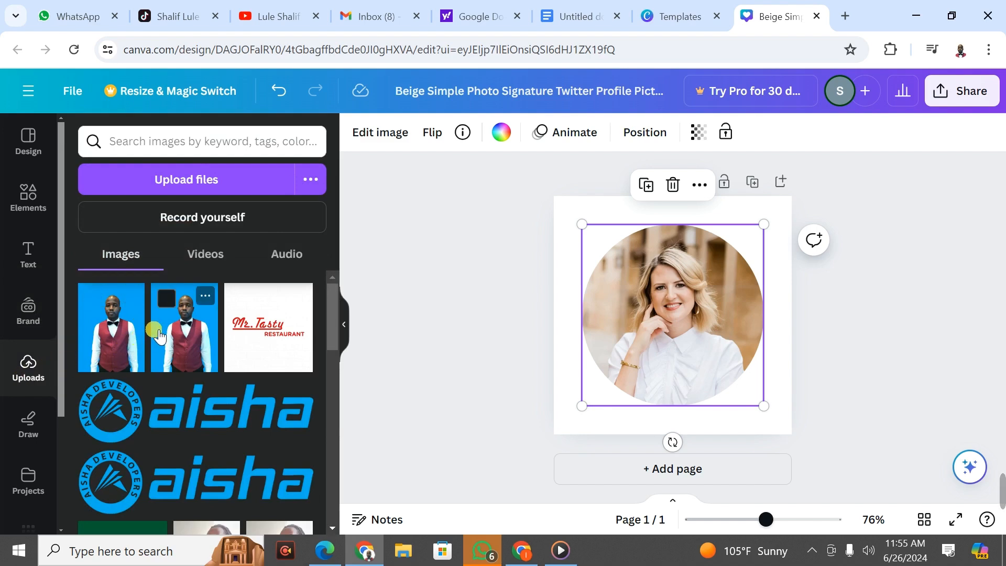
click(226, 180)
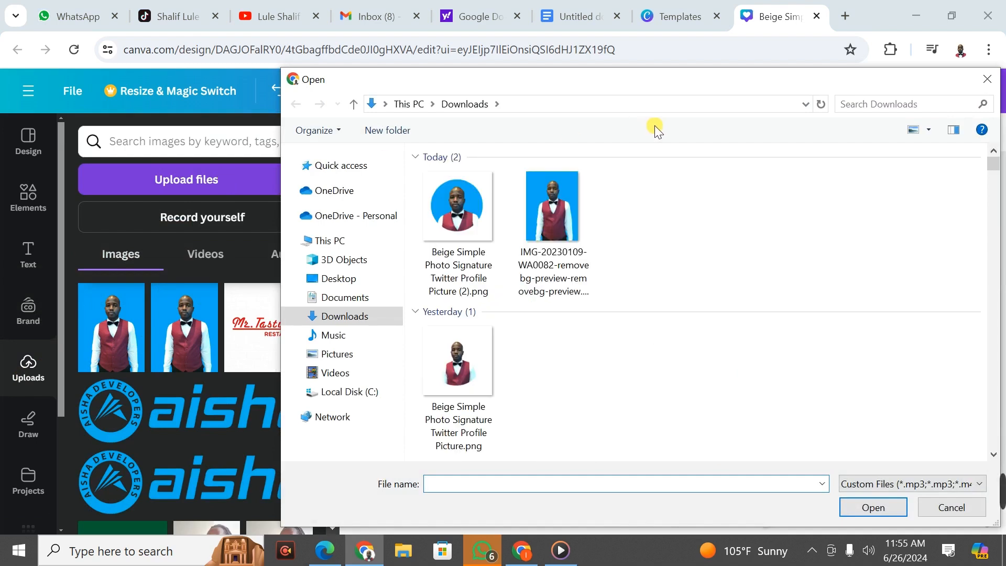
click(983, 81)
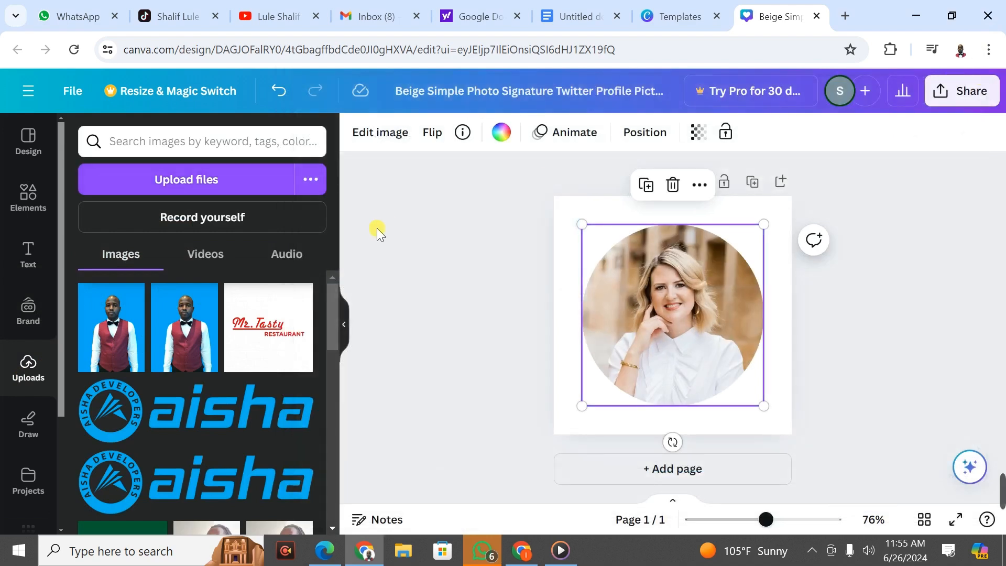
mouse_move(110, 320)
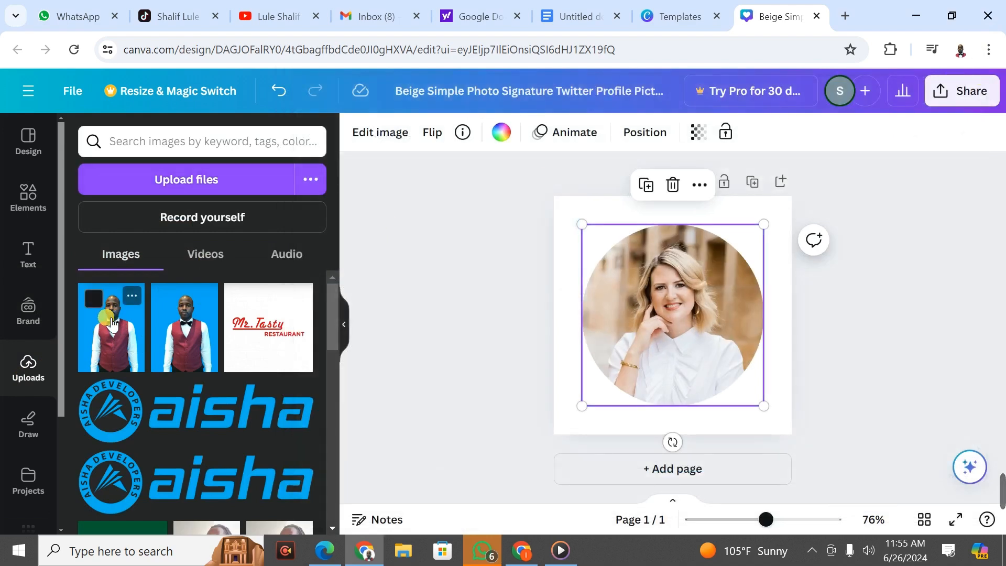
click(112, 323)
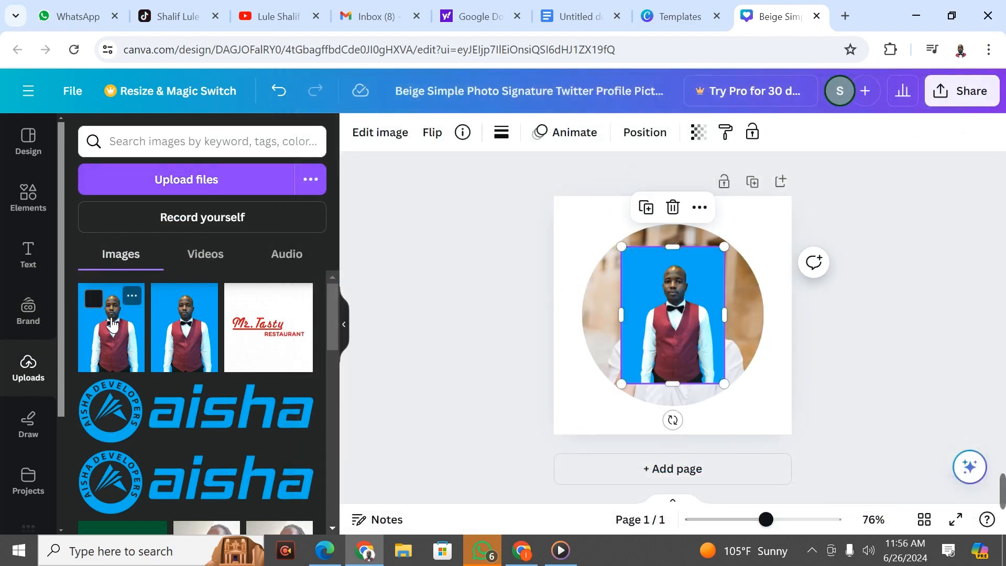
mouse_move(694, 325)
mouse_down()
mouse_move(606, 348)
mouse_move(708, 322)
mouse_move(678, 316)
mouse_up()
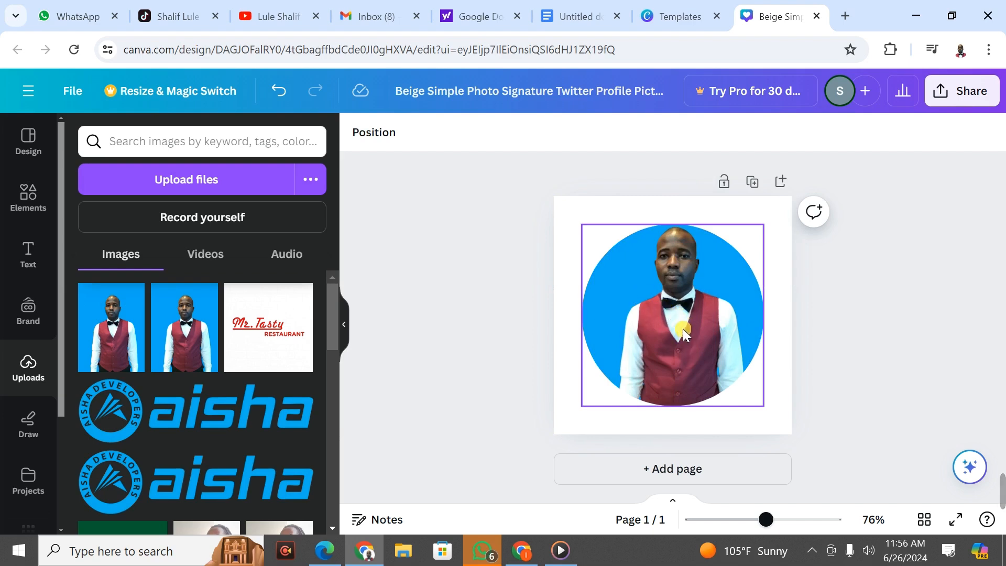
Step: Enlarge and reposition the photo in crop mode so head and shoulders fill the circle
click(680, 319)
double_click(681, 318)
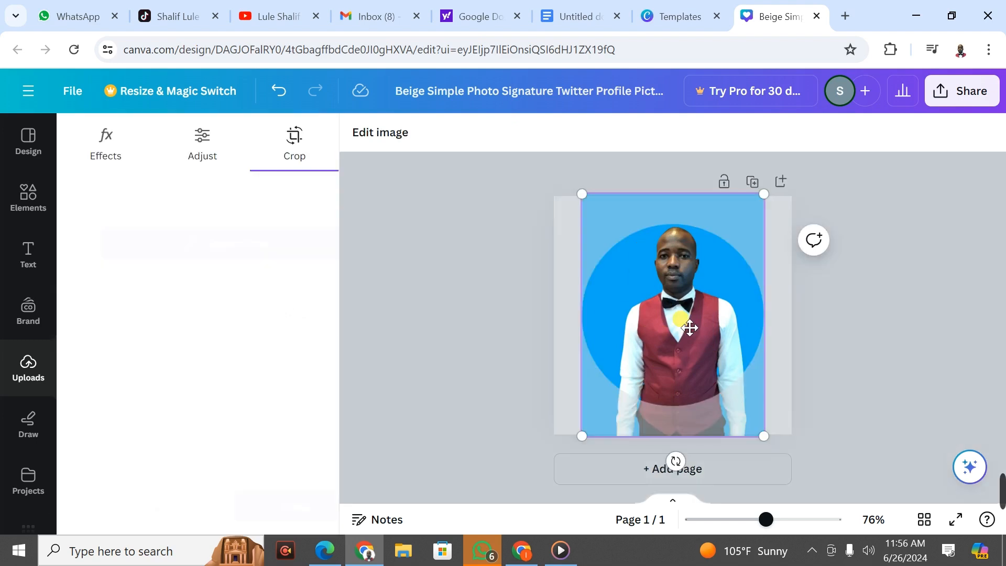
drag(764, 437, 852, 523)
drag(719, 326, 672, 318)
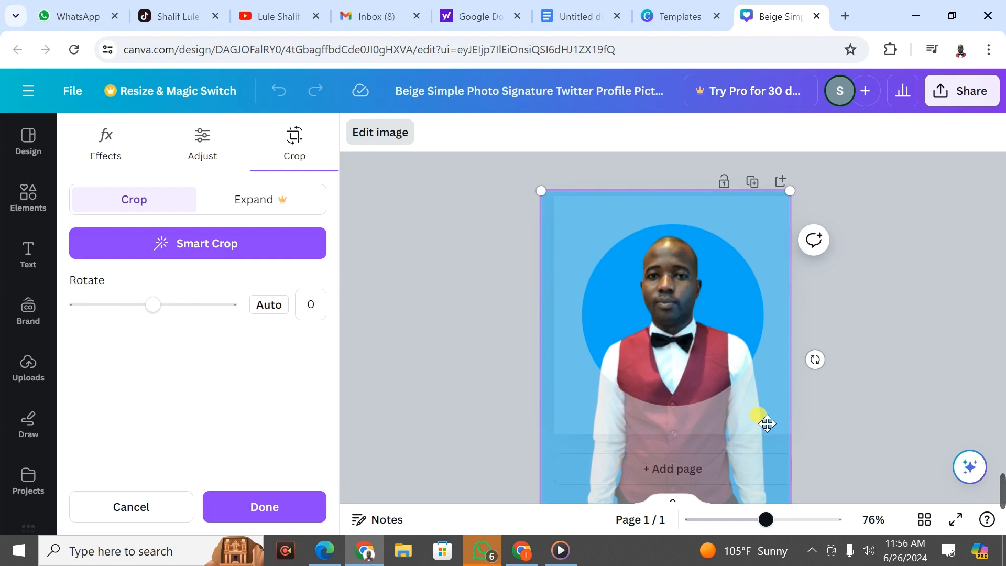
drag(796, 193, 820, 183)
drag(671, 356, 669, 368)
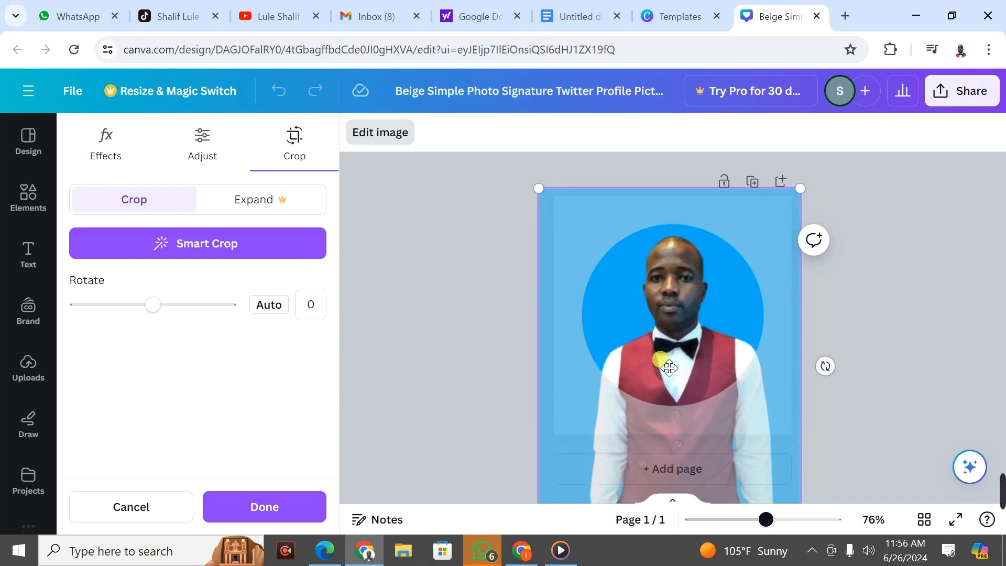
click(264, 507)
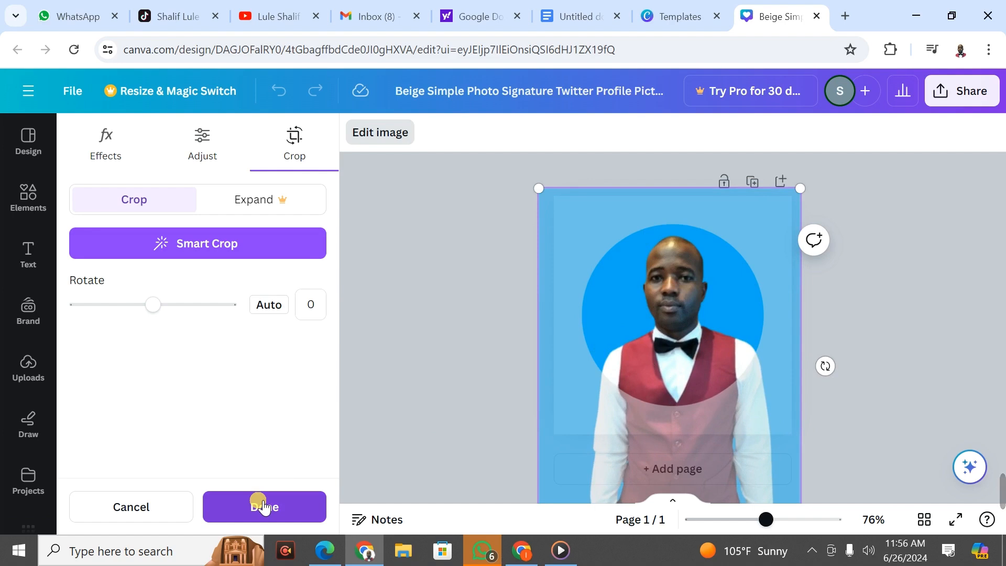
click(263, 507)
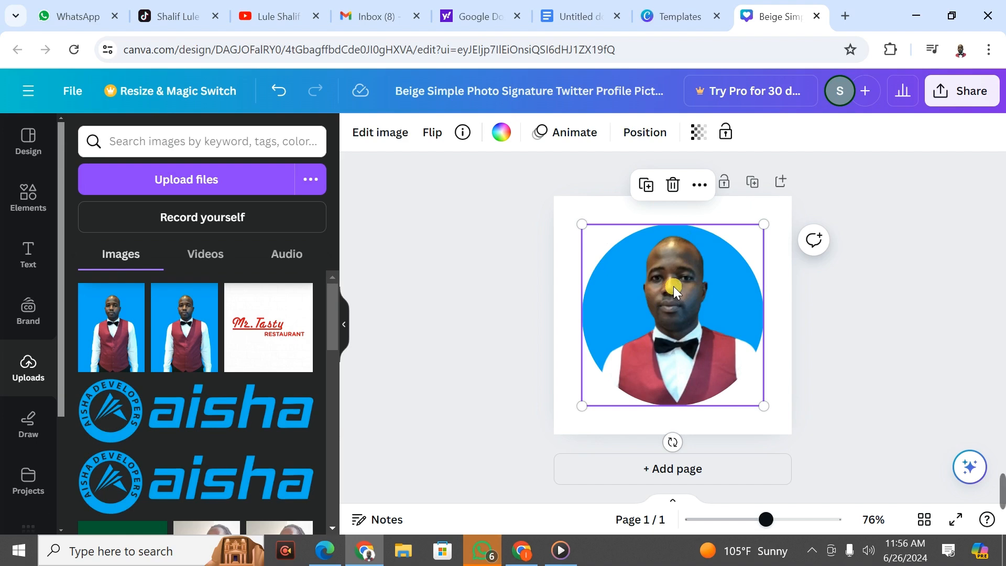
Step: Download the design as a 400 × 400 px PNG via Share > Download
click(952, 98)
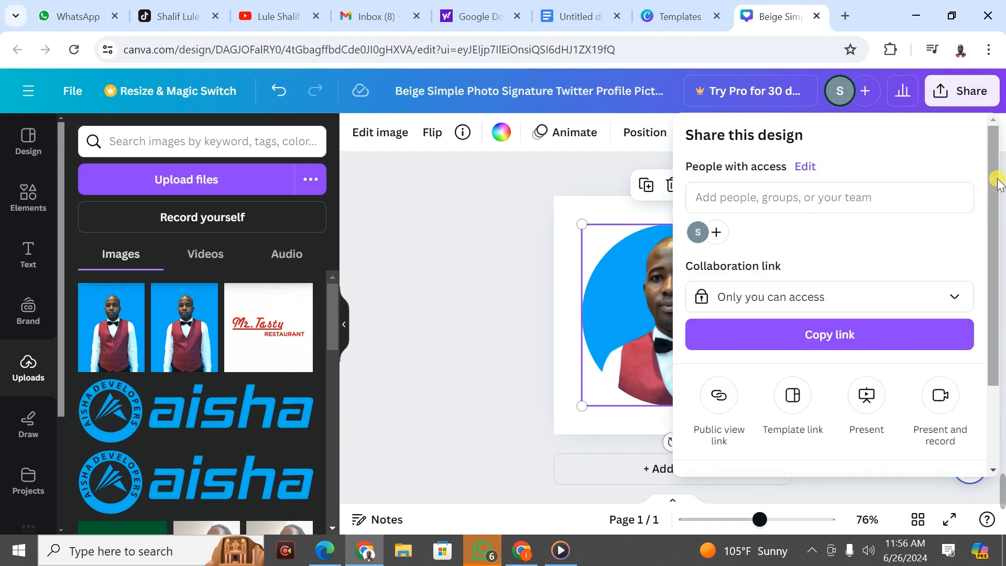
drag(991, 195, 996, 297)
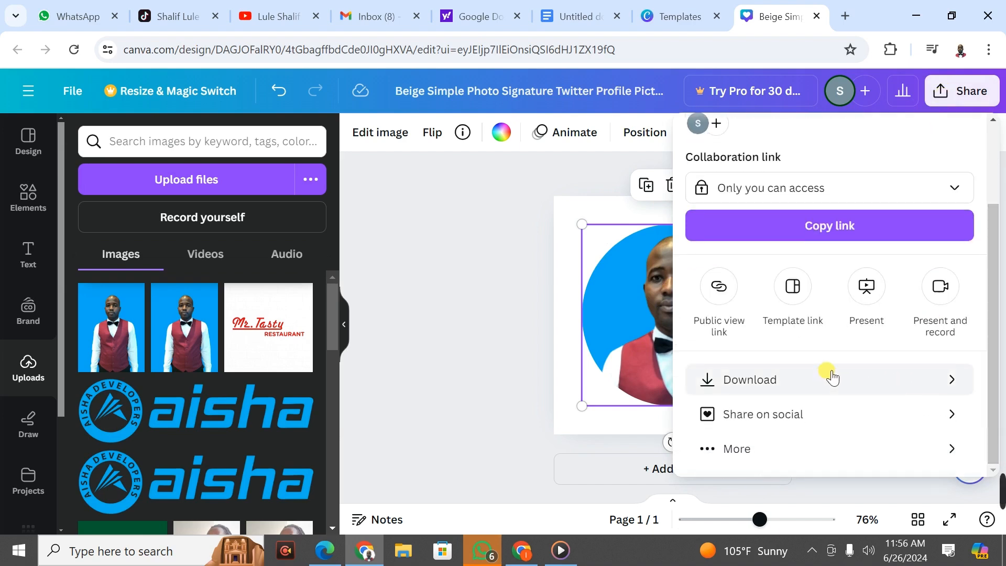
click(913, 381)
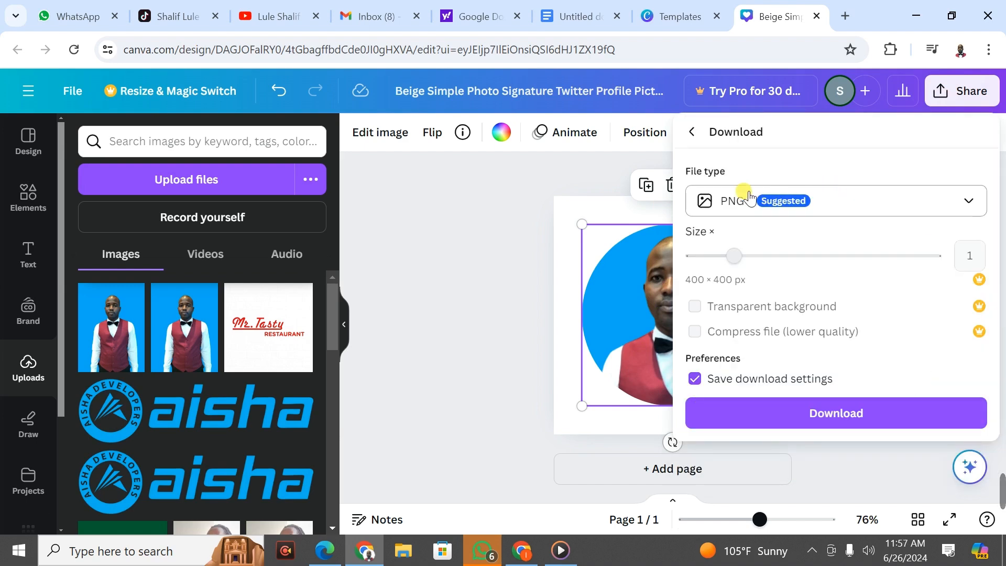
click(915, 205)
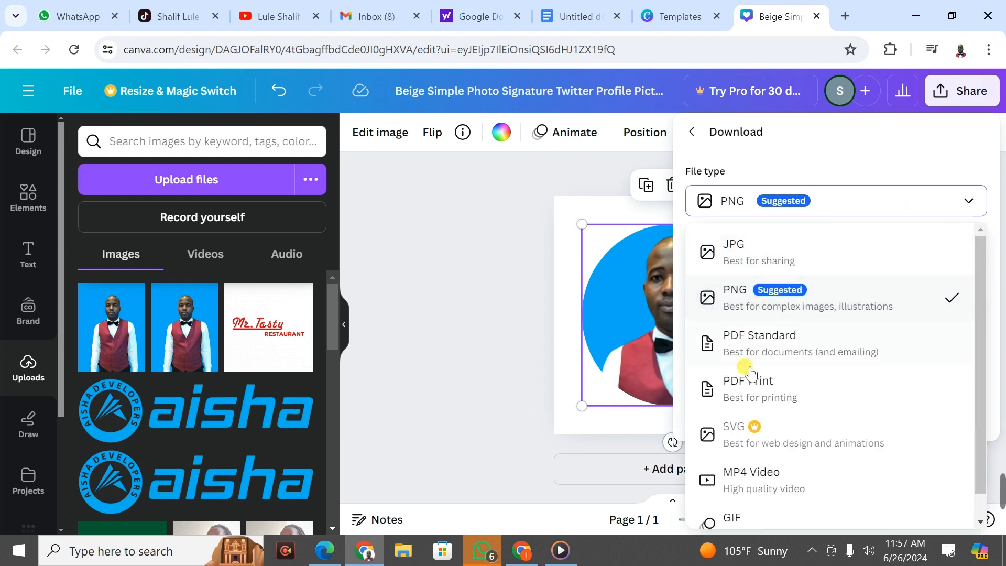
click(946, 201)
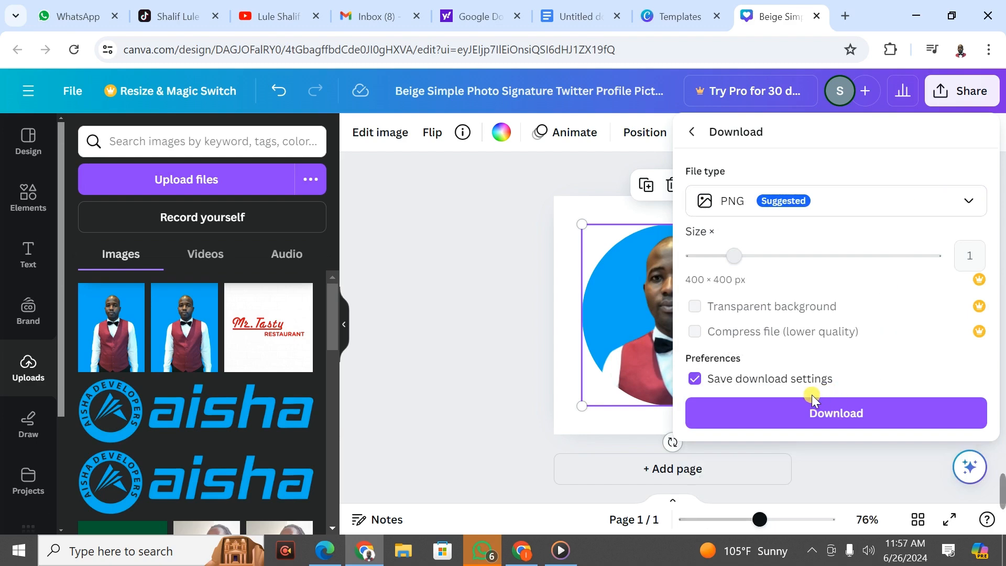
click(804, 414)
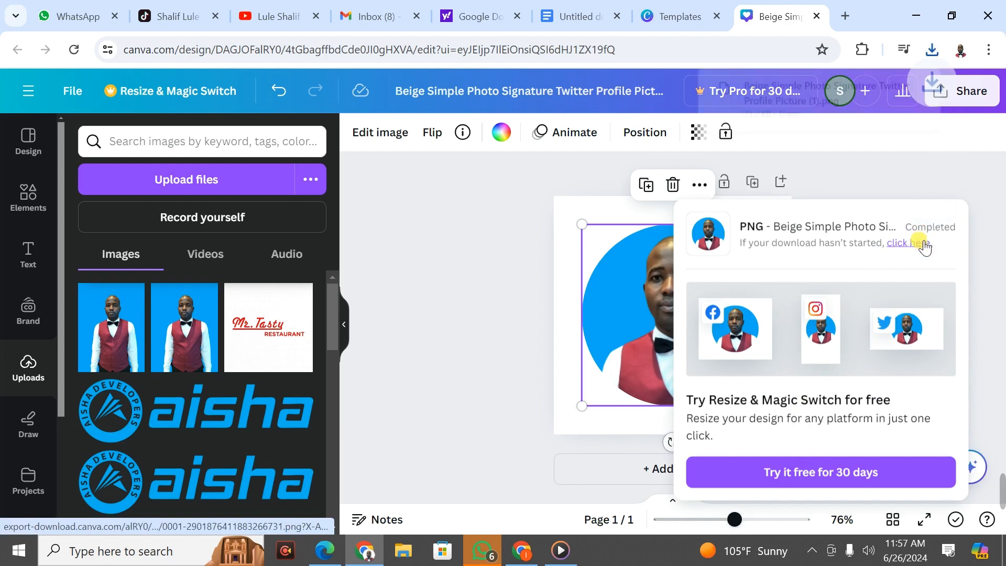
click(817, 98)
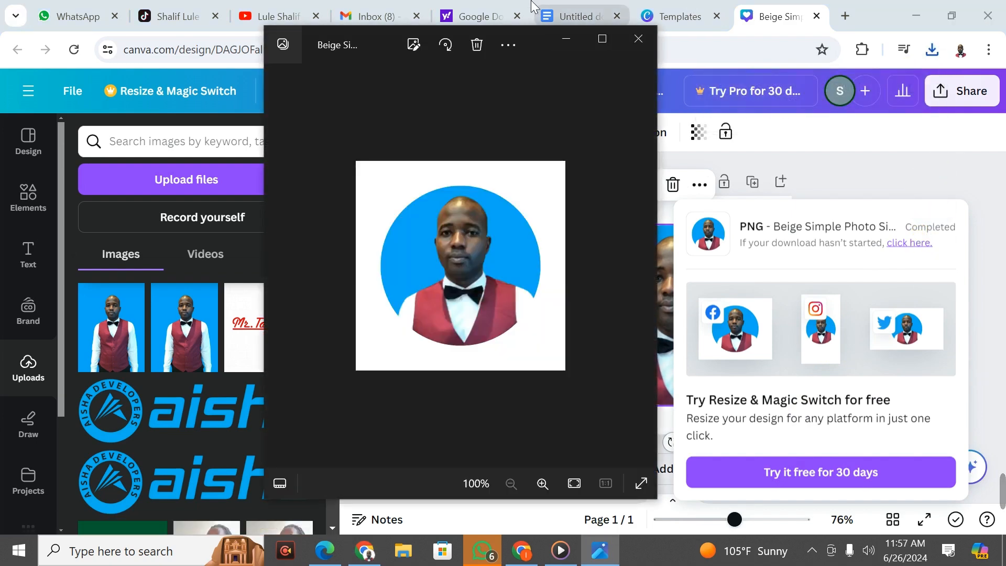
click(597, 42)
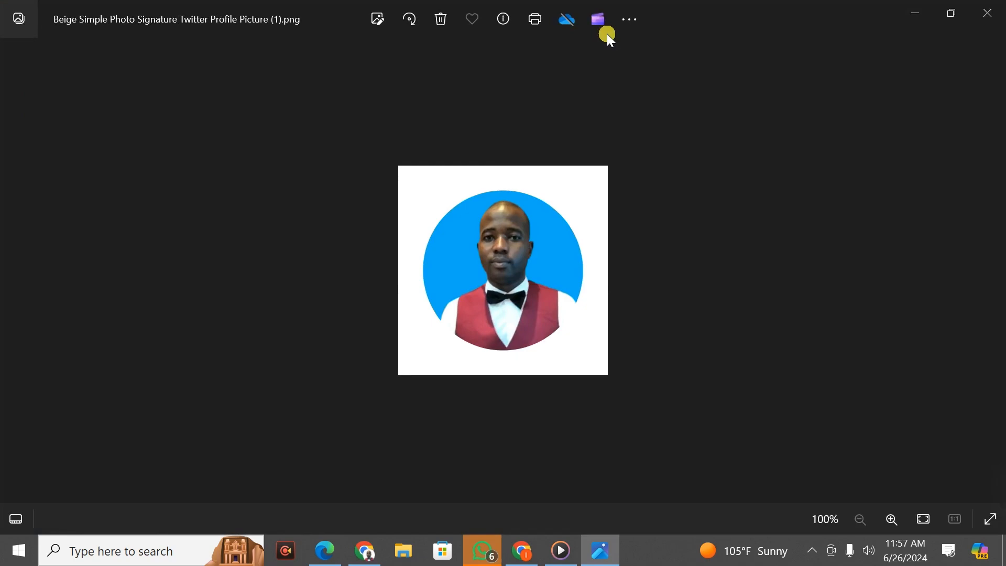
click(917, 12)
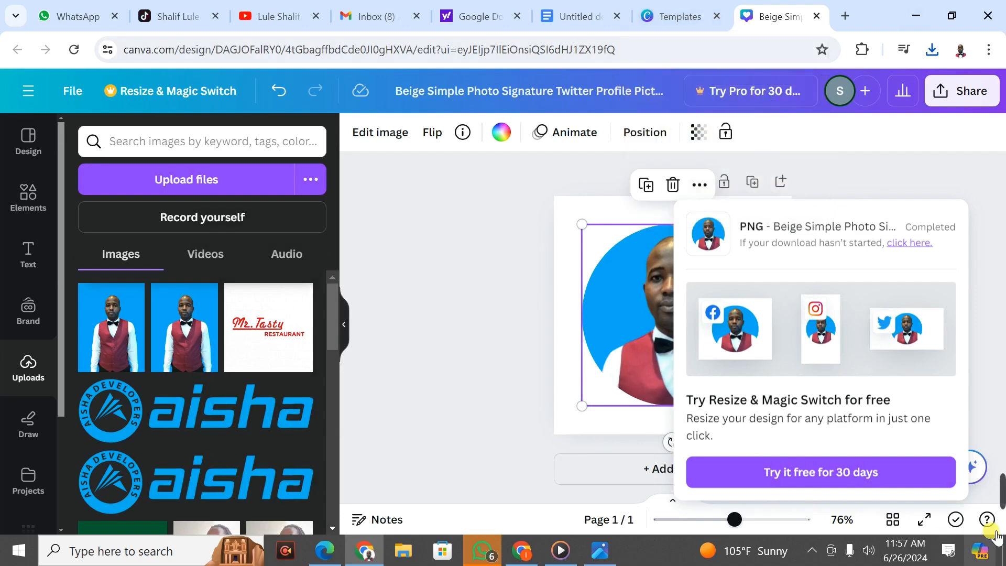
mouse_move(1002, 492)
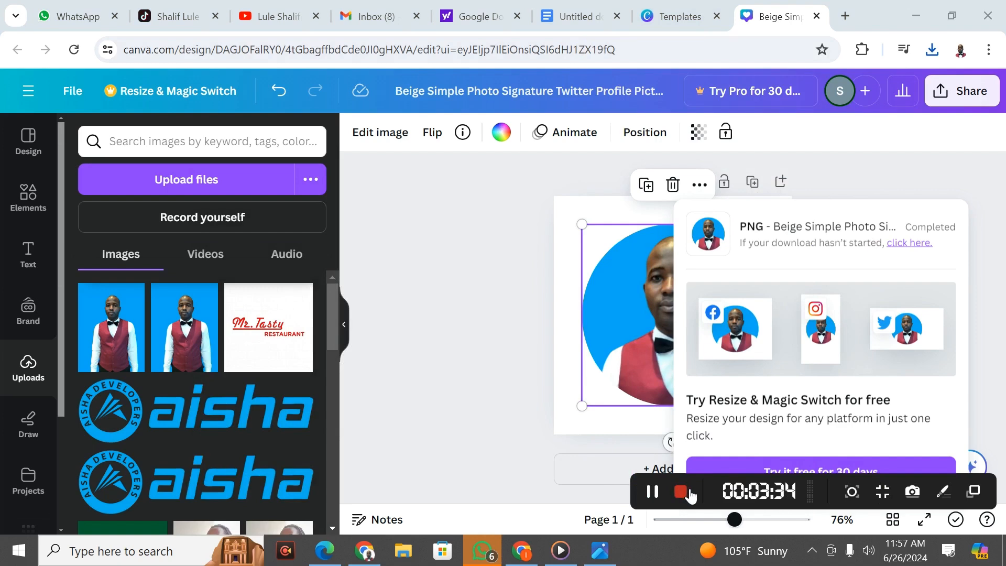
Step: Switch from the sample signature email to the Chrome window showing the Gmail inbox
click(683, 492)
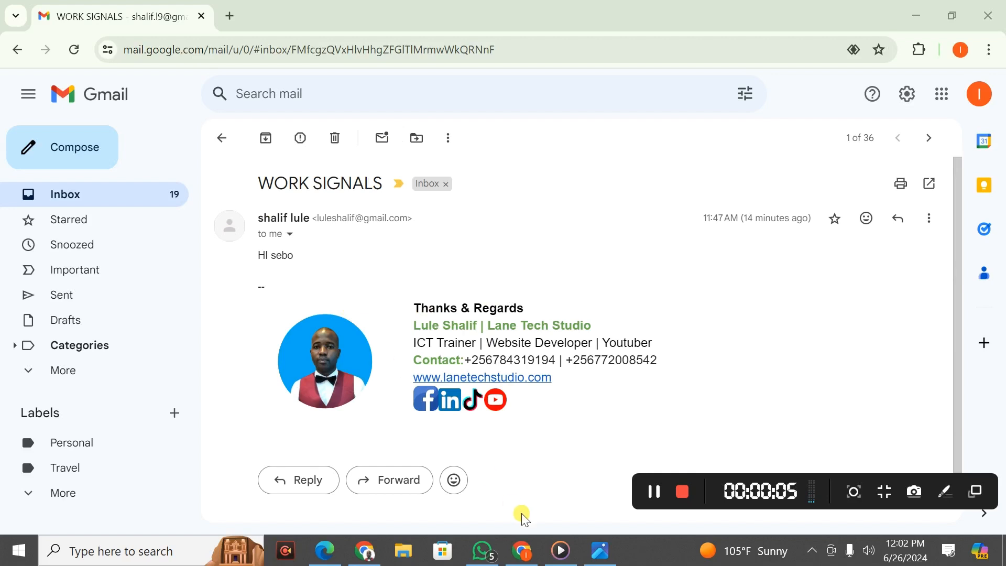
click(366, 550)
click(367, 543)
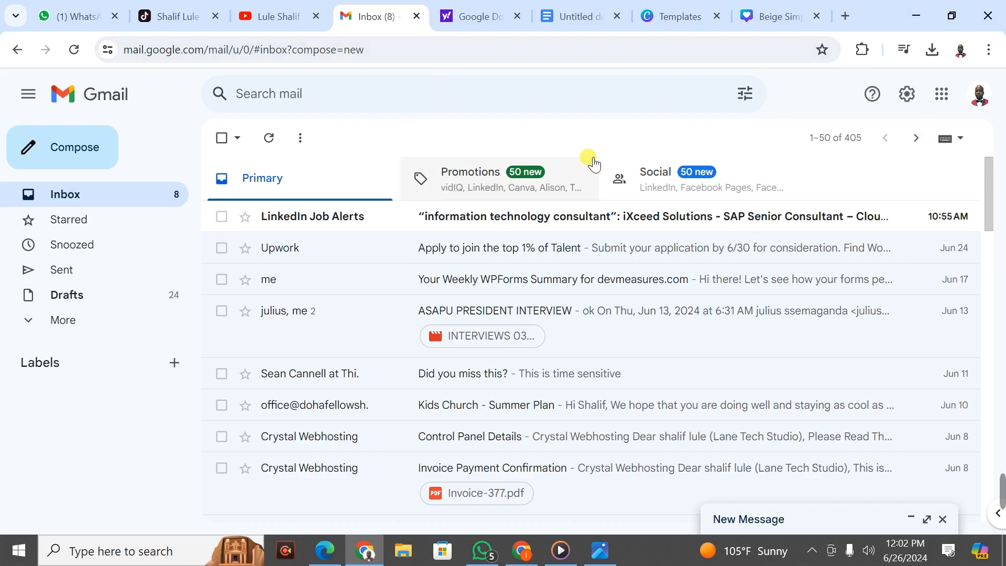
Step: Open Gmail's See all settings, scroll General to the empty Signature section, comparing the sample email
click(909, 97)
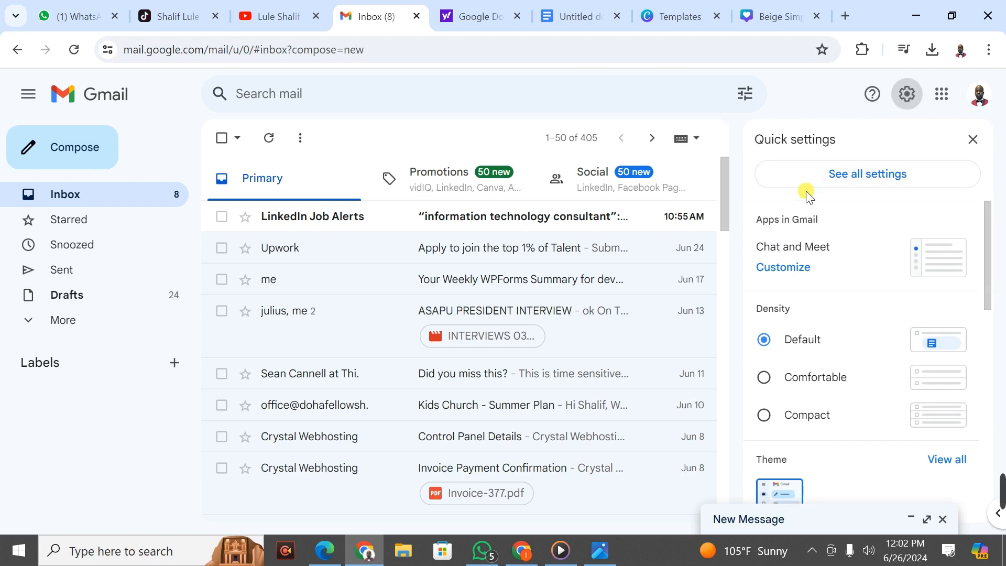
click(852, 175)
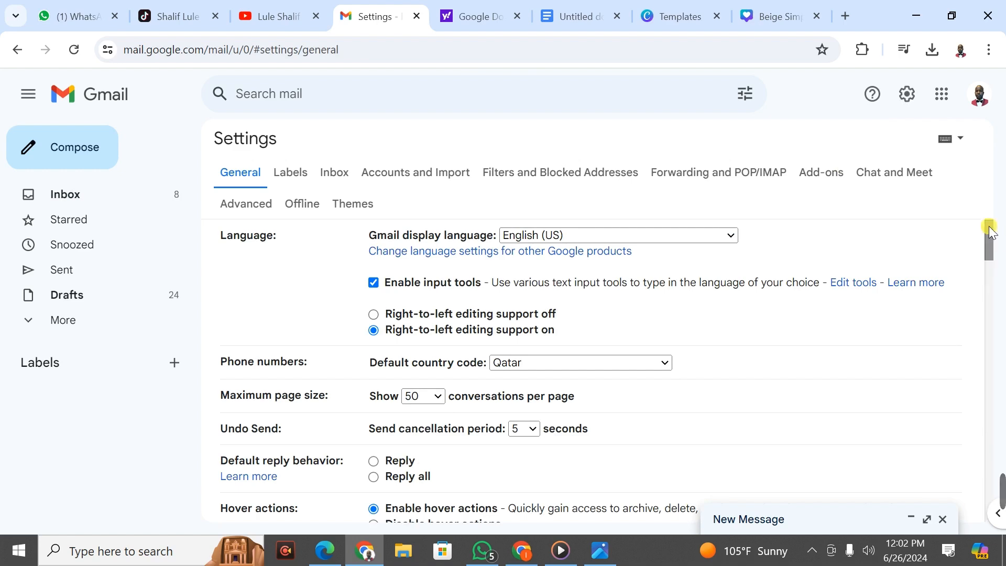
drag(991, 232, 983, 449)
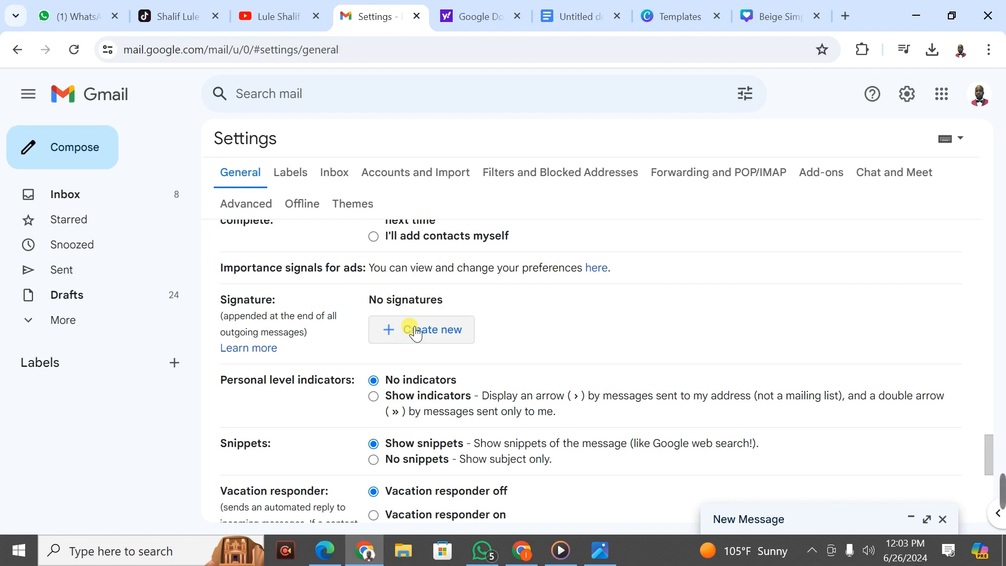
click(522, 550)
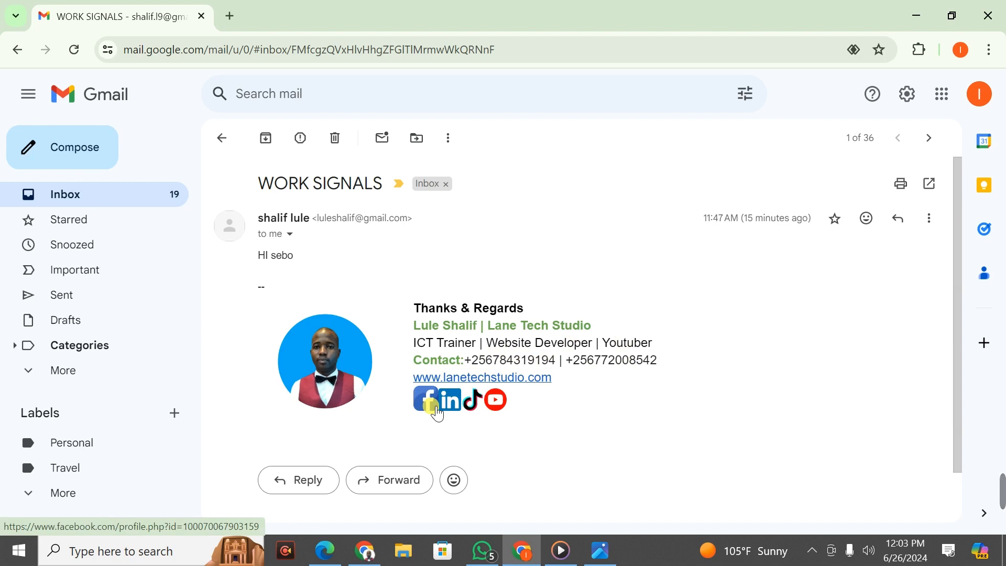
click(363, 555)
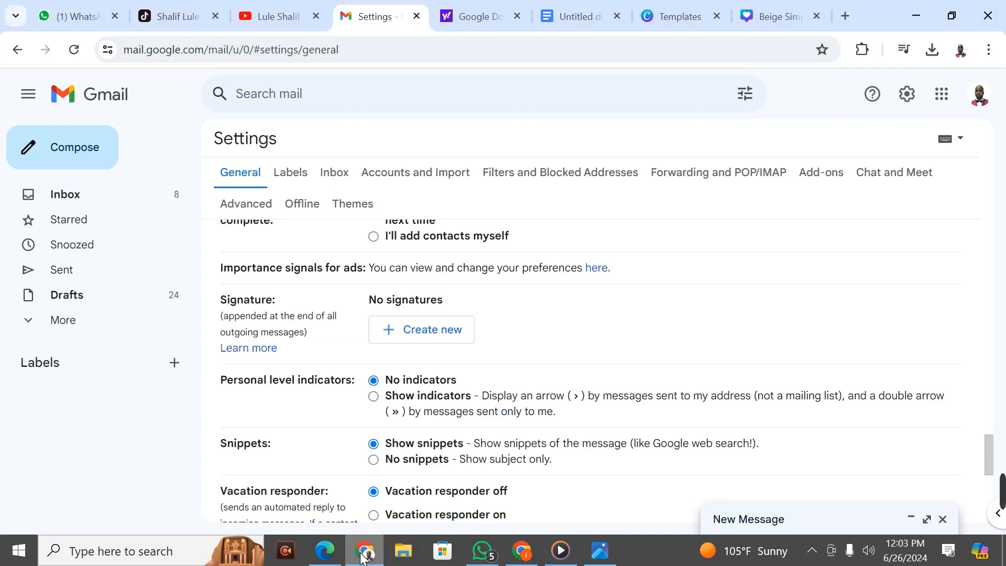
Step: Create a new signature named with the account owner's name and place the caret in its editor
click(415, 336)
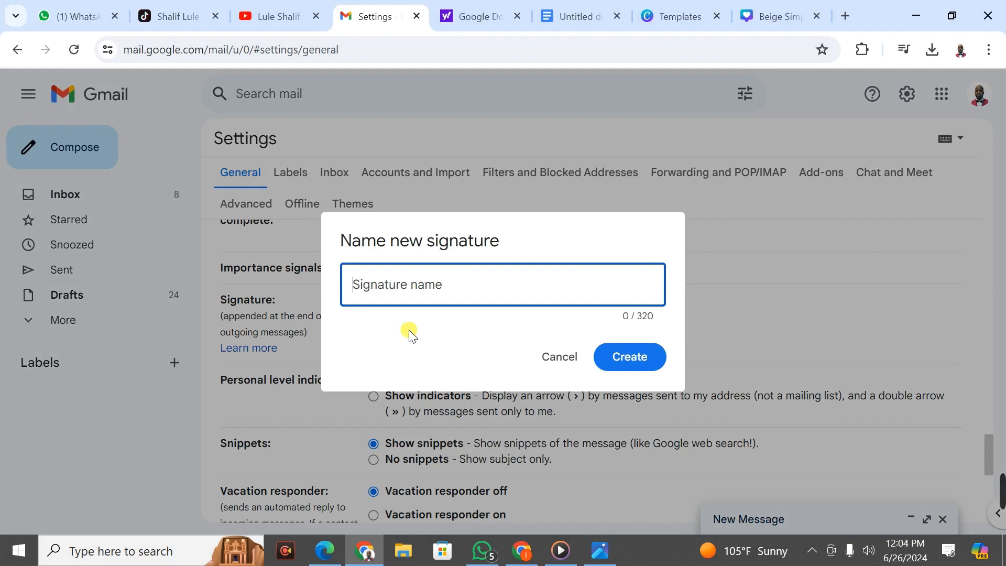
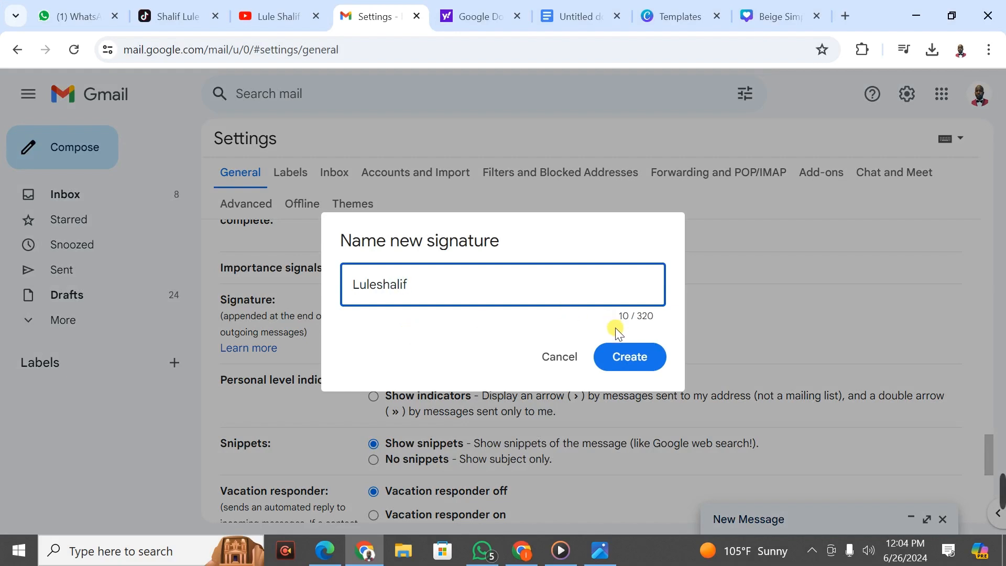
click(640, 354)
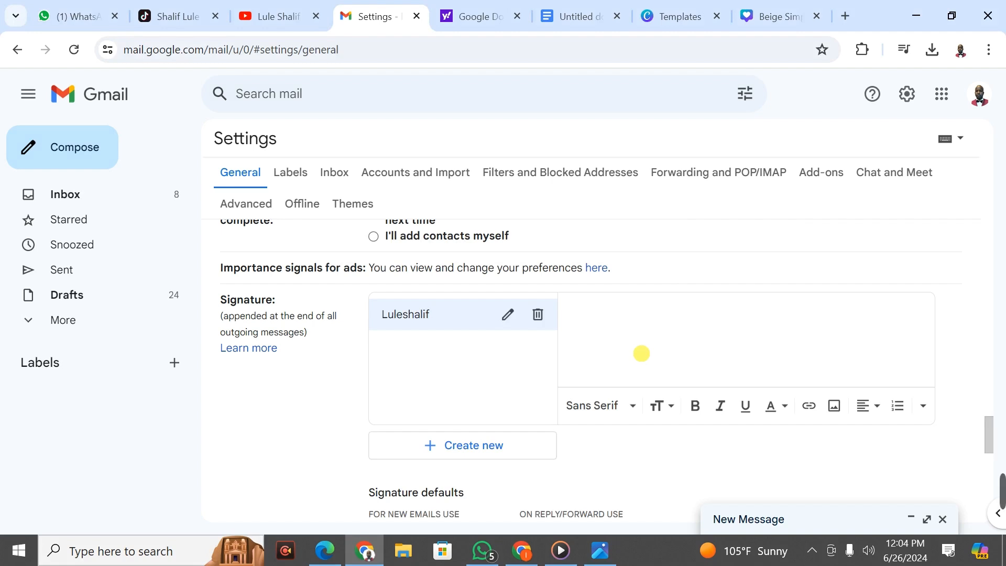
click(679, 330)
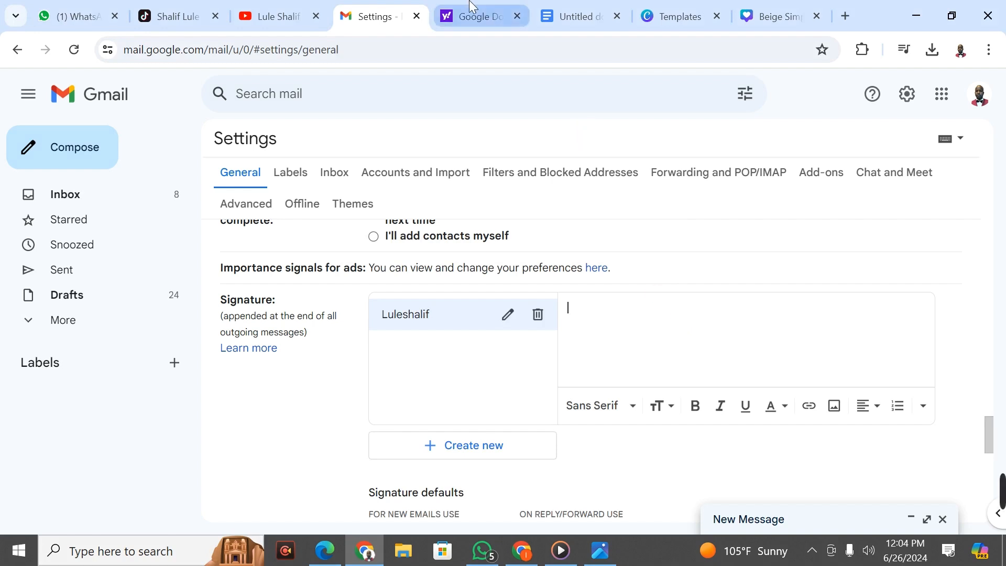
Step: Open Google Docs from the Yahoo search results, then return to the sample signature email
click(486, 6)
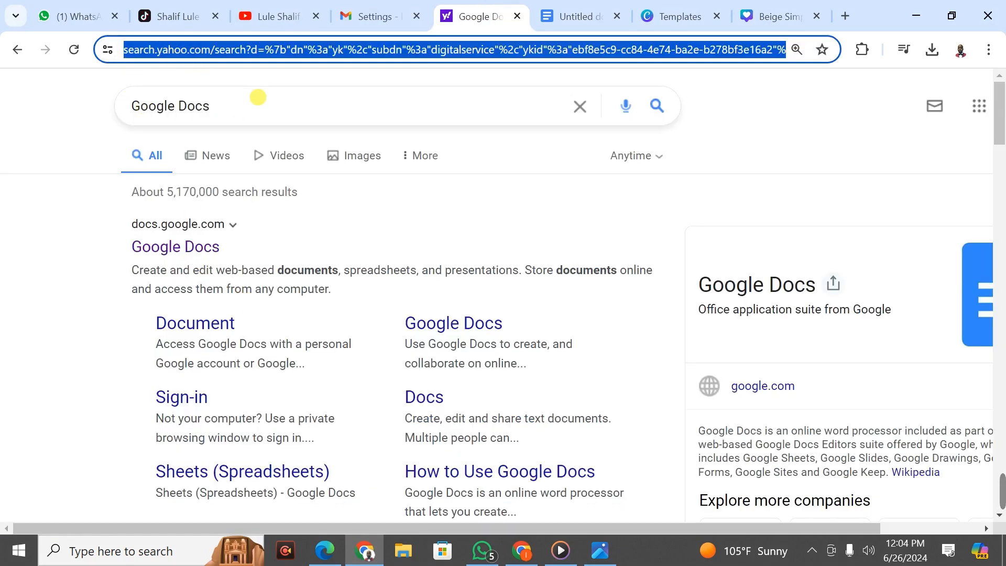
click(183, 249)
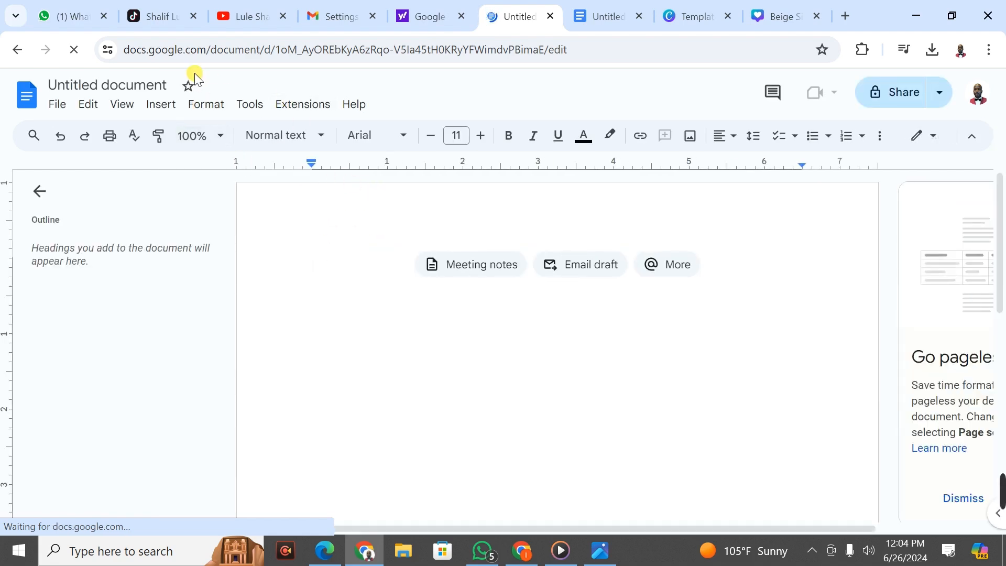
click(529, 558)
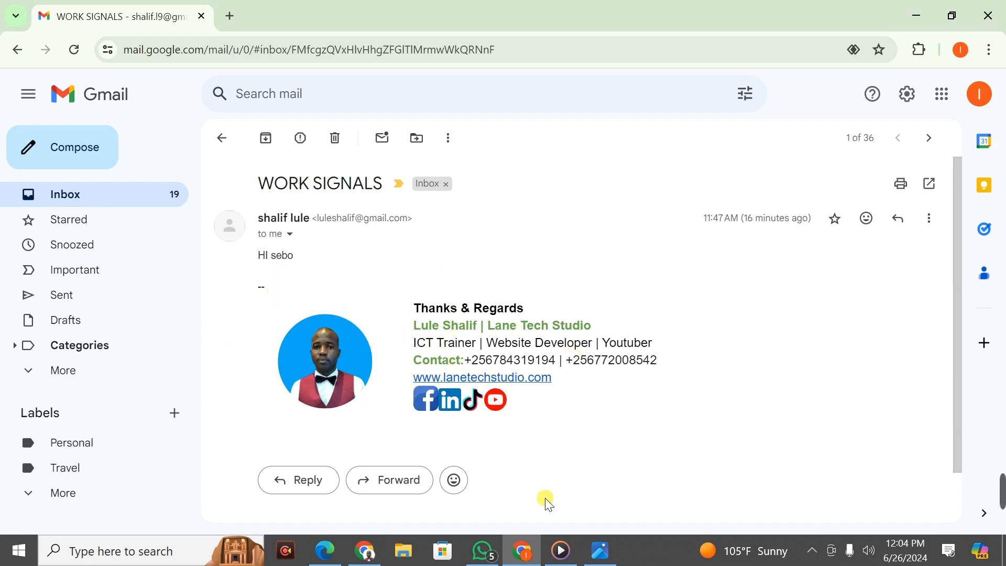
Step: Insert a three-column, one-row table into the blank Google Docs document
click(365, 550)
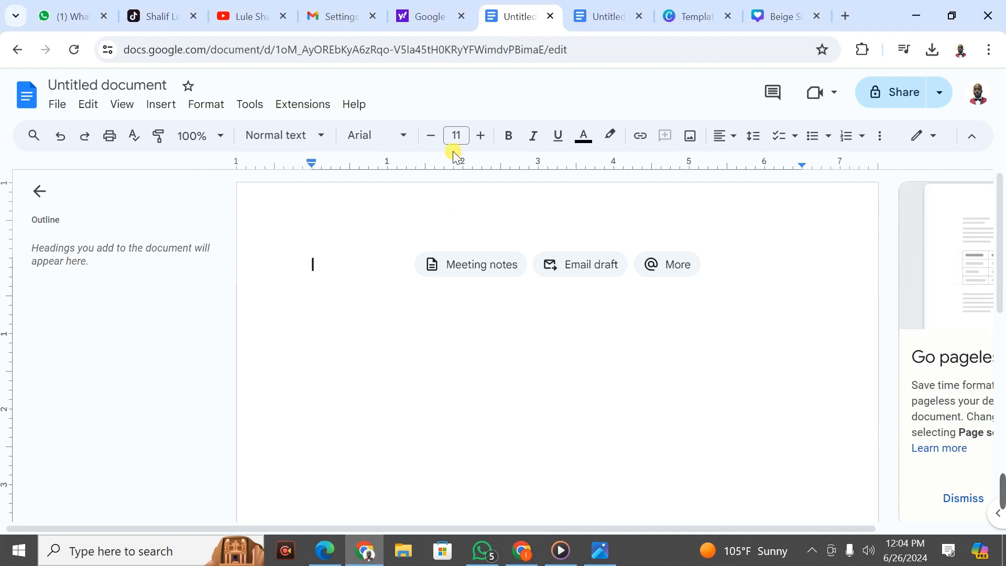
click(160, 105)
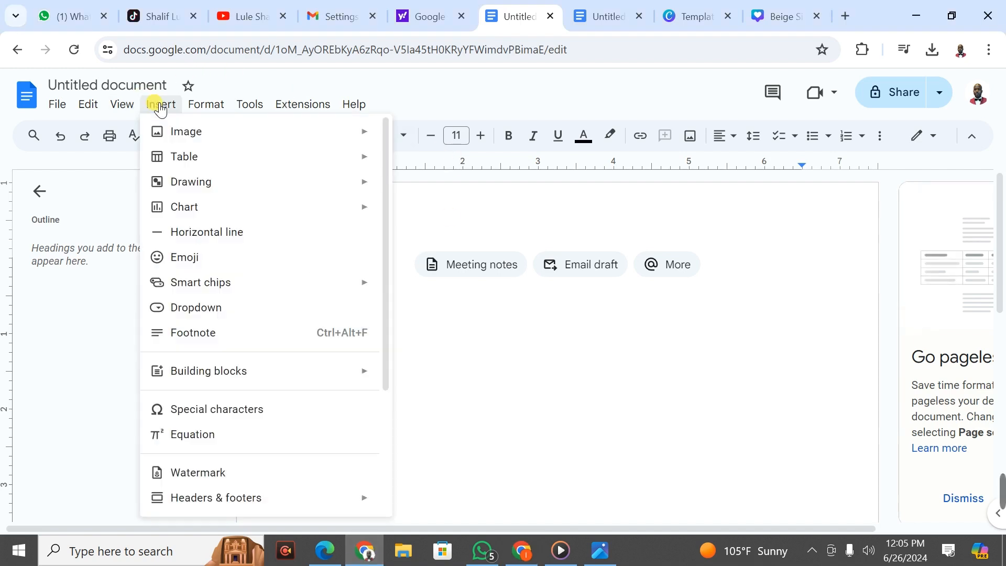
mouse_move(186, 155)
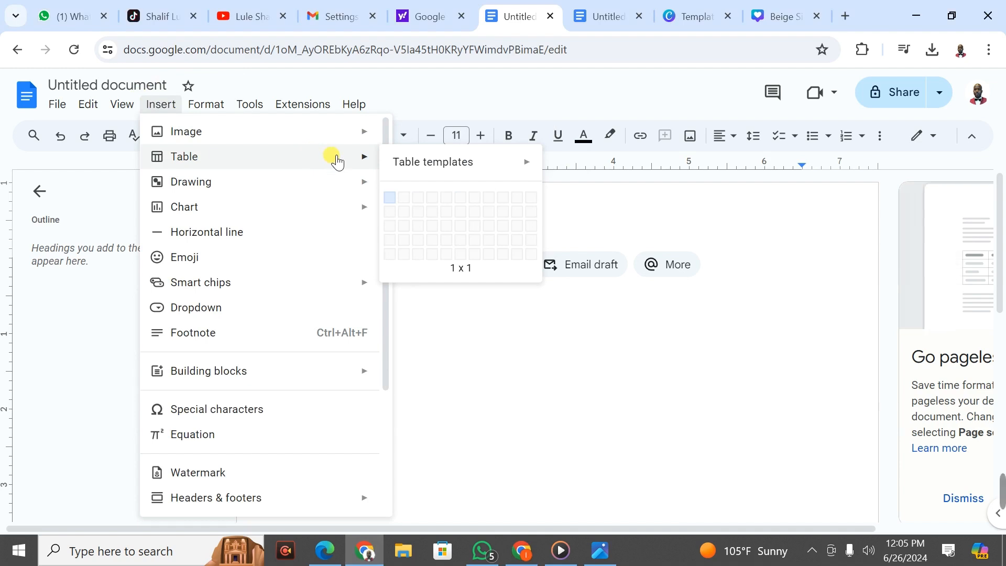
click(416, 196)
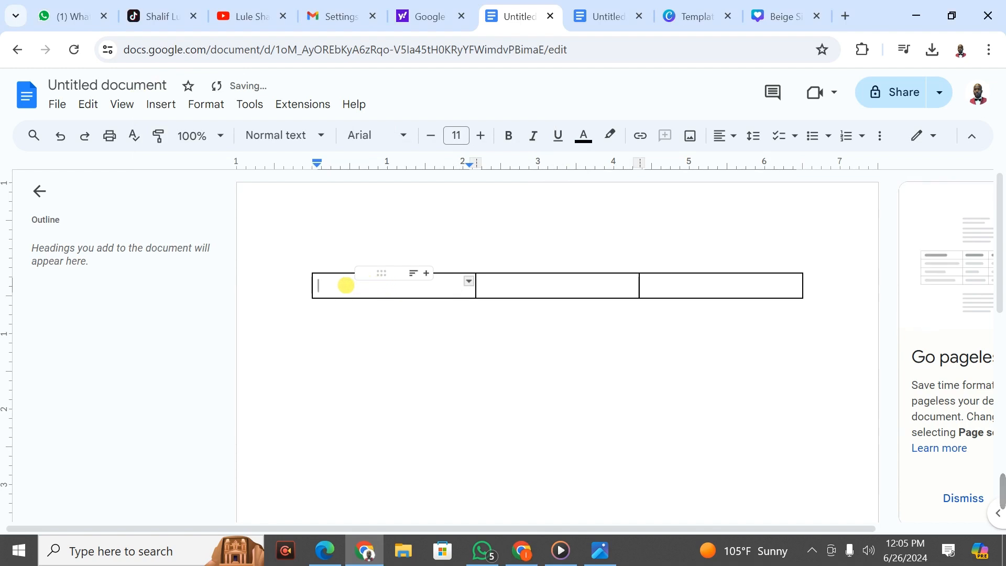
Step: Upload 'Beige Simple Photo Signature Twitter Profile Picture (2).png' from Downloads into the first cell
click(169, 105)
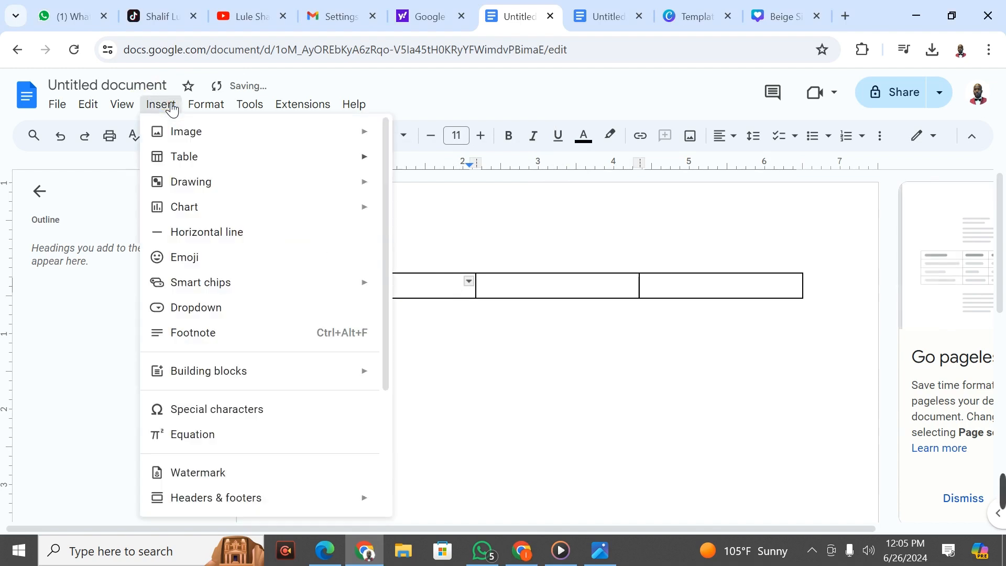
mouse_move(198, 139)
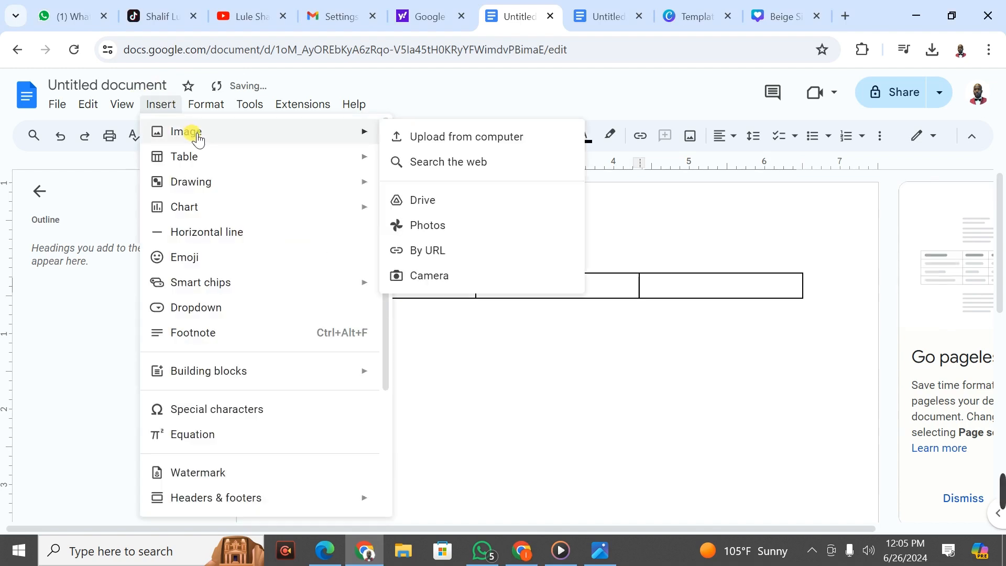
click(461, 136)
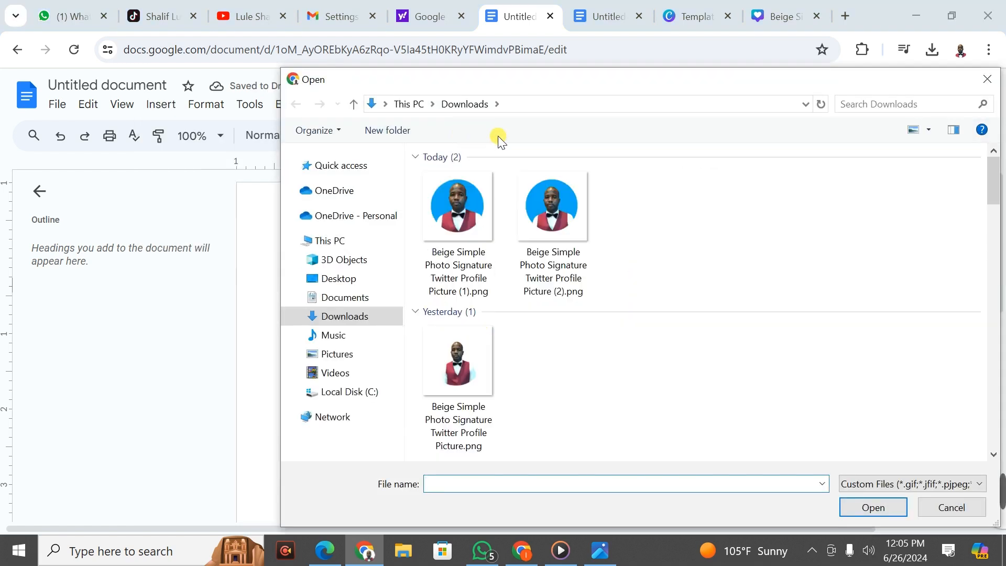
click(536, 206)
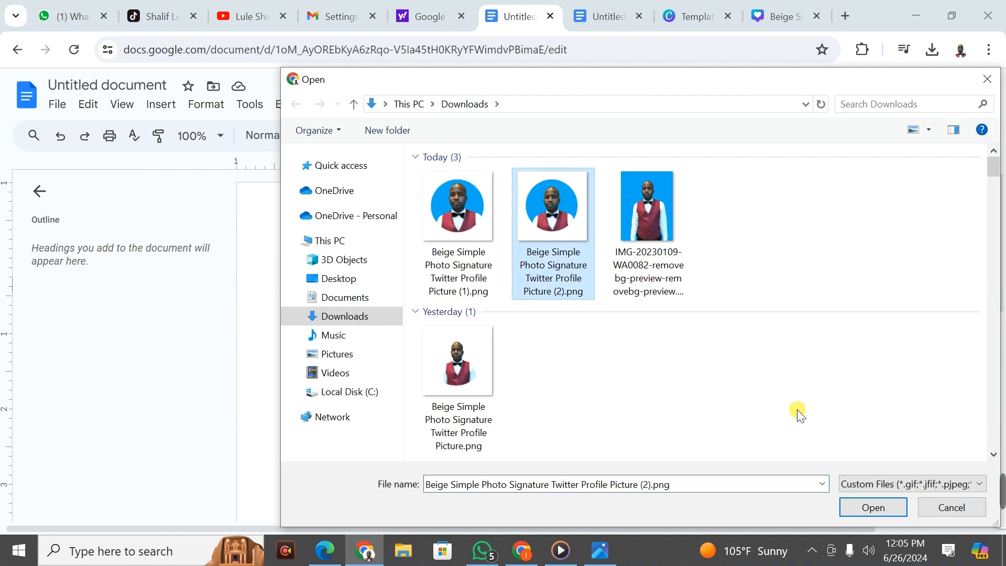
click(868, 511)
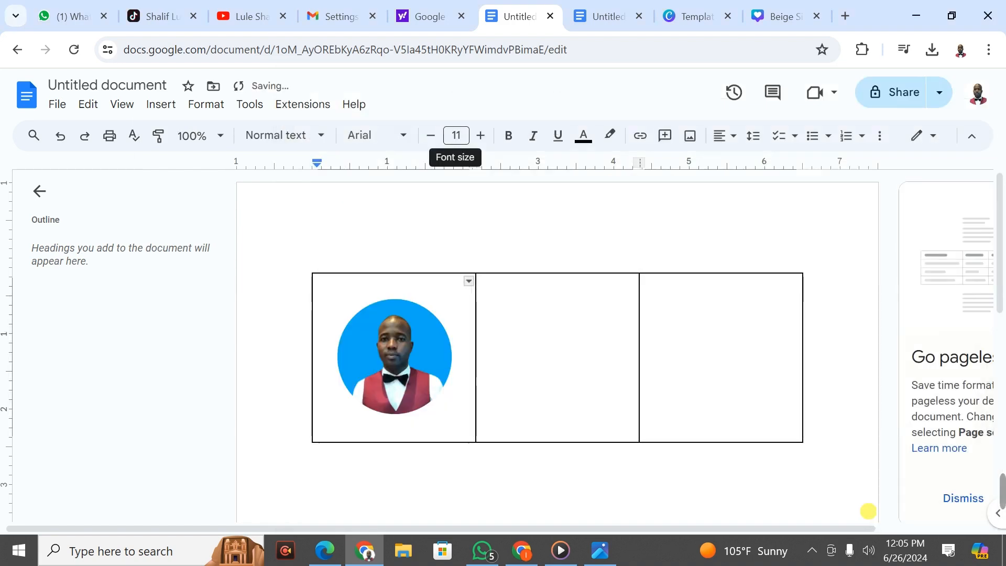
Step: Crop the photo's right, top, left and bottom edges tighter so its row shrinks
click(450, 394)
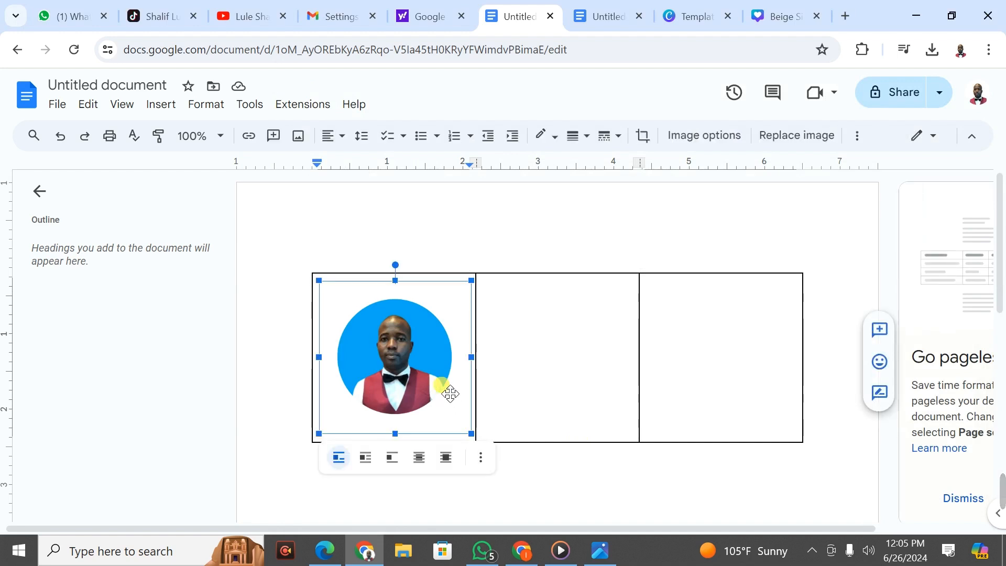
click(649, 139)
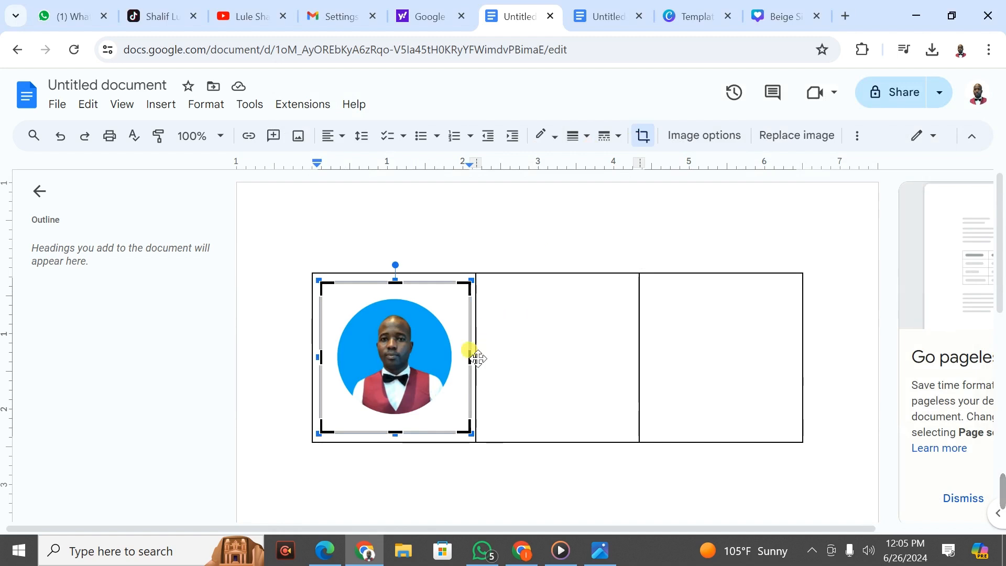
drag(473, 359, 457, 359)
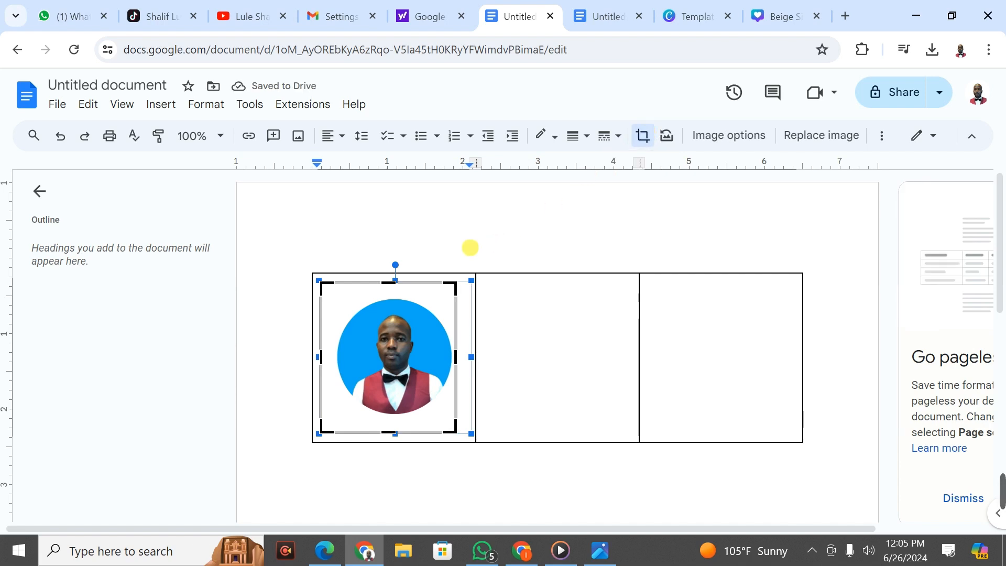
drag(389, 284, 389, 300)
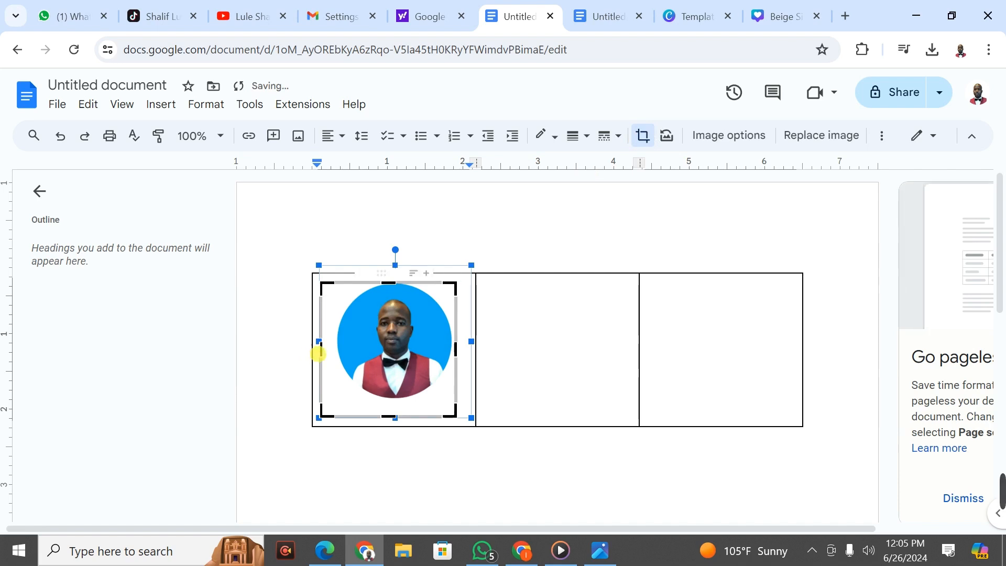
drag(329, 357, 335, 352)
drag(386, 424, 384, 406)
click(418, 390)
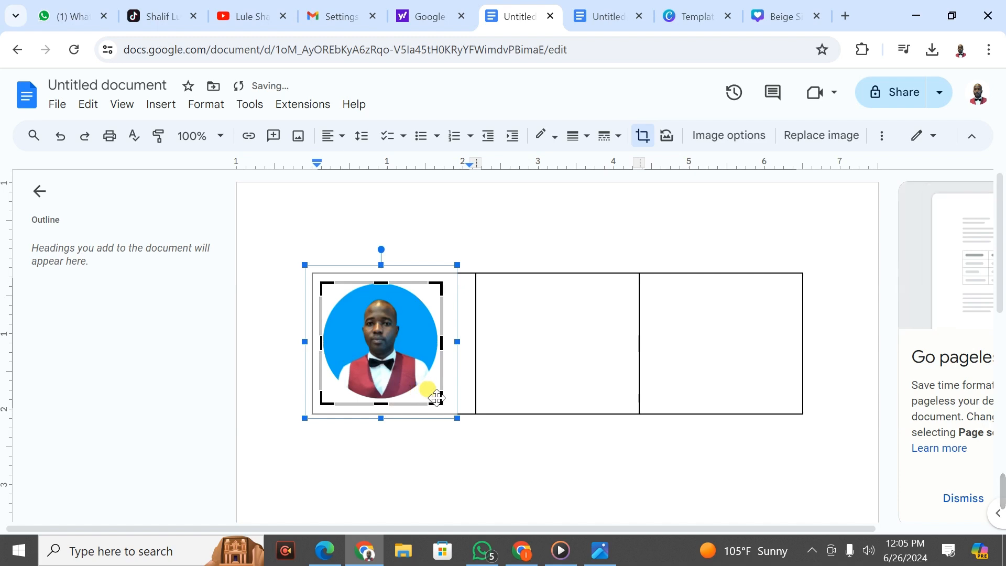
key(Return)
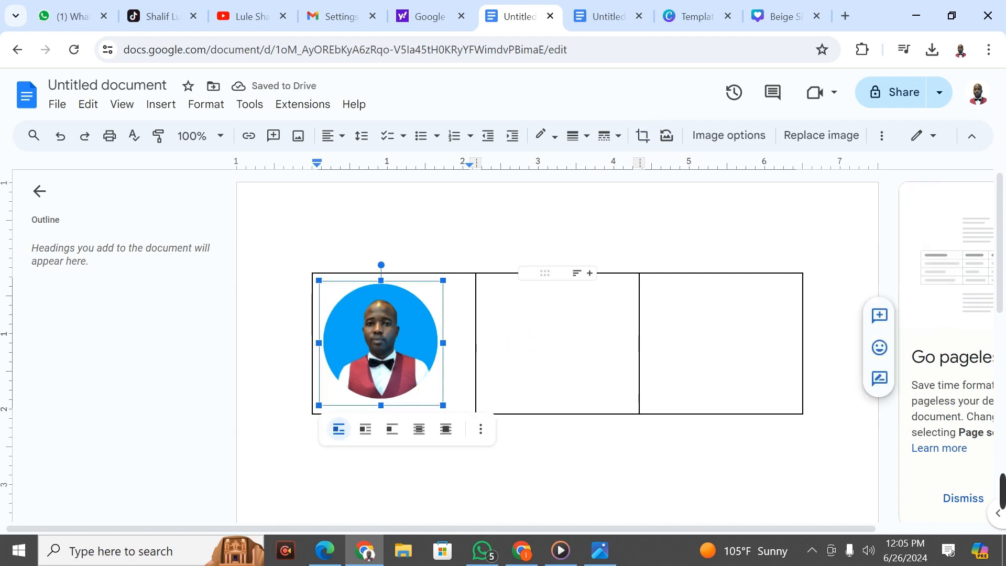
Step: Drag the middle/right column border left to widen the right column, then click into it
click(536, 341)
drag(647, 321, 487, 308)
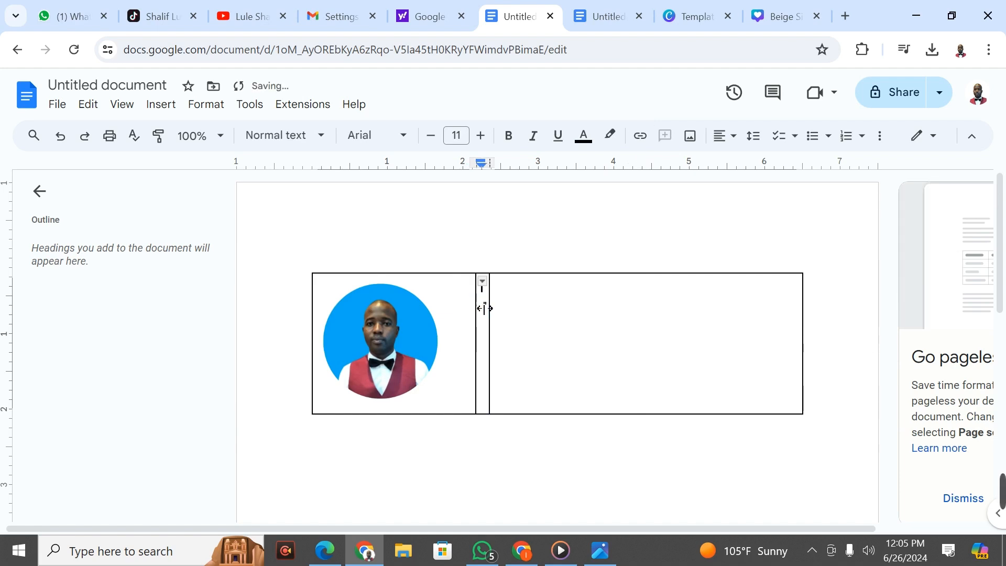
click(564, 296)
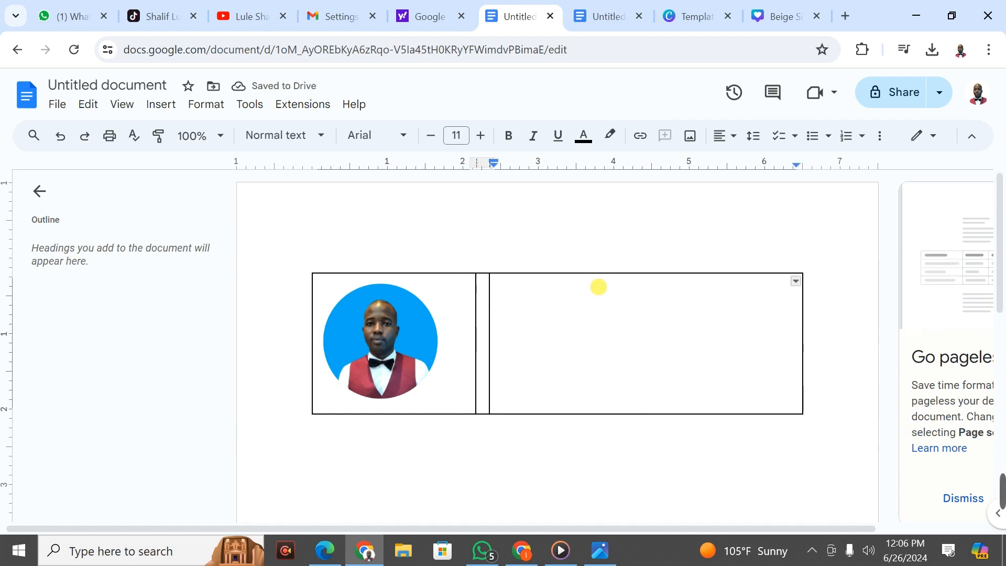
Step: Copy the Gmail sample's signature (closing, name, titles, numbers, website) into the table's right cell
click(518, 555)
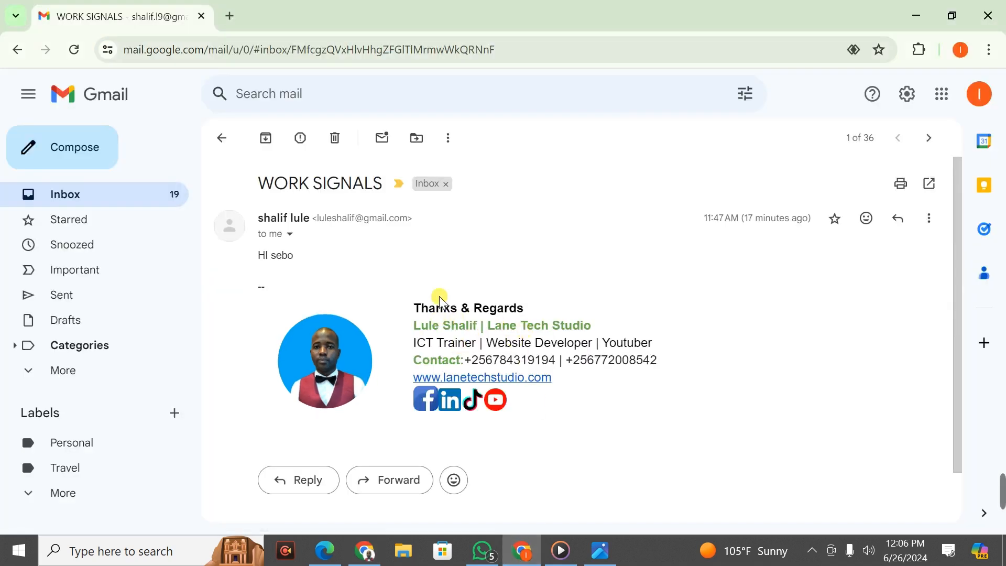
mouse_move(414, 304)
mouse_down()
mouse_move(512, 344)
mouse_move(552, 387)
mouse_move(581, 389)
mouse_up()
key(ctrl+c)
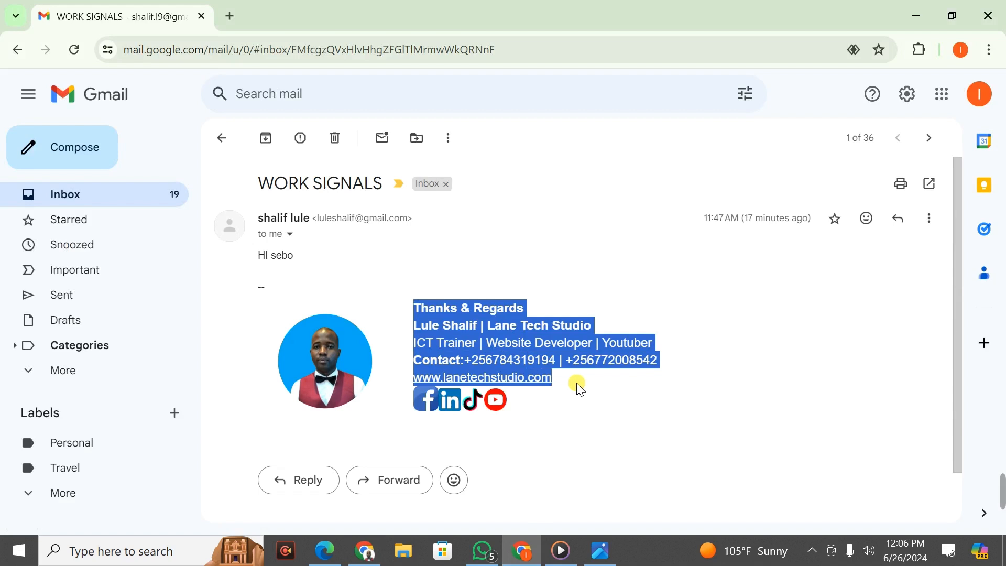
click(365, 550)
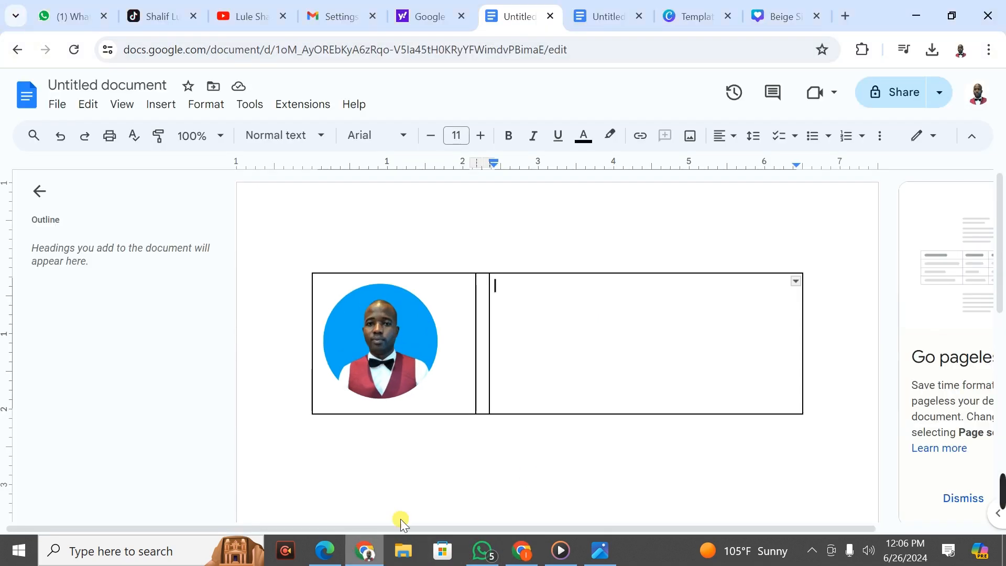
key(ctrl+v)
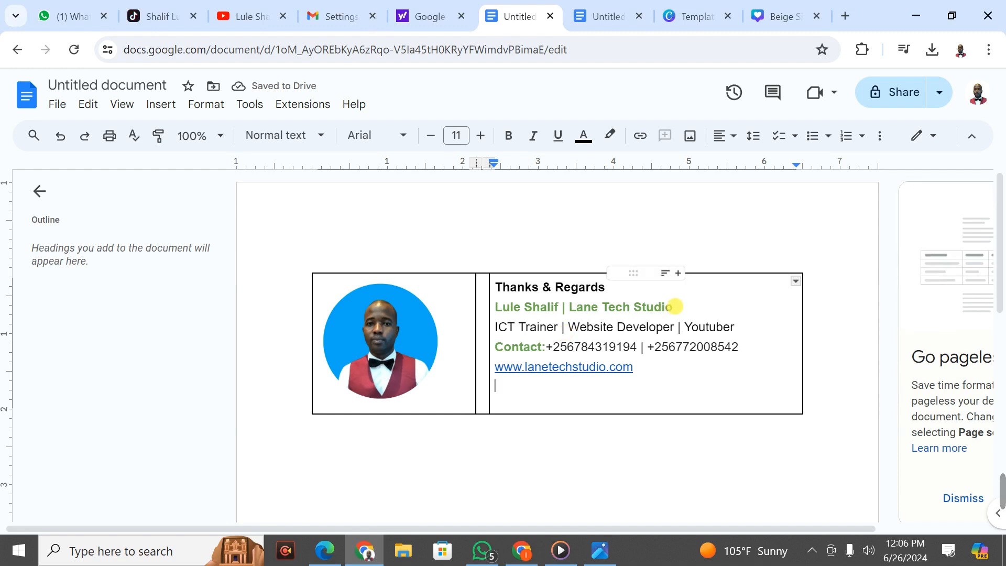
Step: Change the name and studio line's text colour from green to dark blue
drag(674, 307, 502, 307)
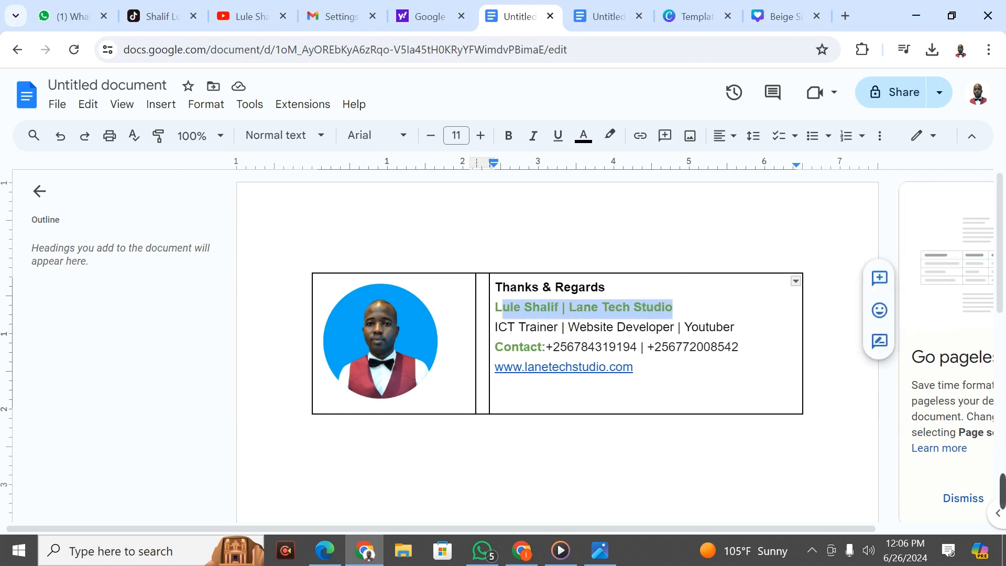
click(592, 143)
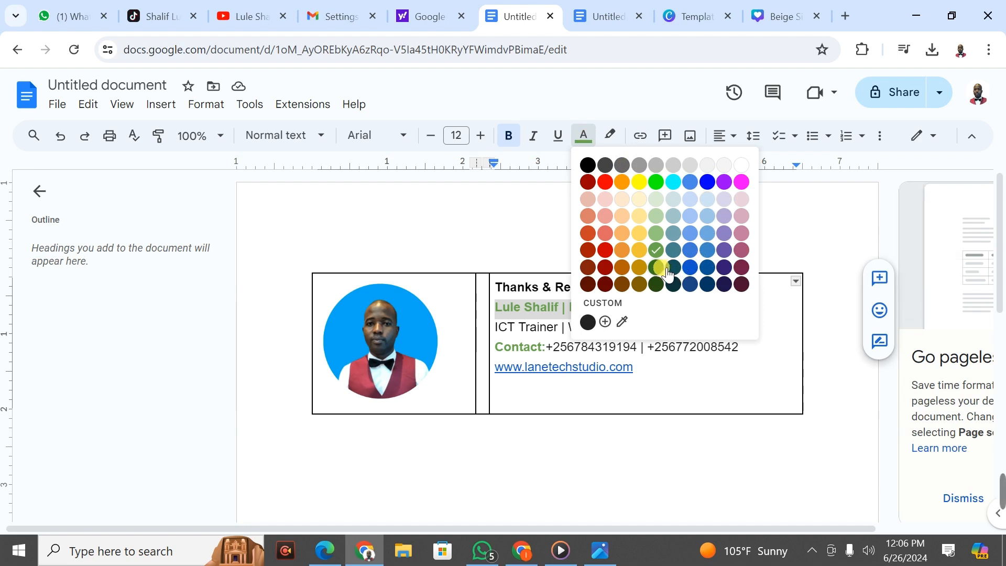
click(717, 272)
click(697, 308)
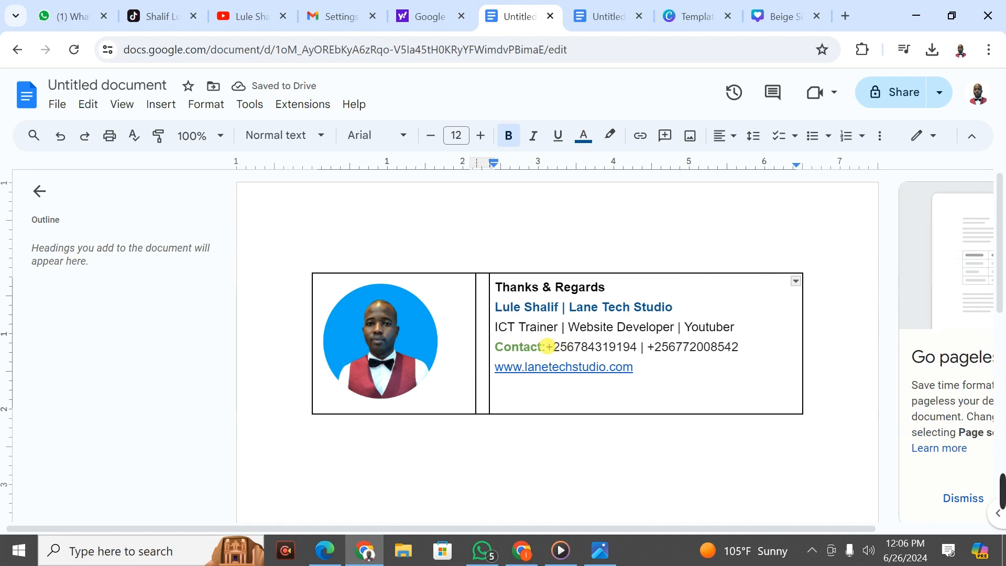
Step: Make the 'Contact:' label dark blue as well
drag(545, 347, 512, 347)
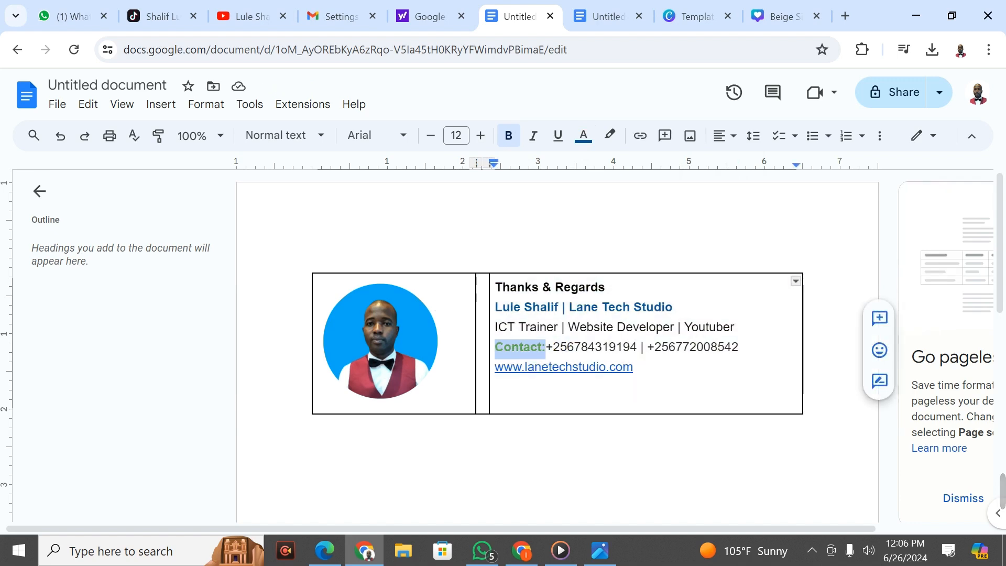
click(583, 136)
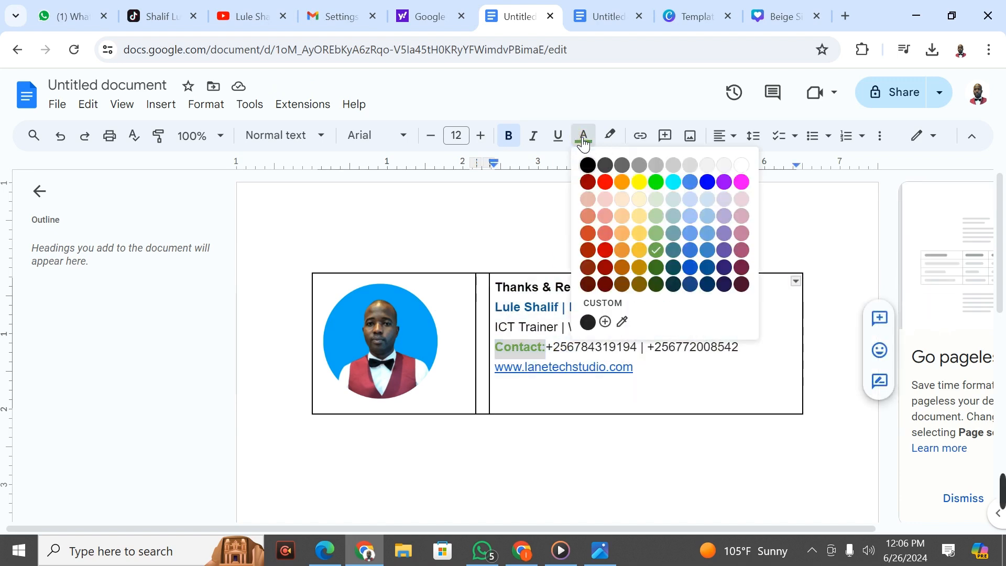
click(709, 269)
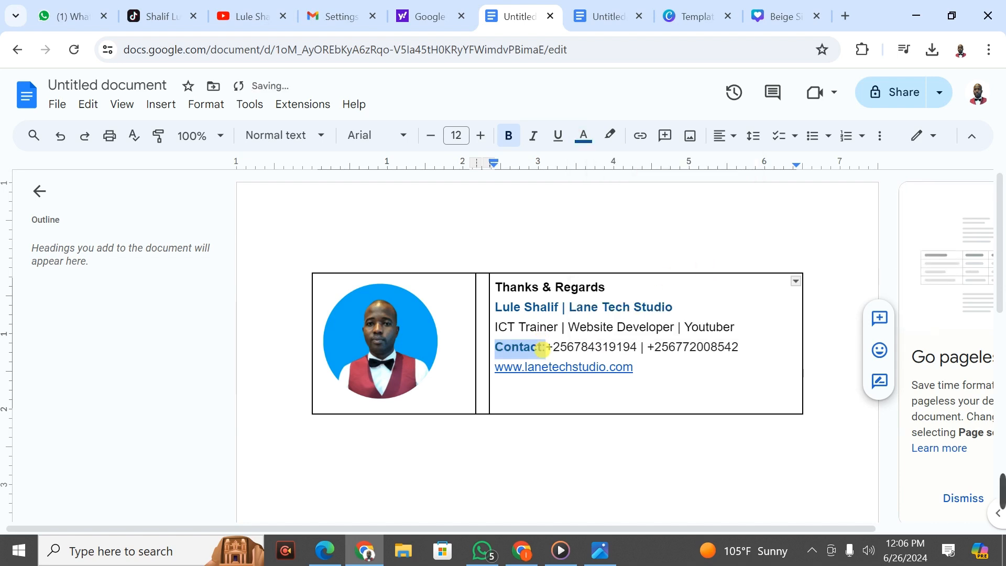
click(546, 347)
click(698, 361)
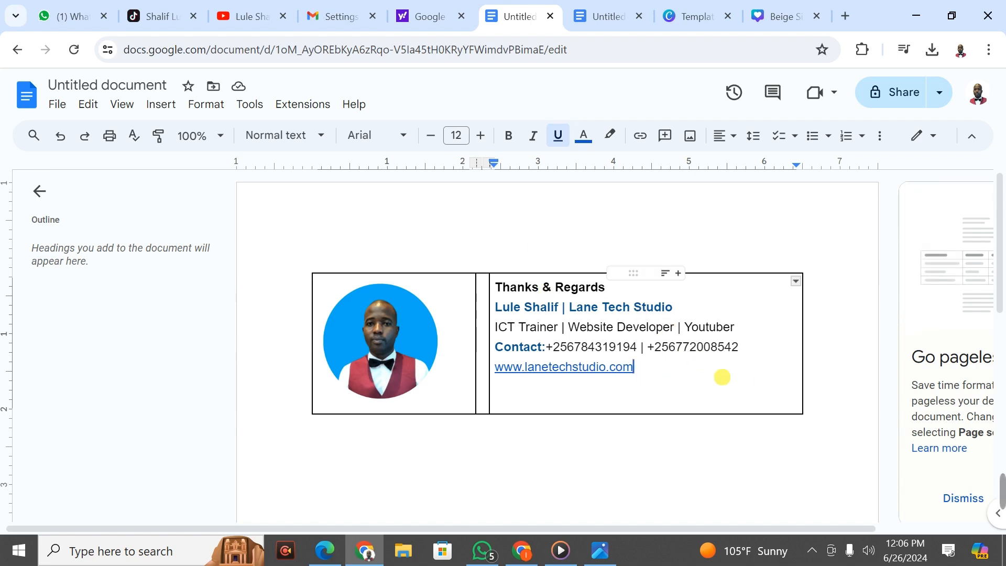
Step: Compare the recoloured name line against the original Gmail signature
click(596, 313)
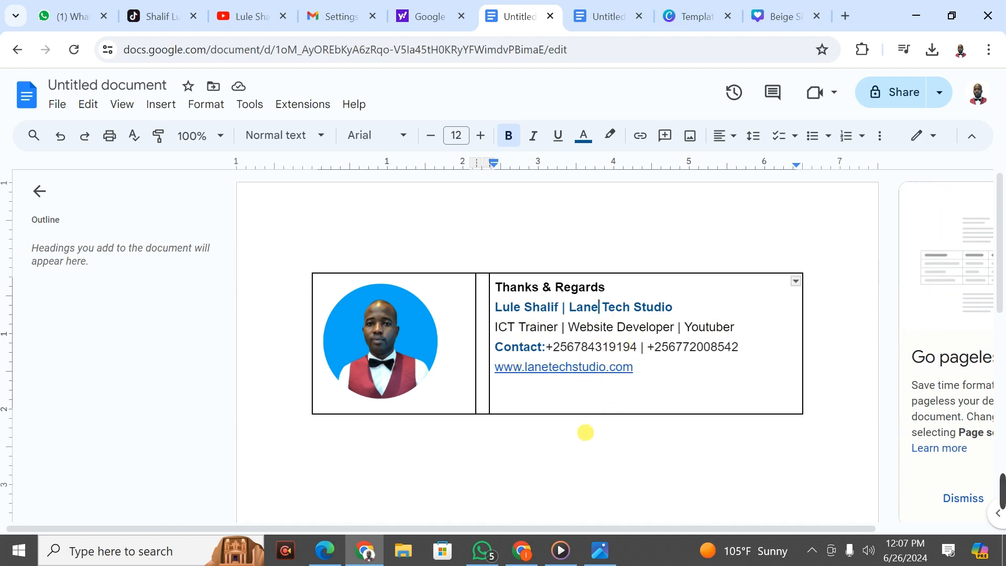
click(517, 559)
click(564, 431)
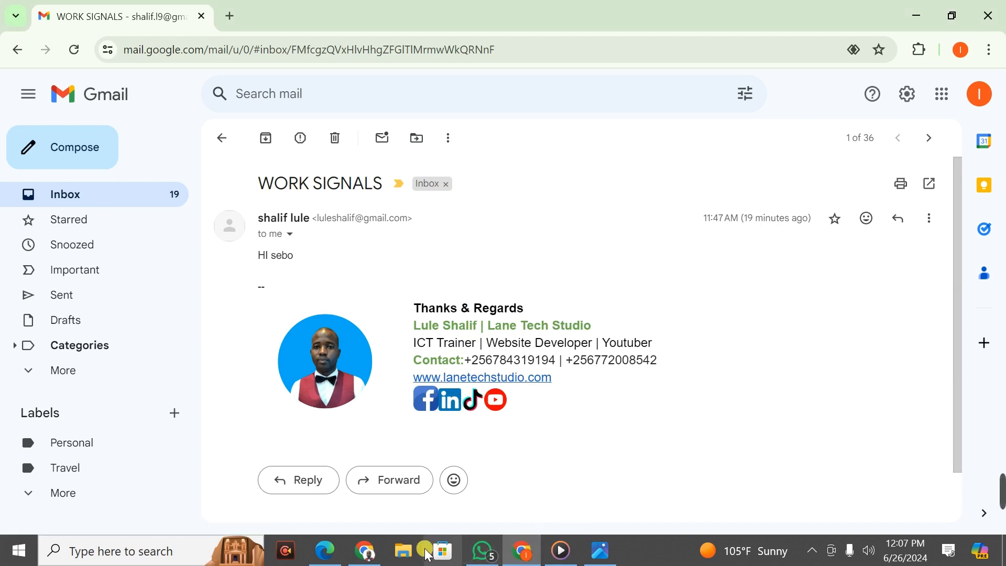
click(365, 550)
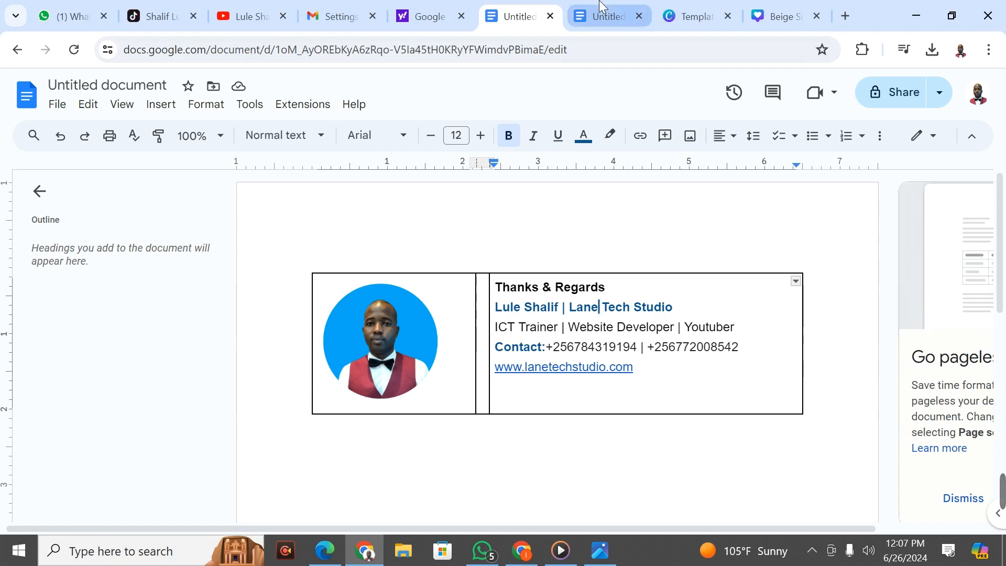
Step: Go to Flaticon by typing 'flat' in the address bar, reaching the phone call icon results
click(422, 14)
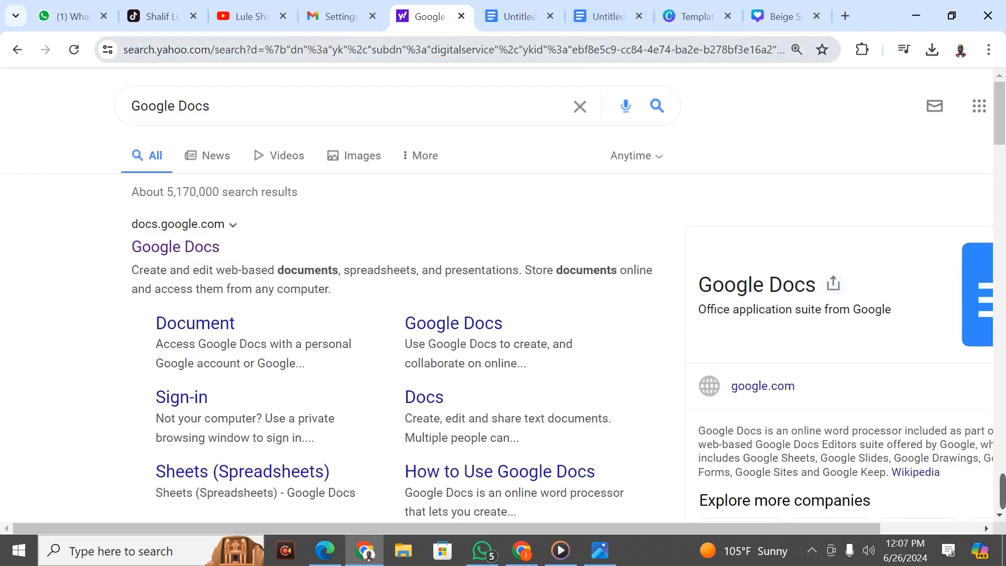
click(312, 48)
text(falt)
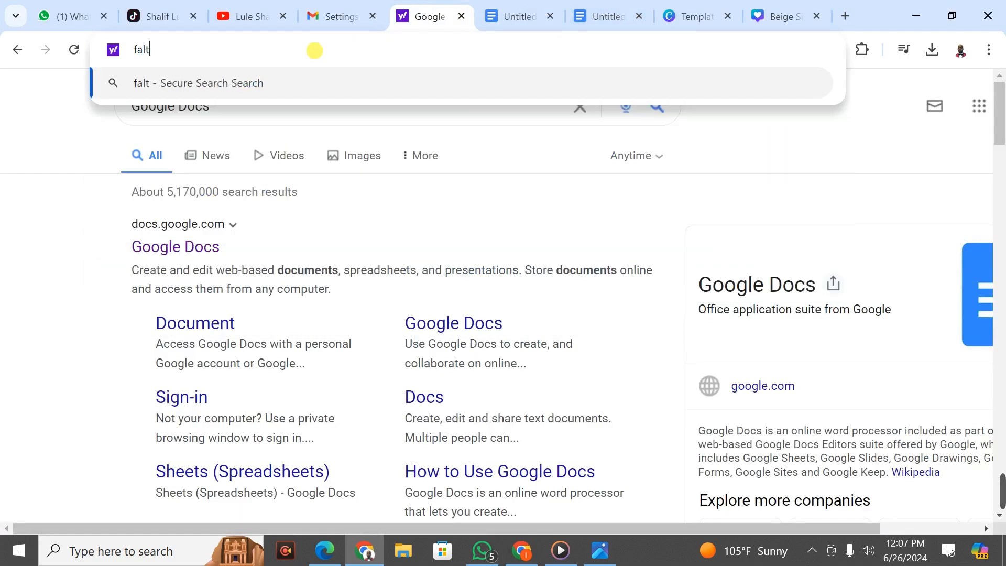
key(BackSpace)
key(BackSpace)
key(BackSpace)
text(lat)
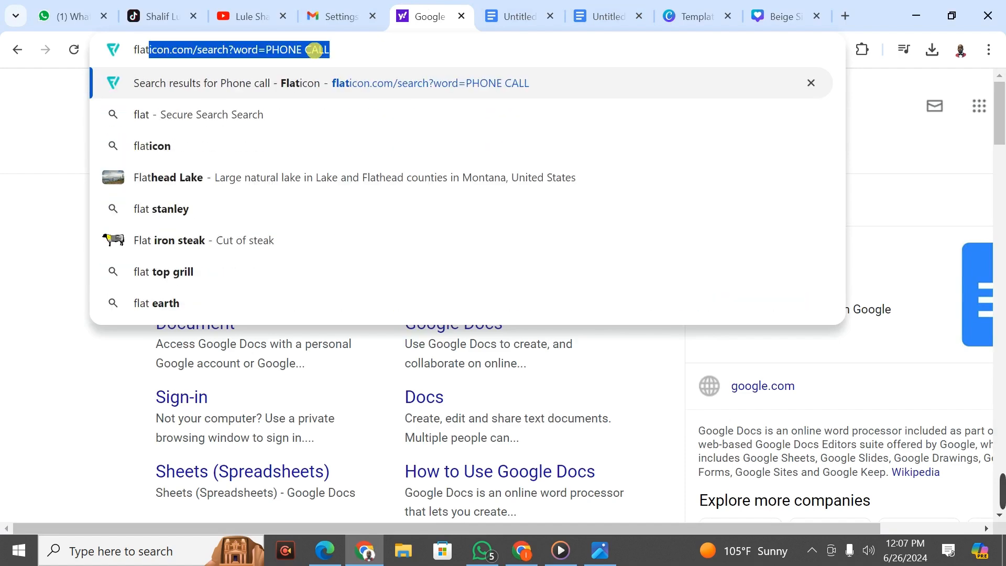
key(Return)
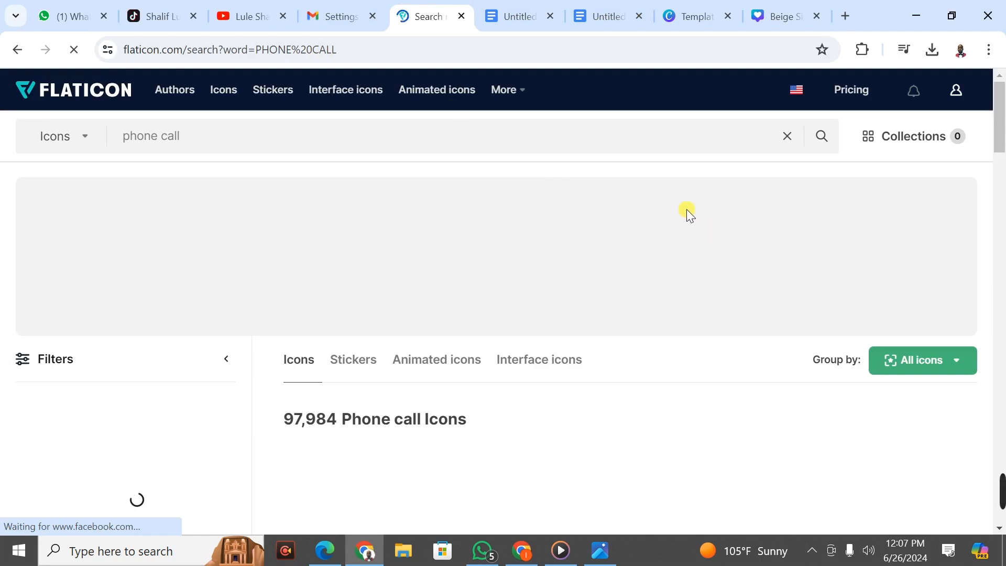
Step: Replace the 'phone call' search term with 'social media ci'
mouse_move(1002, 123)
mouse_down()
mouse_move(1004, 173)
mouse_move(1002, 122)
mouse_up()
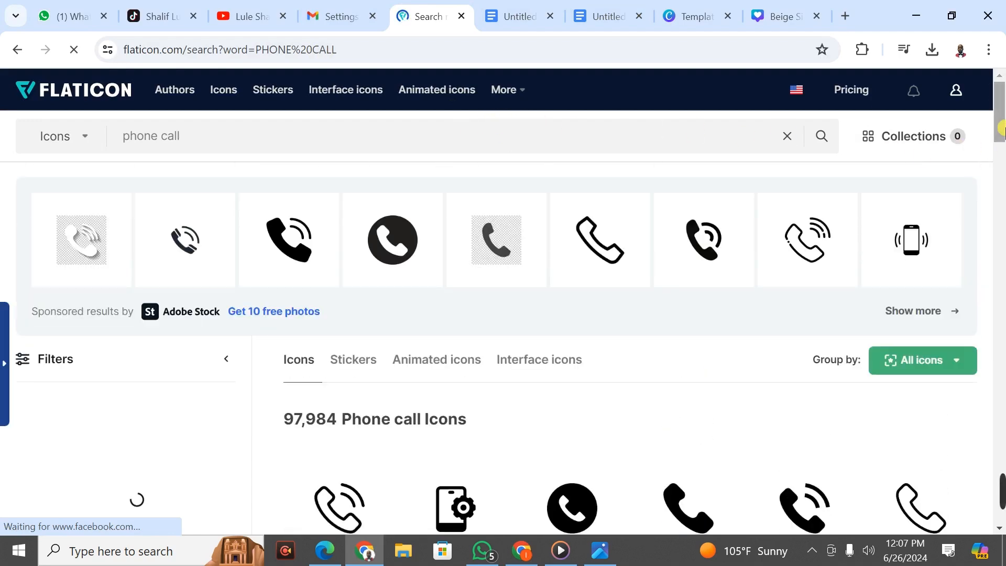
drag(320, 149, 108, 142)
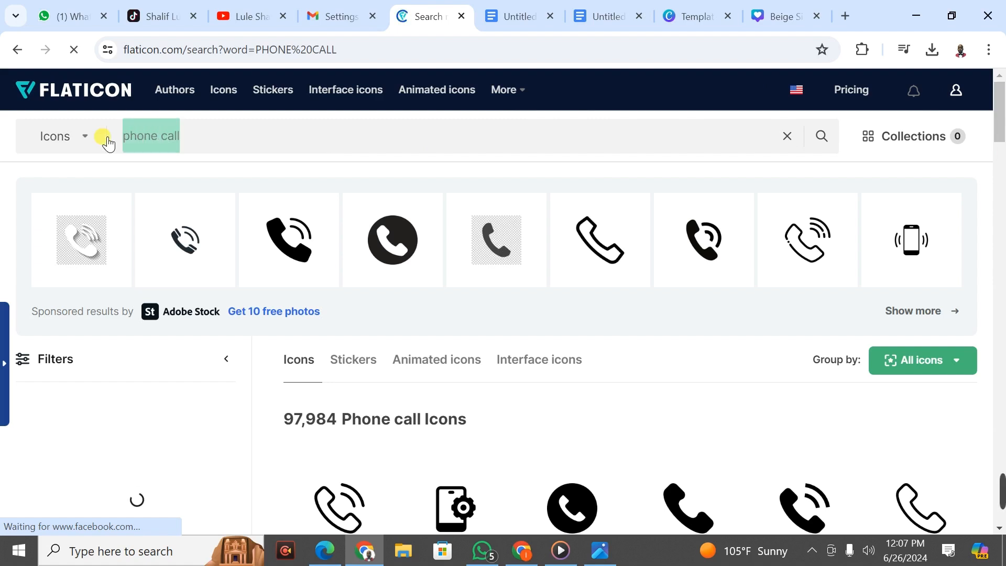
text(social )
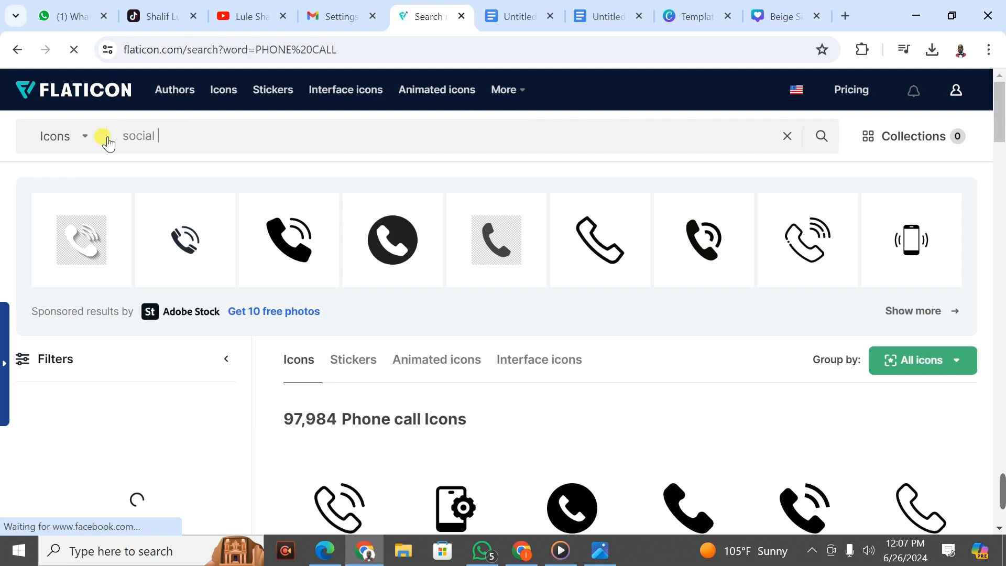
text(me)
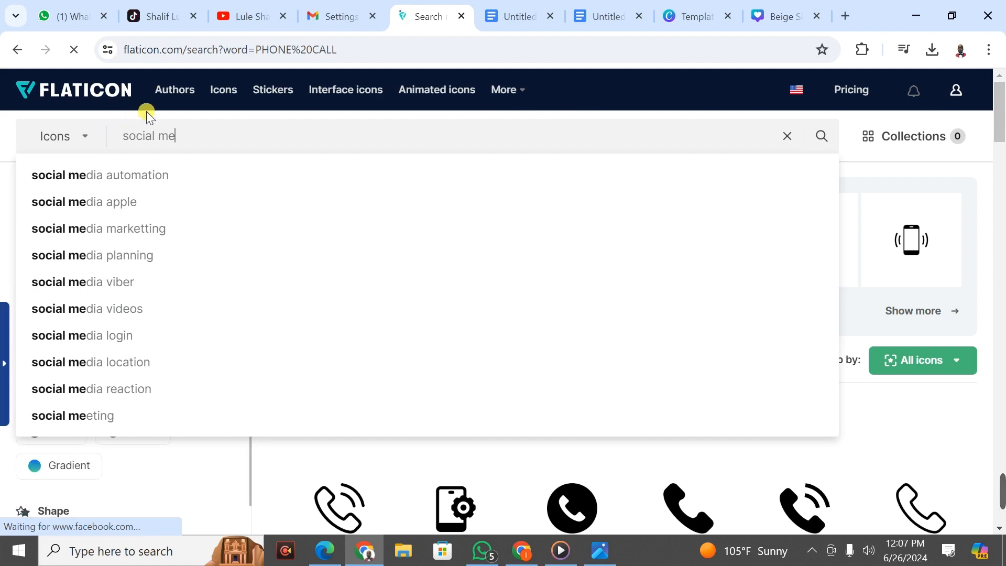
text(dia)
text( ci)
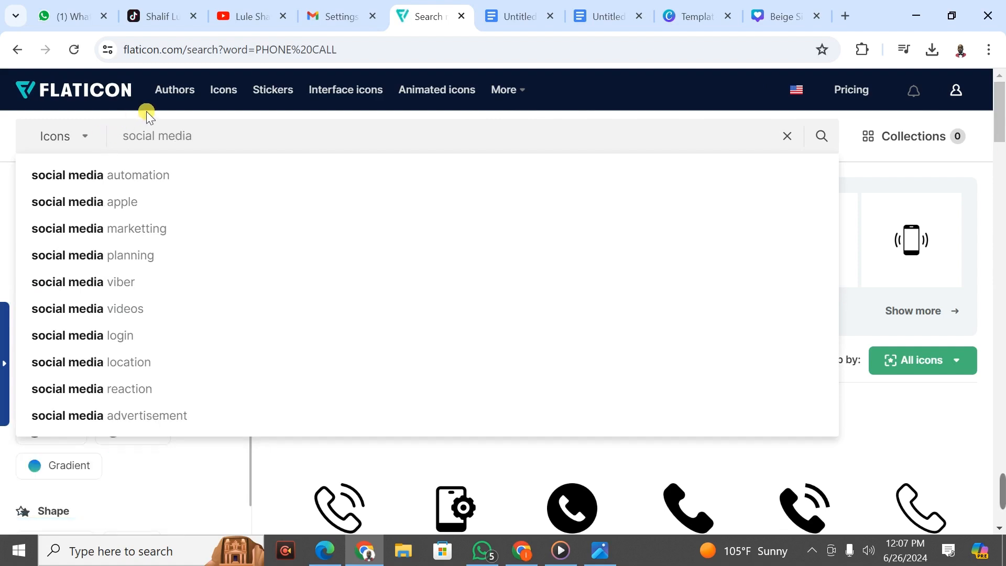
Step: Correct the search to 'social media icon', run it, and dismiss the Adobe Stock popup
key(BackSpace)
key(BackSpace)
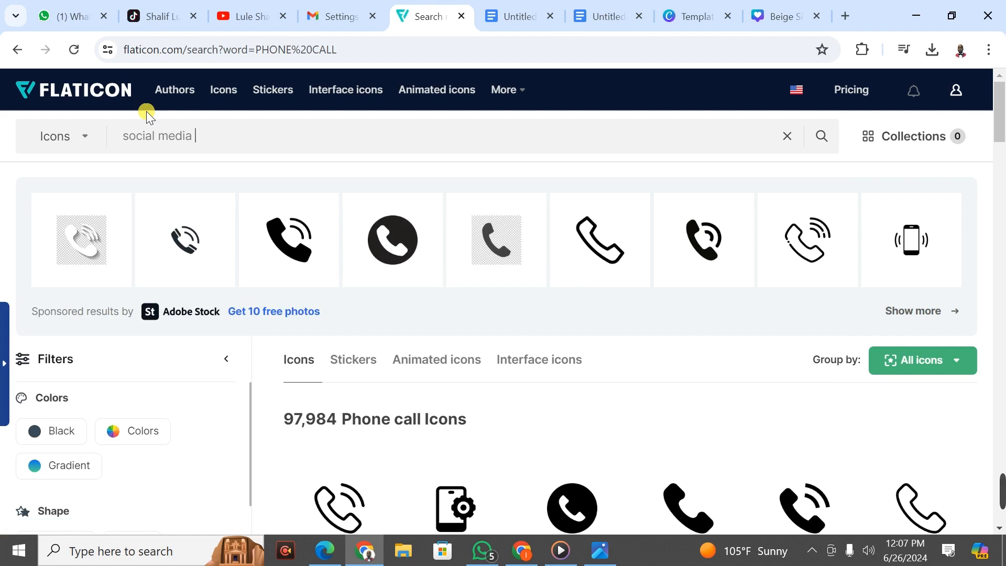
text(icon)
key(Return)
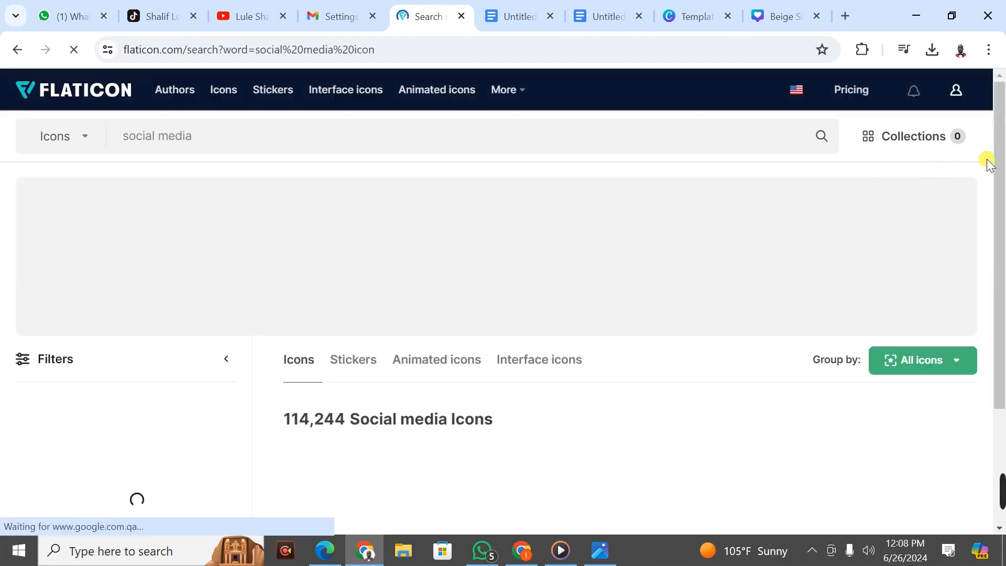
drag(1002, 176, 1005, 198)
click(952, 332)
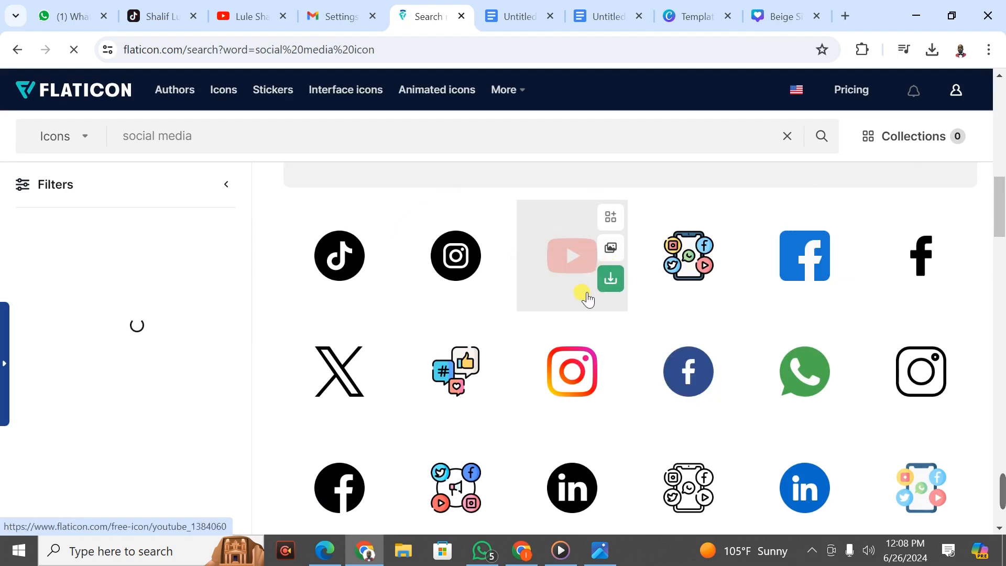
Step: Download the YouTube icon as a free PNG and close the attribution reminder
click(612, 277)
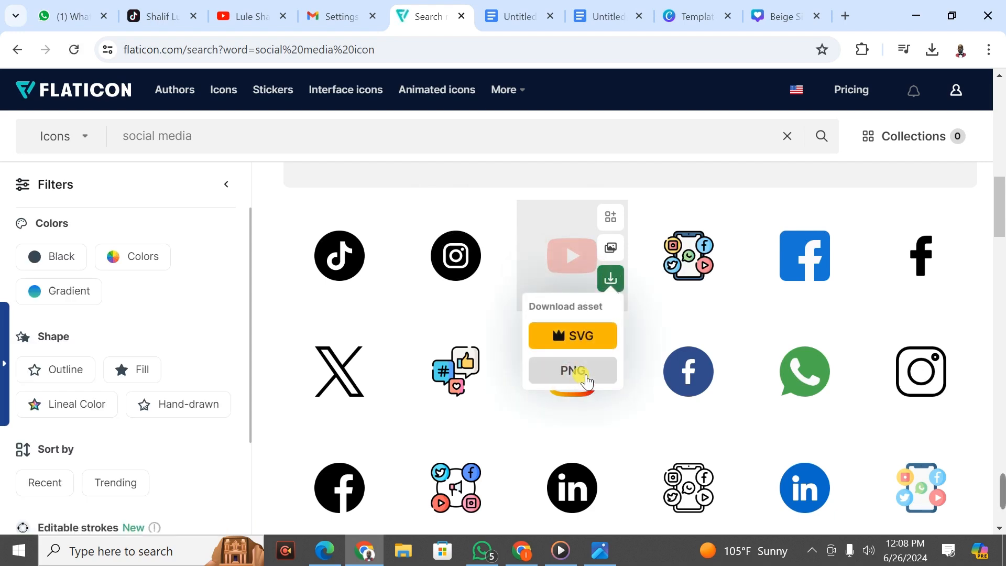
click(585, 380)
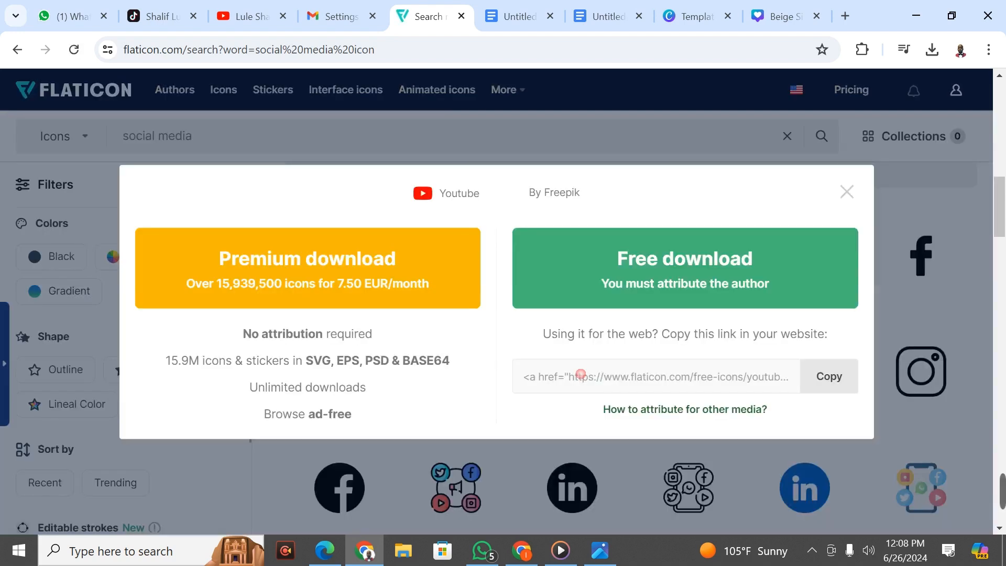
click(744, 272)
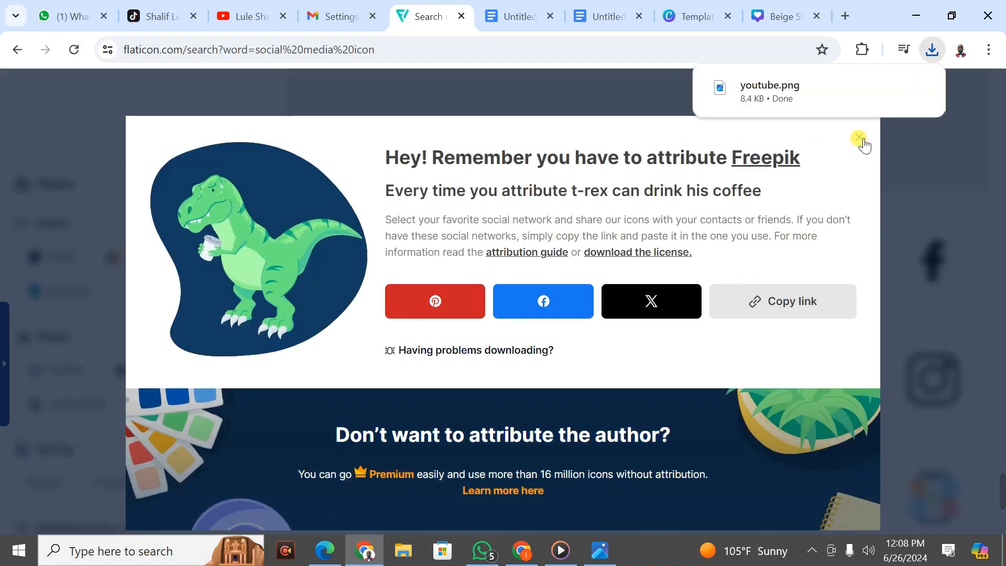
click(860, 138)
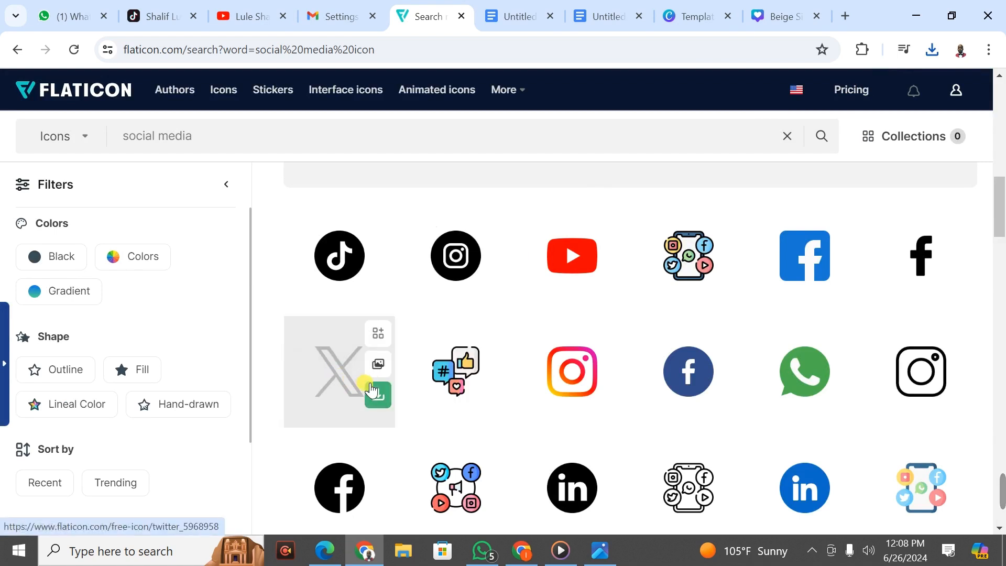
Step: Download the X icon as a free PNG and close the attribution reminder
click(379, 396)
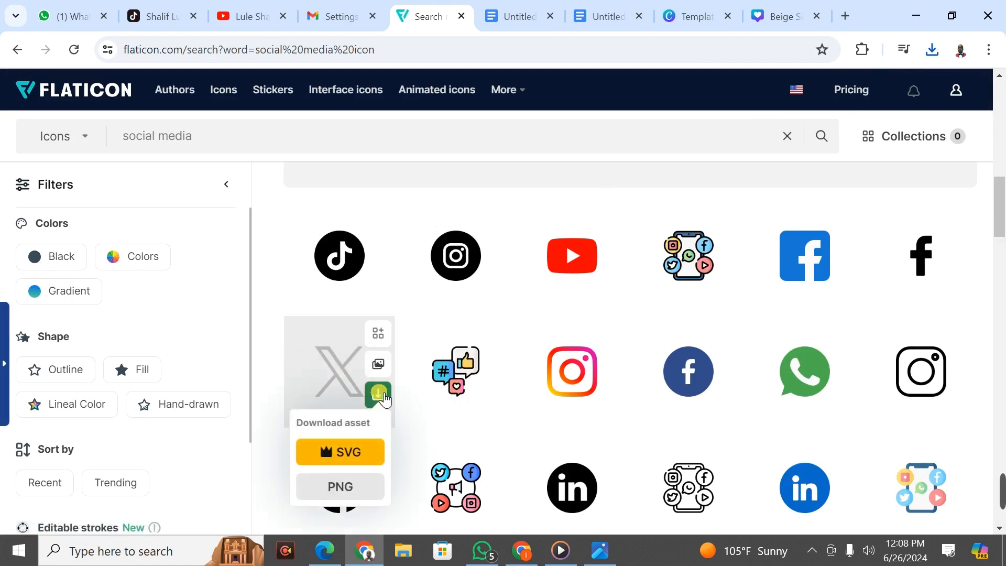
click(341, 486)
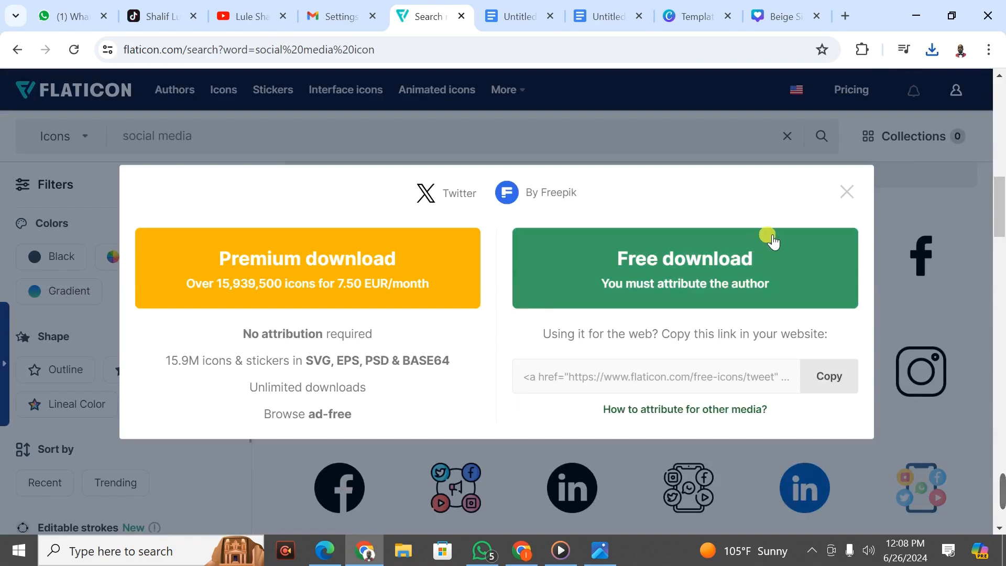
click(701, 262)
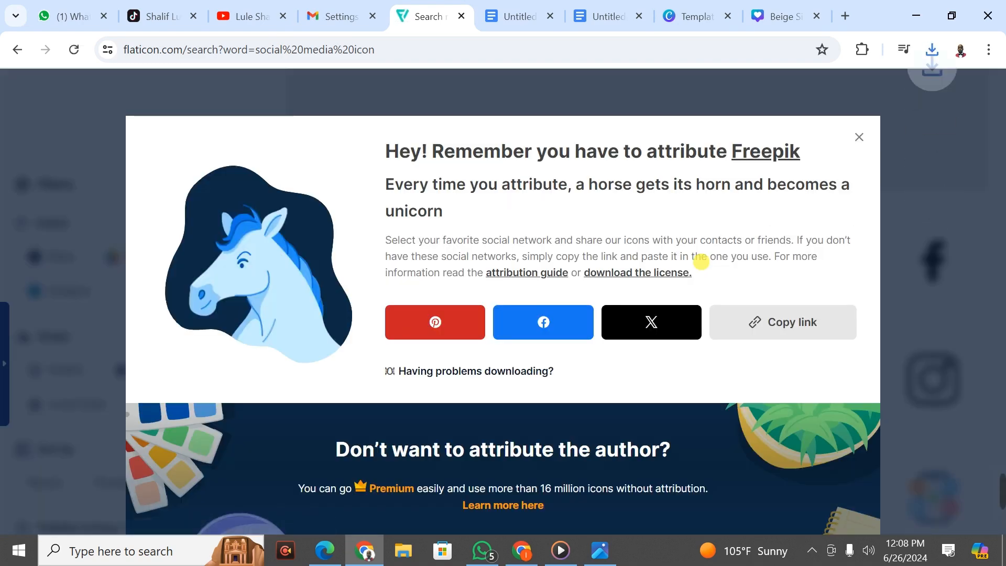
click(860, 138)
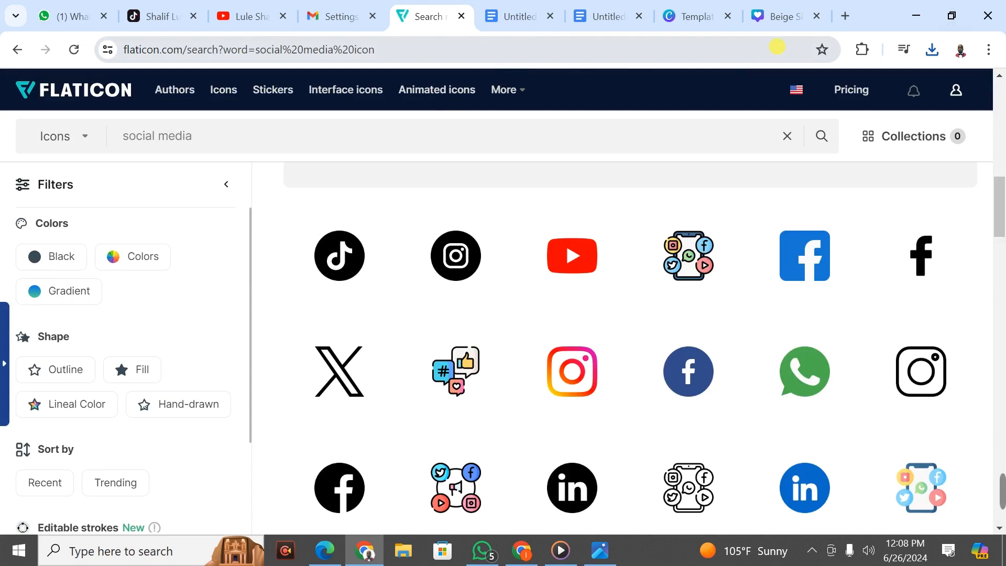
Step: Check twitter.png in the Downloads folder, then return to the Google Docs signature
click(932, 49)
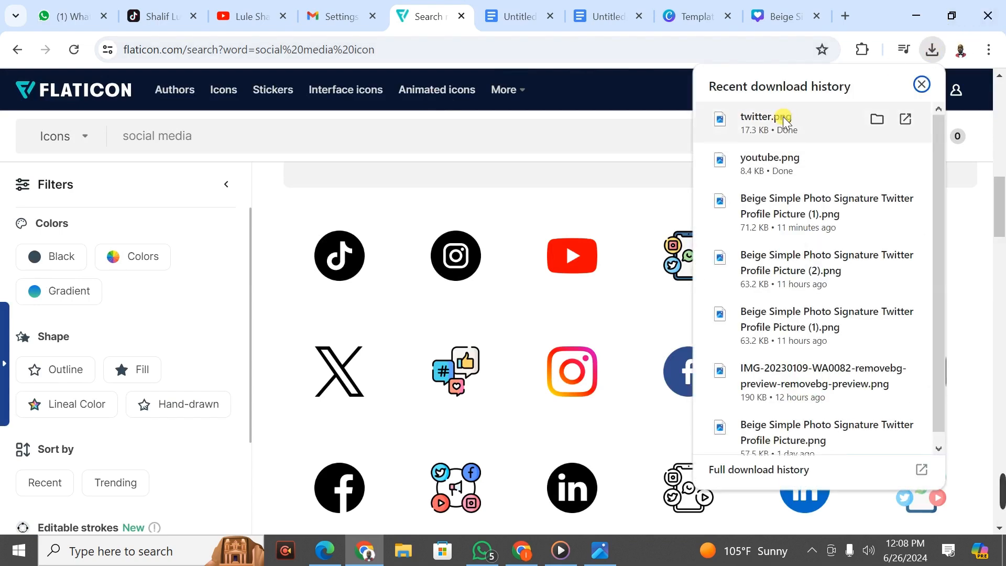
click(875, 120)
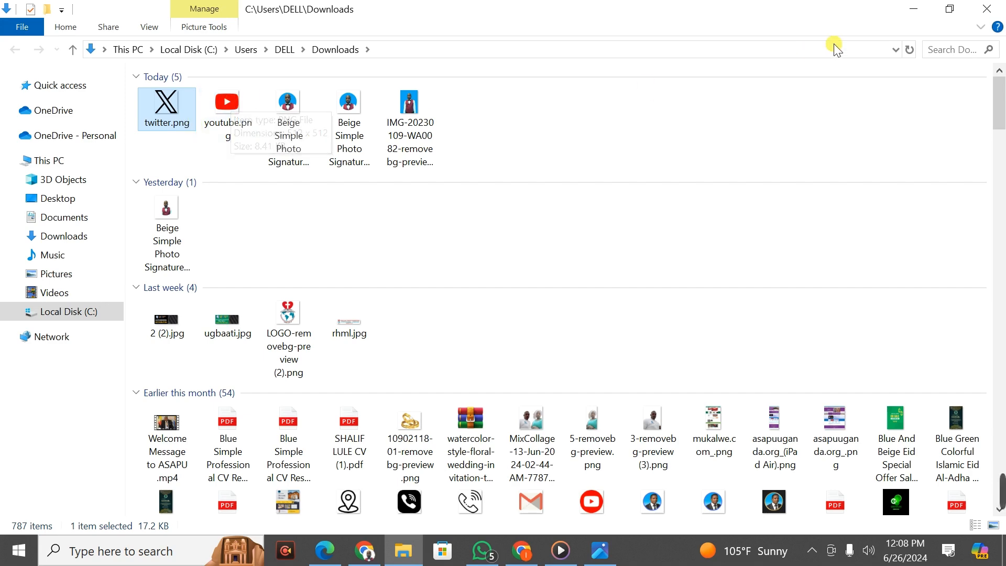
click(915, 8)
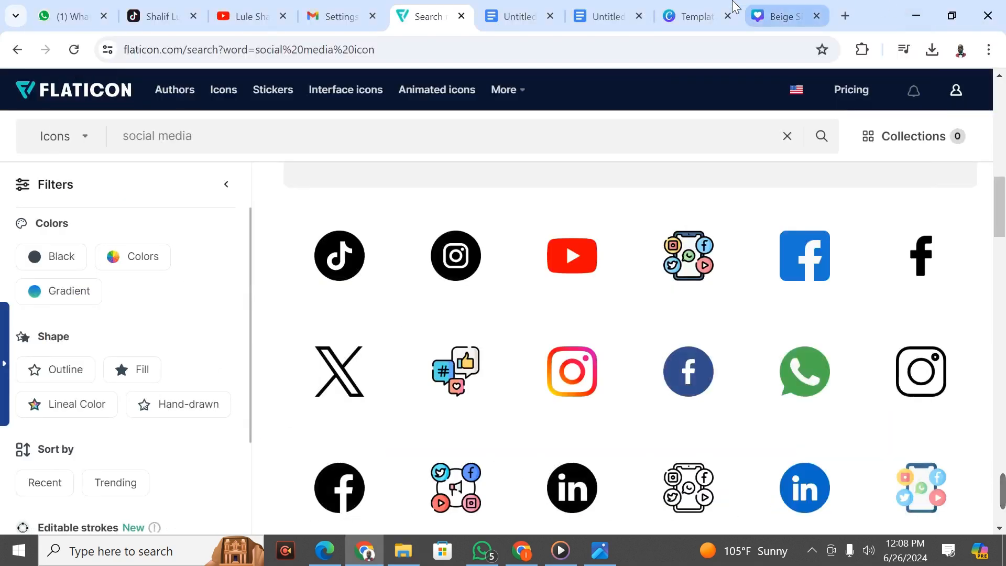
click(521, 11)
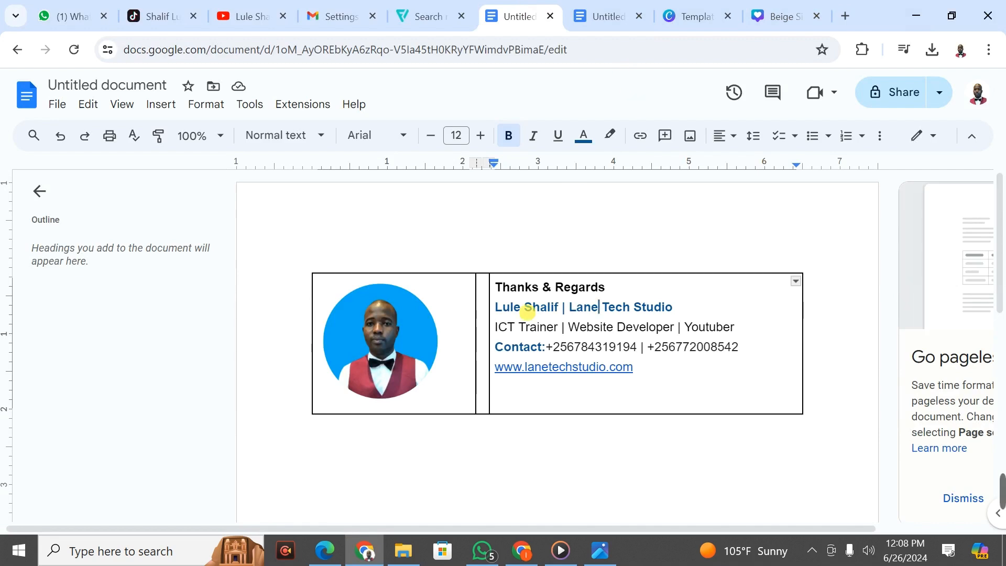
Step: Upload twitter.png from Downloads onto the empty line under the website link
click(518, 393)
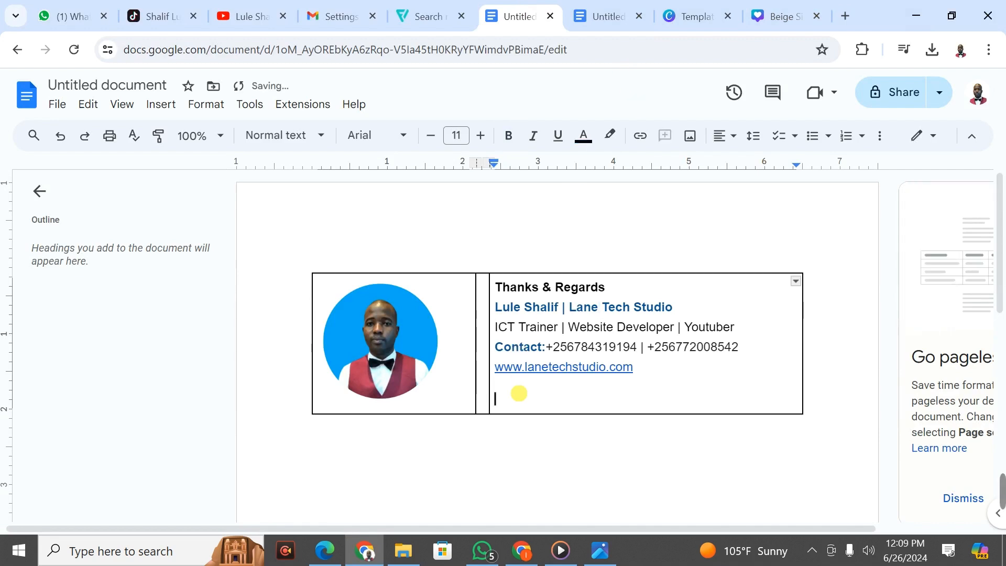
click(159, 105)
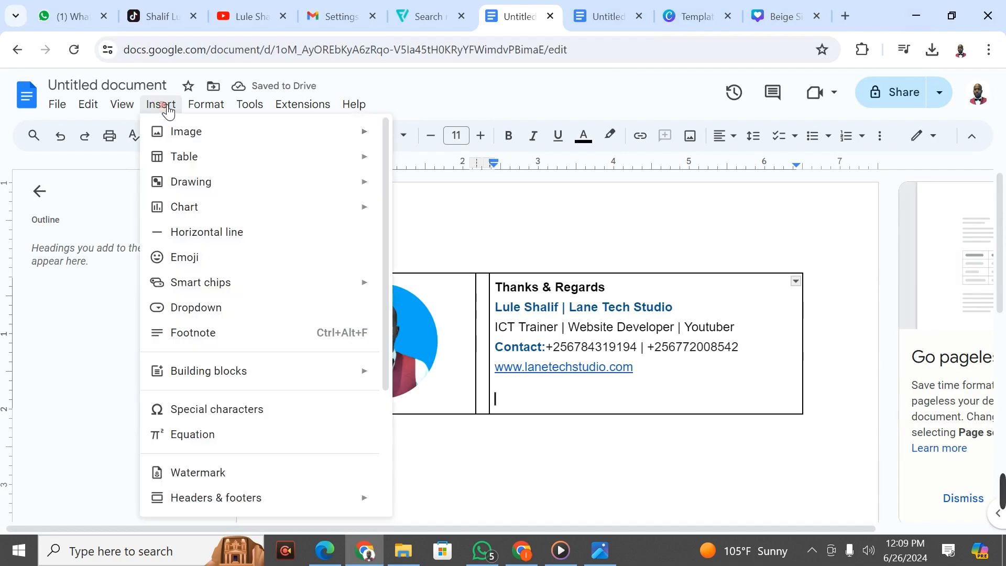
mouse_move(190, 132)
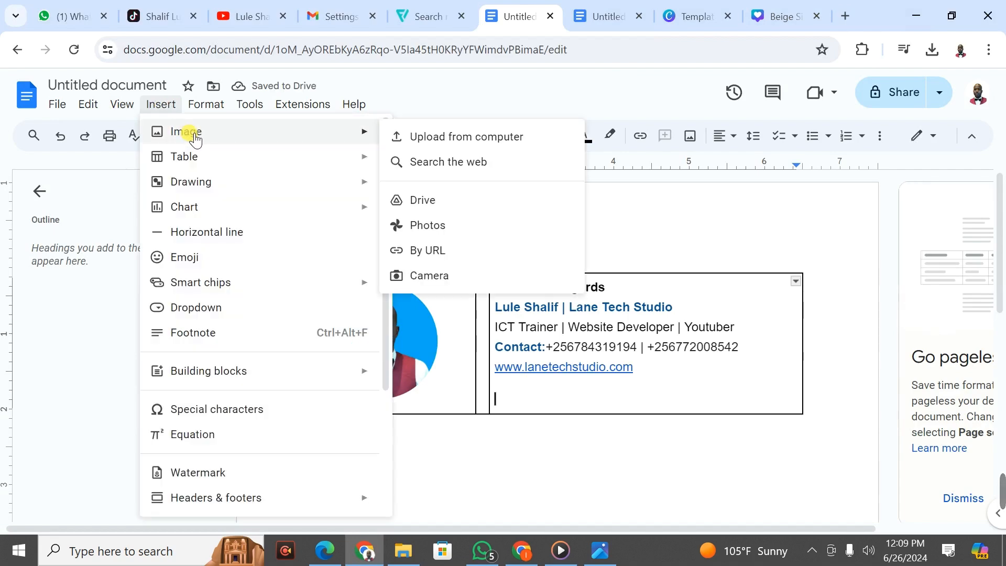
click(482, 138)
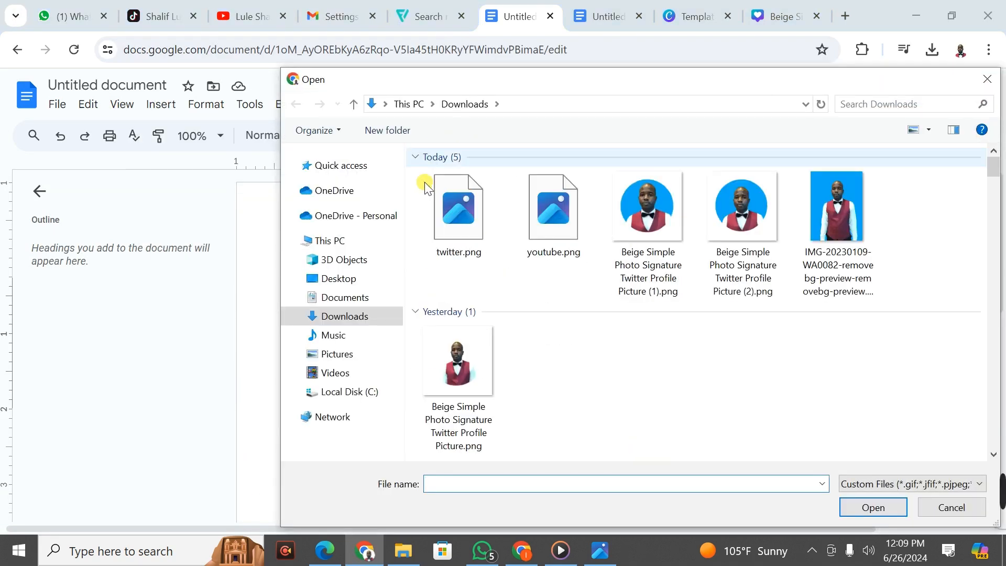
click(460, 211)
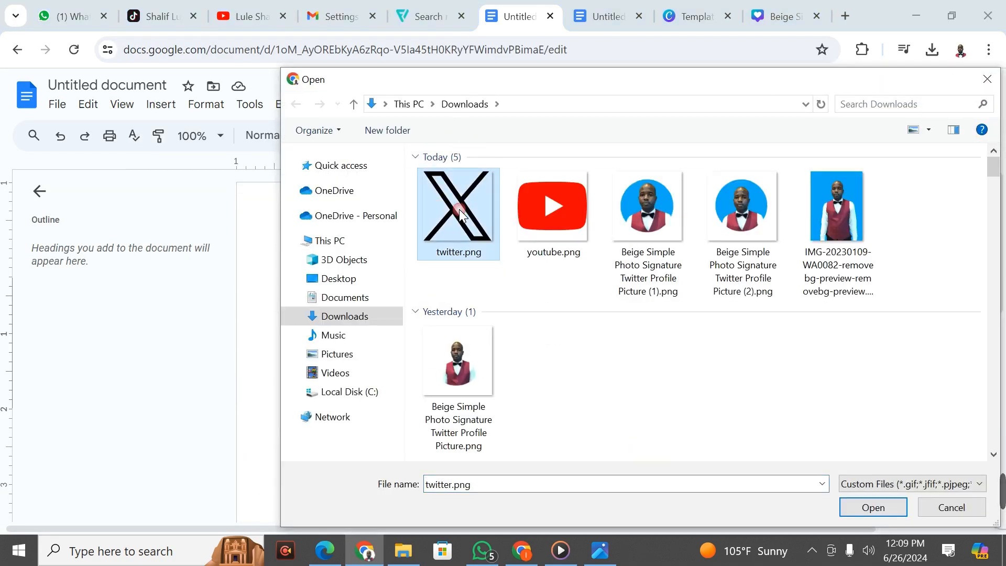
click(864, 507)
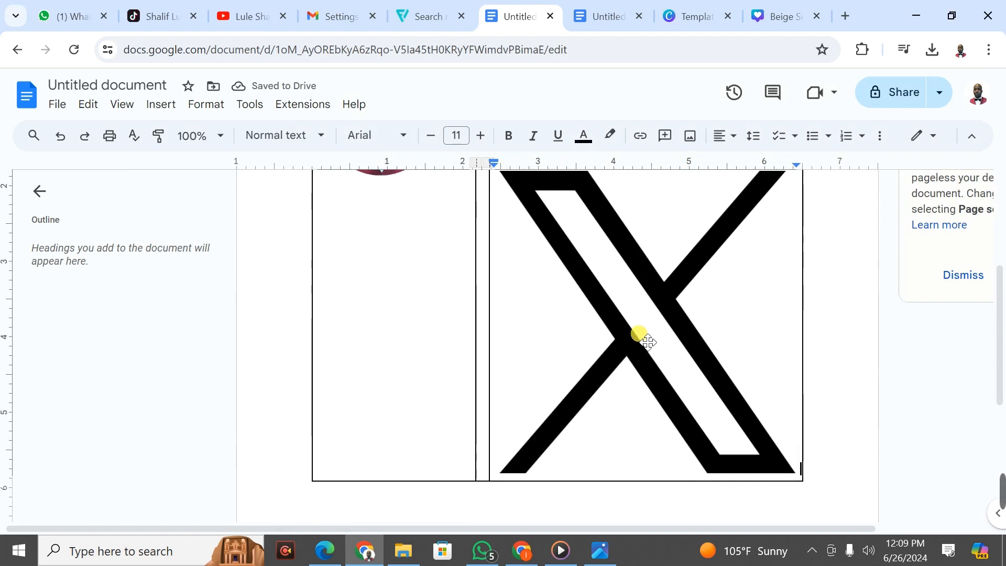
Step: Select the oversized X logo, backing out of crop mode and its context menu
click(644, 311)
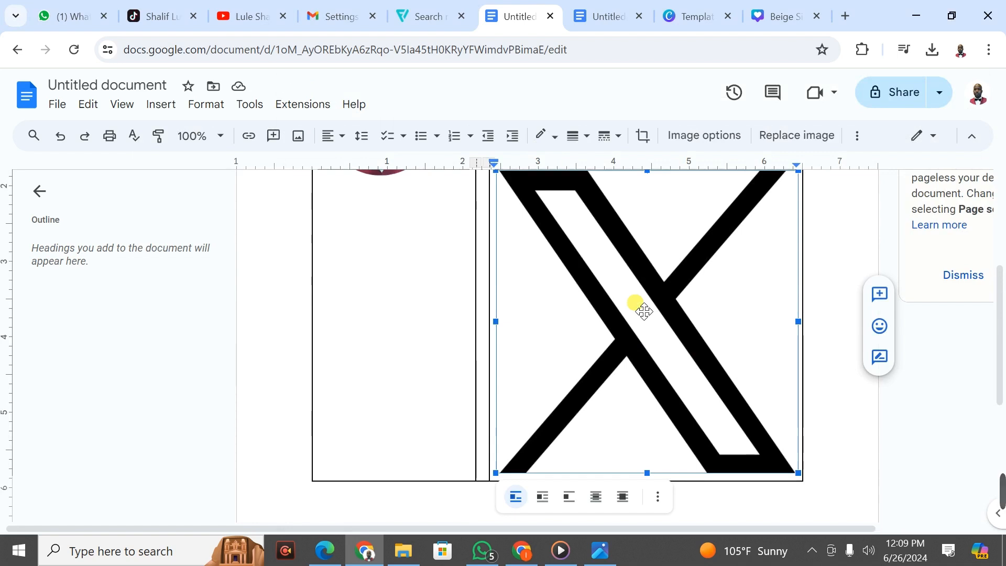
double_click(644, 311)
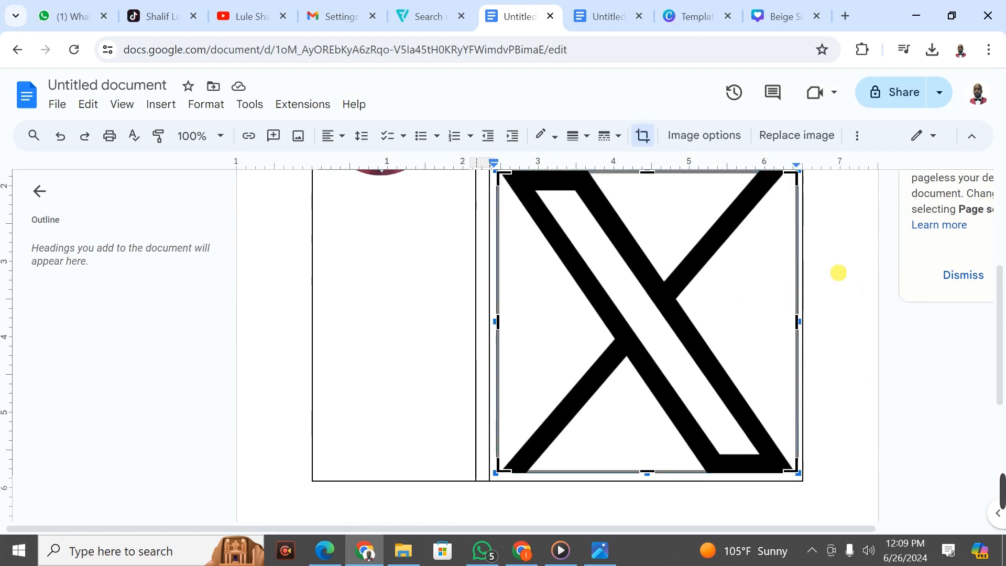
click(838, 272)
click(720, 267)
double_click(718, 266)
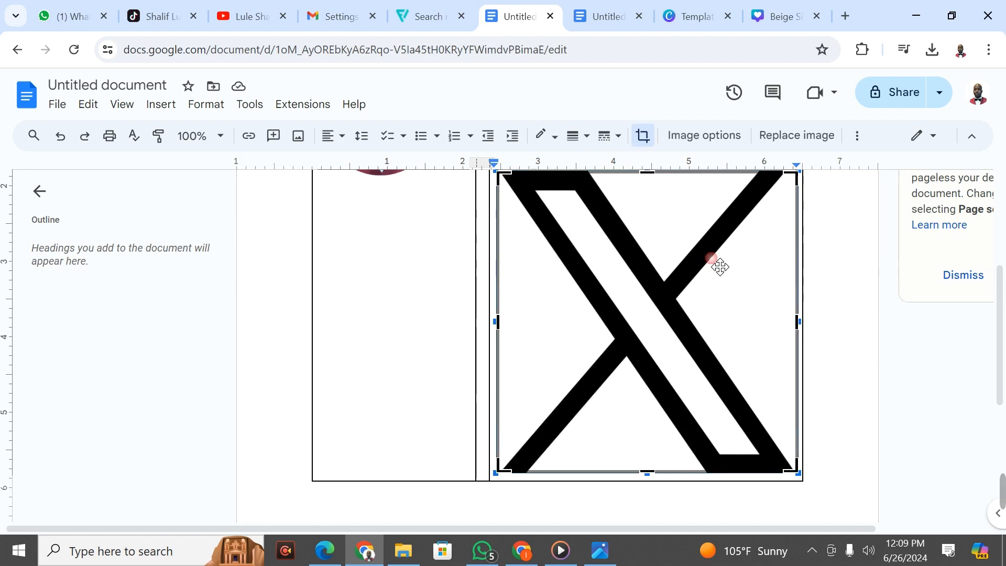
right_click(711, 257)
click(680, 278)
drag(1001, 374, 1003, 283)
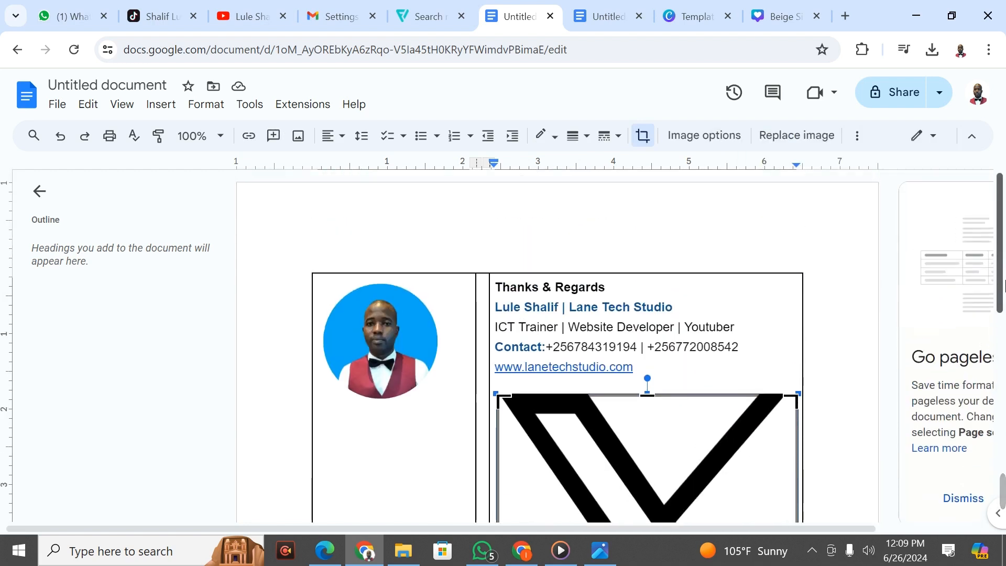
Step: Set the X logo's width to 0.3 in under Size & Rotation, keeping aspect ratio locked
click(721, 139)
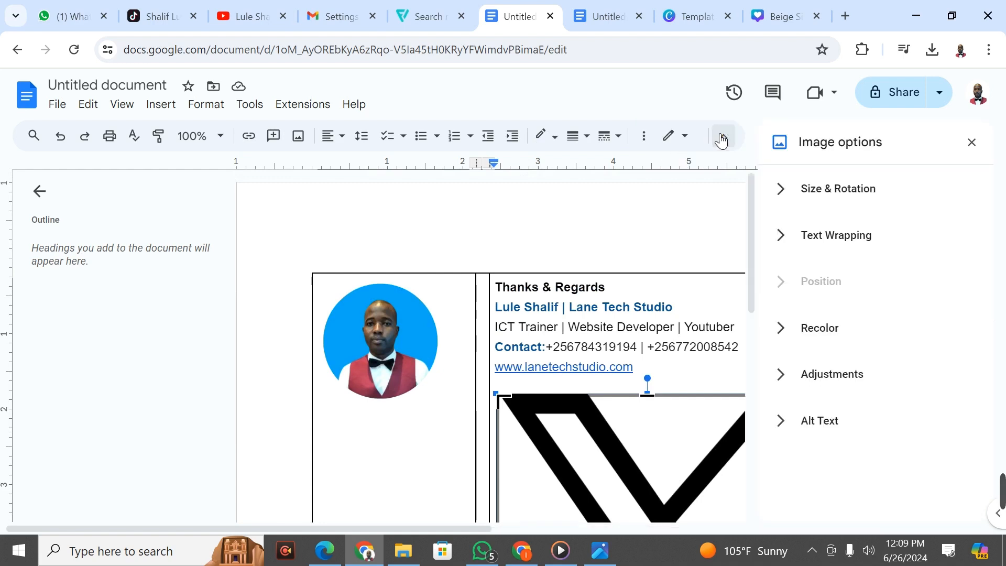
click(841, 190)
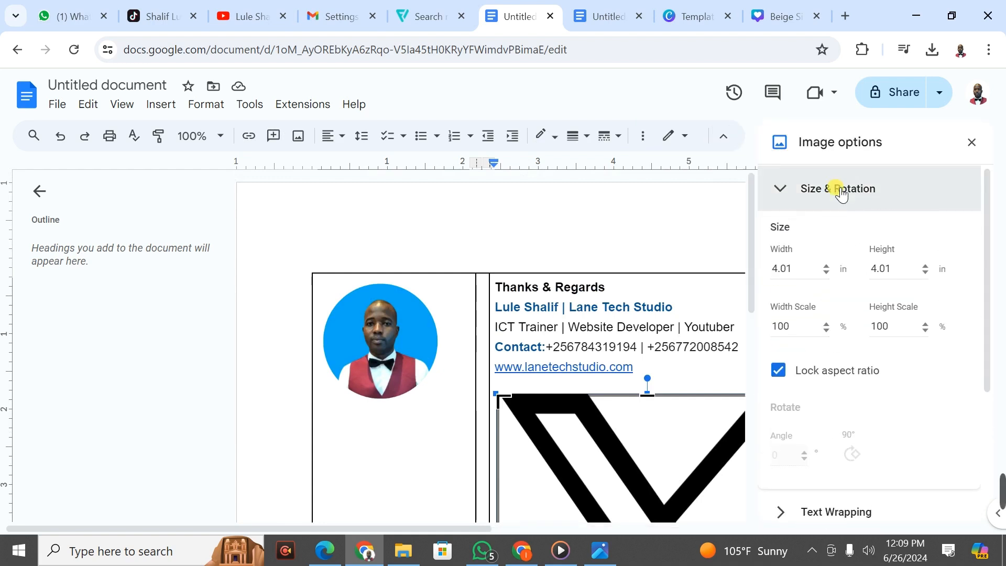
double_click(794, 268)
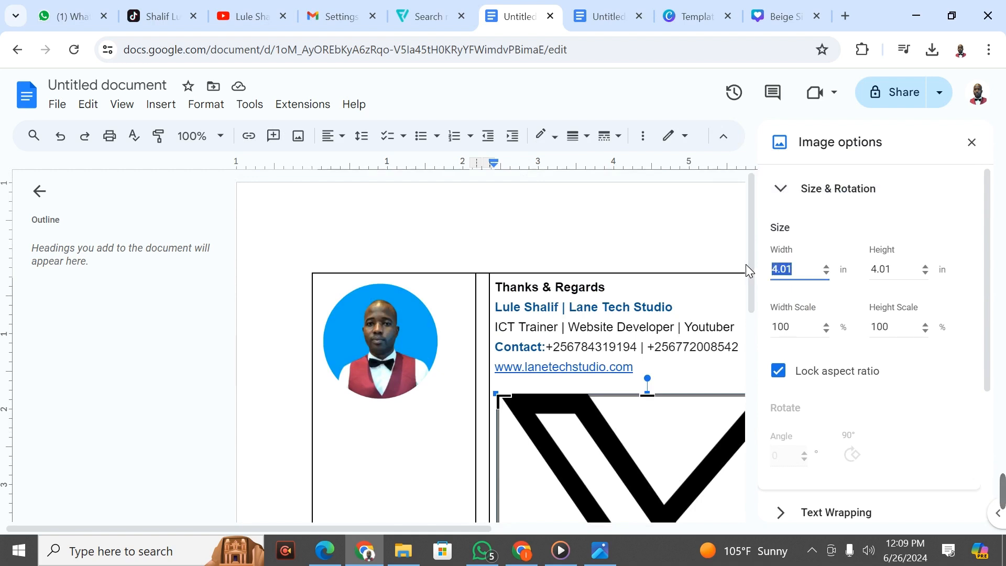
text(0.3)
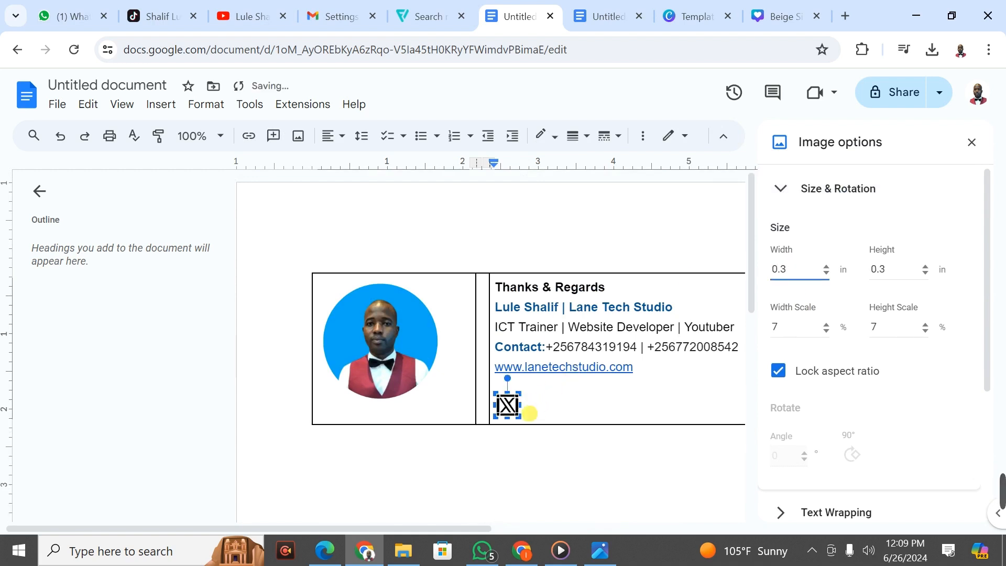
click(543, 412)
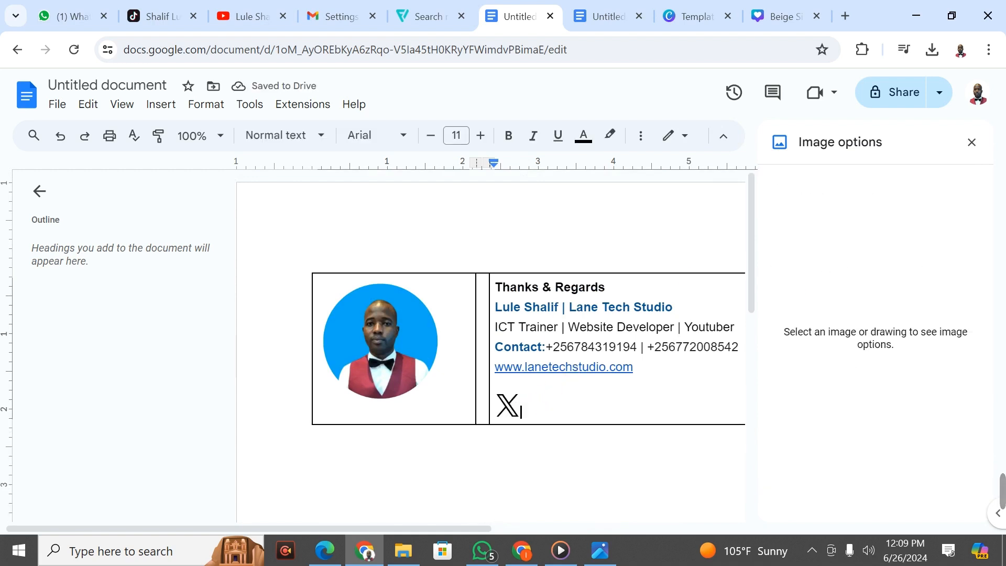
click(519, 408)
click(545, 399)
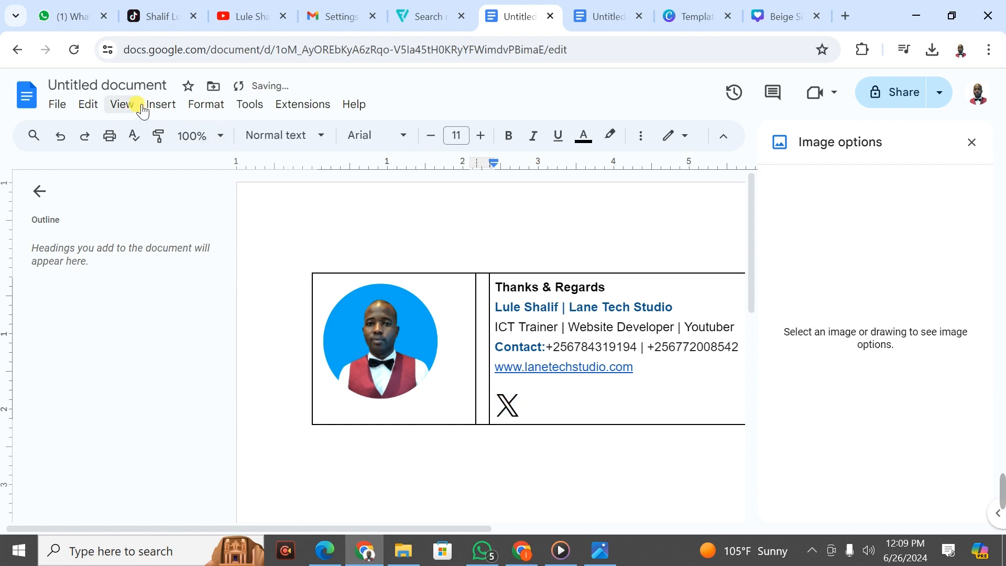
click(160, 107)
click(193, 131)
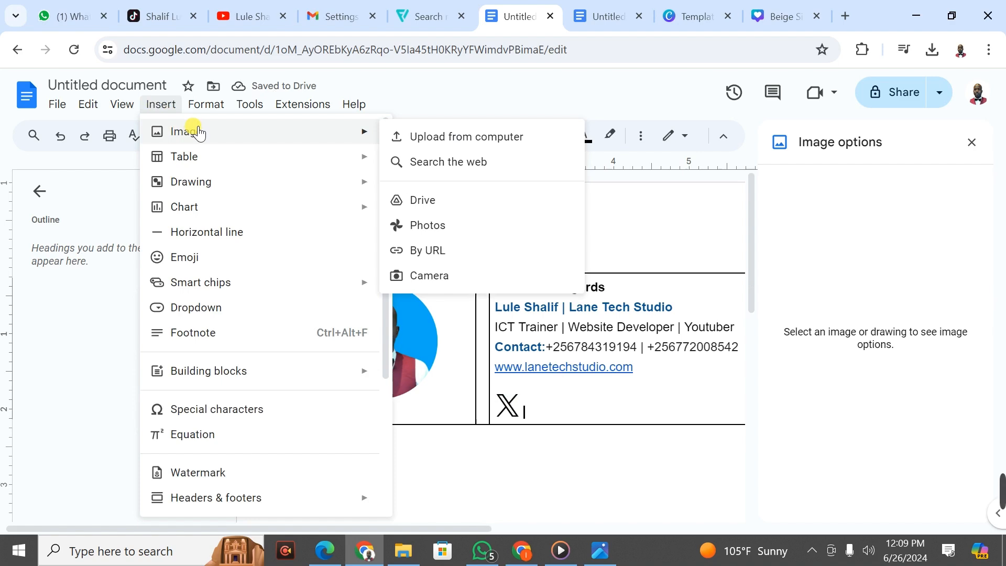
Step: Upload youtube.png beside the X icon and resize it to 0.3 in wide
click(435, 138)
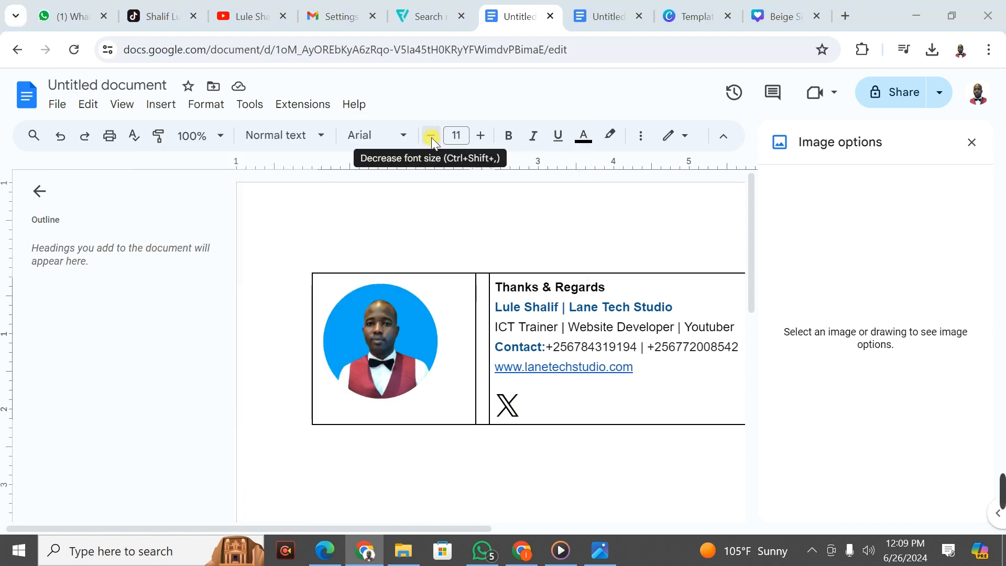
click(555, 200)
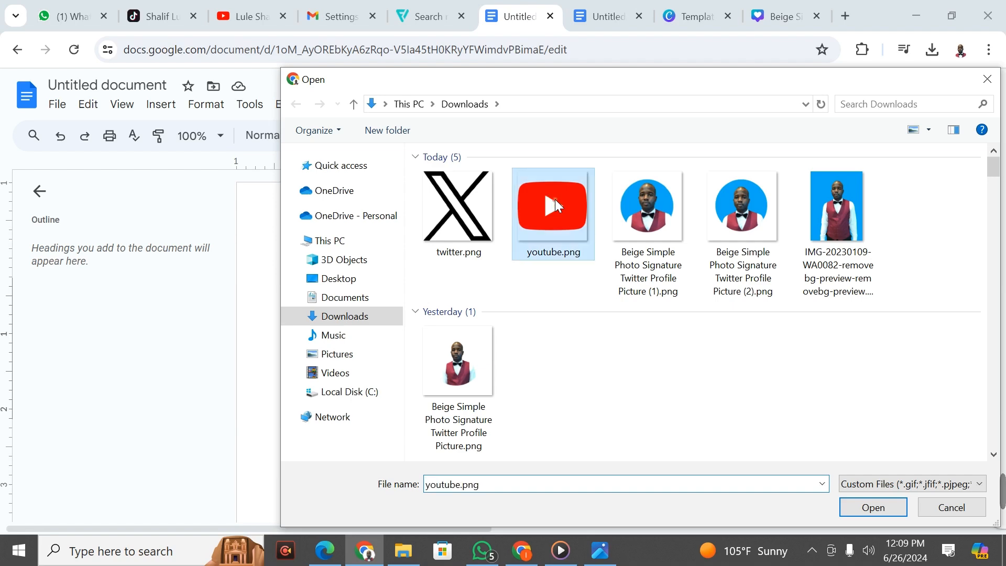
click(875, 501)
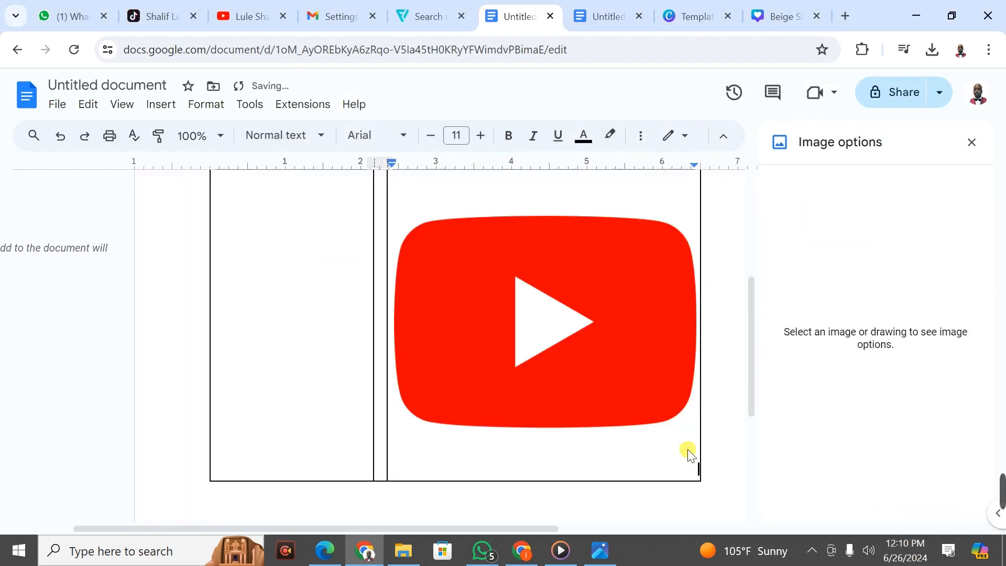
click(561, 332)
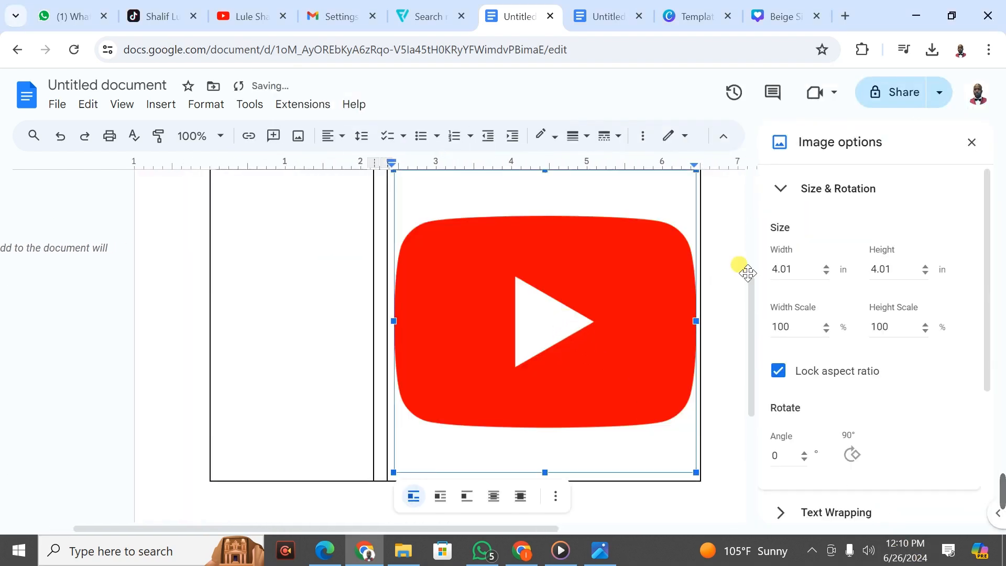
drag(794, 267, 763, 269)
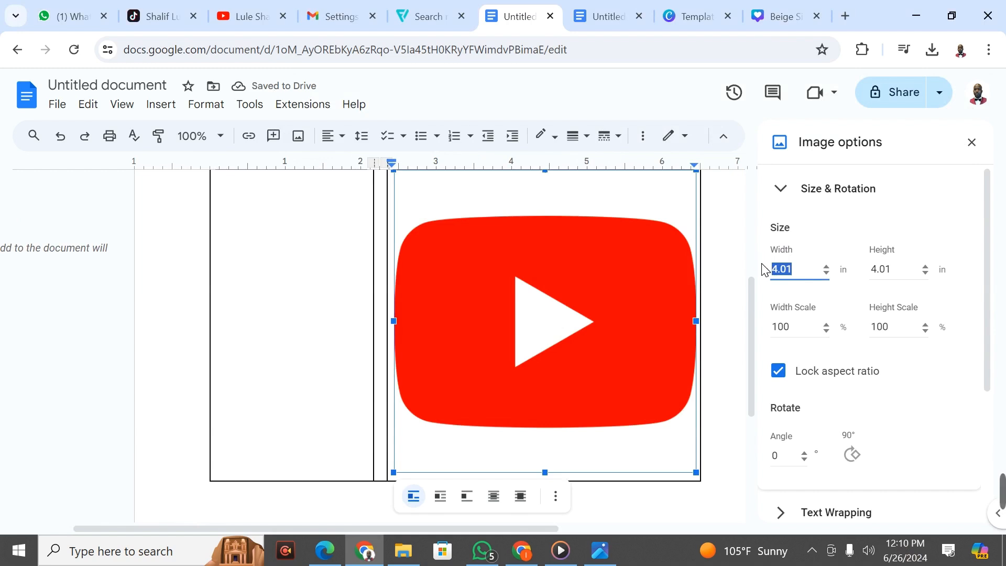
text(0.3)
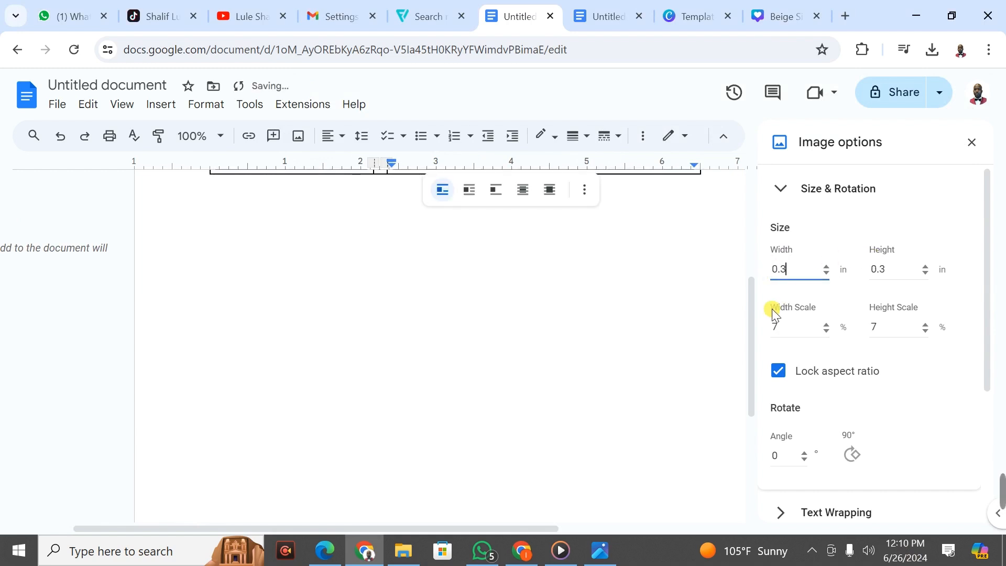
drag(749, 312, 757, 231)
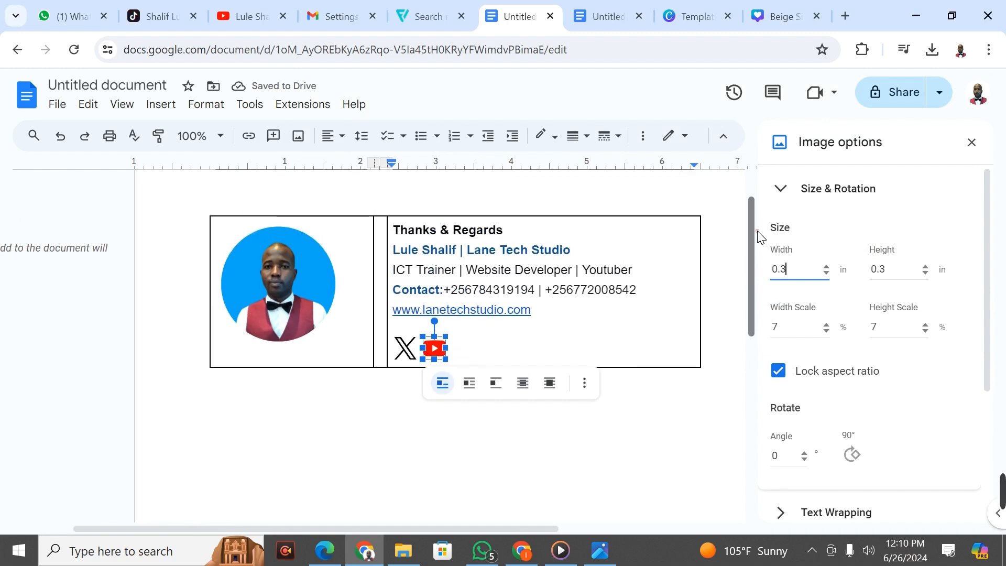
click(626, 433)
click(472, 349)
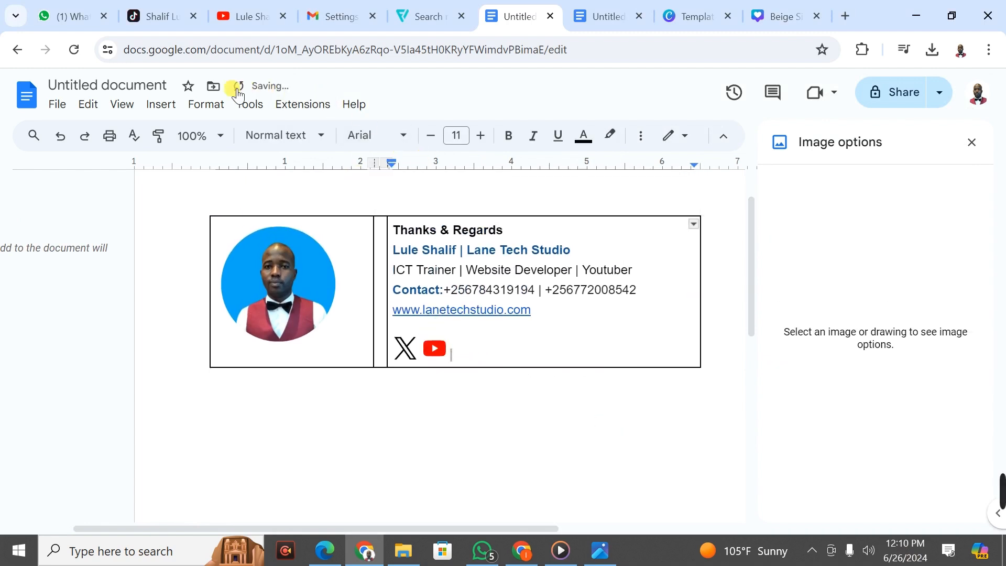
Step: Upload facebook (2).png from Desktop > Upworks > excel > GMAIL SIGNATURE after the YouTube icon
click(160, 104)
mouse_move(195, 141)
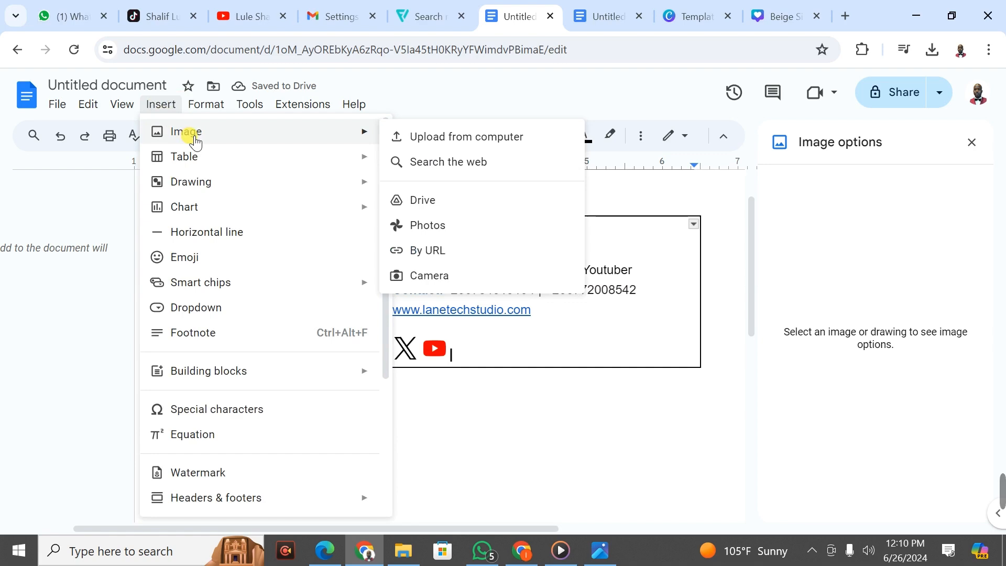
click(469, 135)
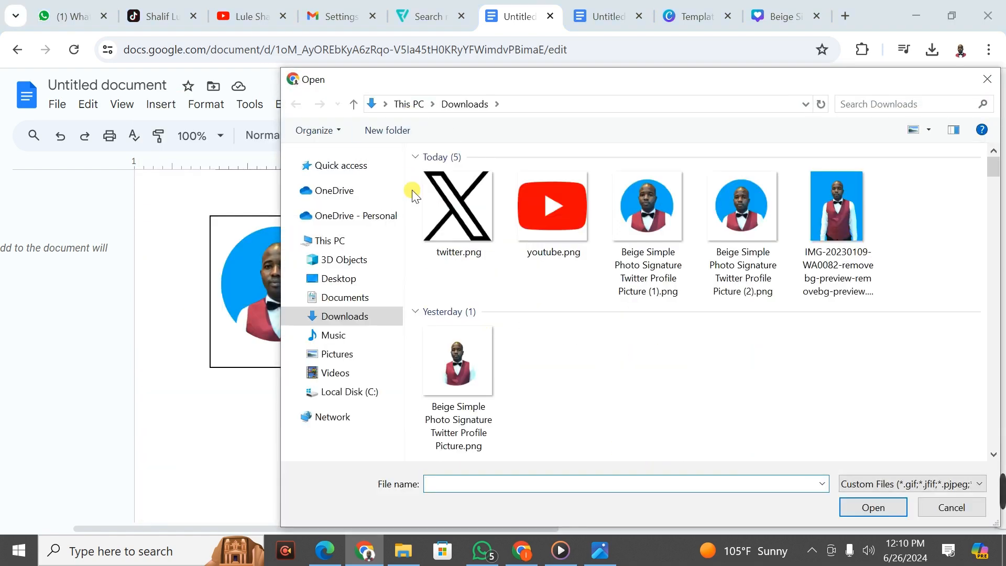
click(348, 283)
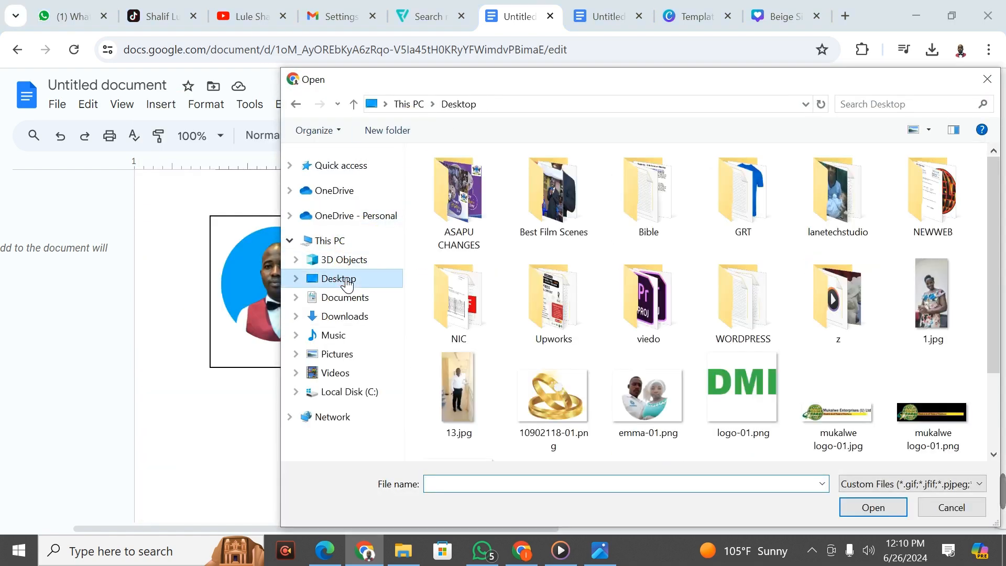
double_click(524, 296)
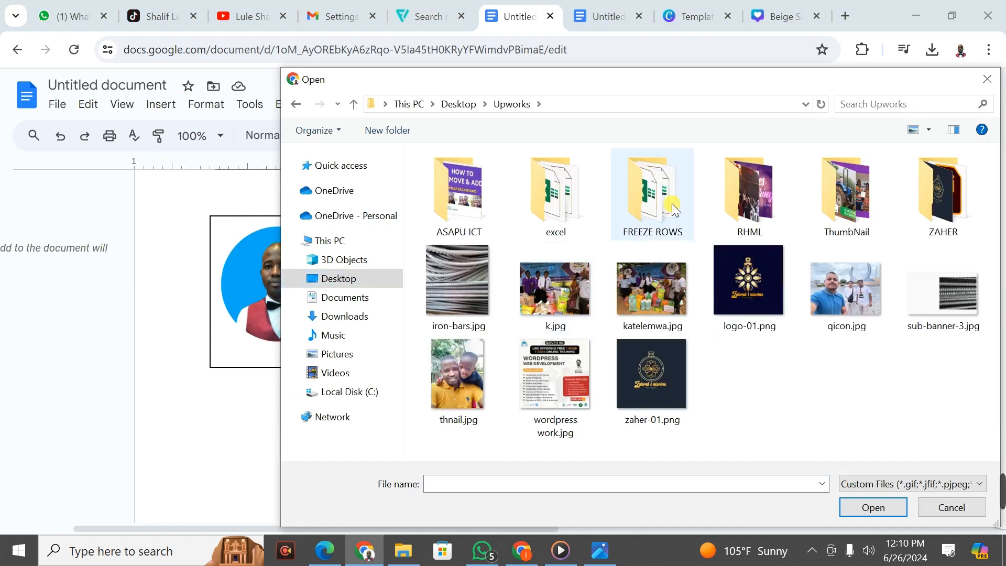
double_click(564, 199)
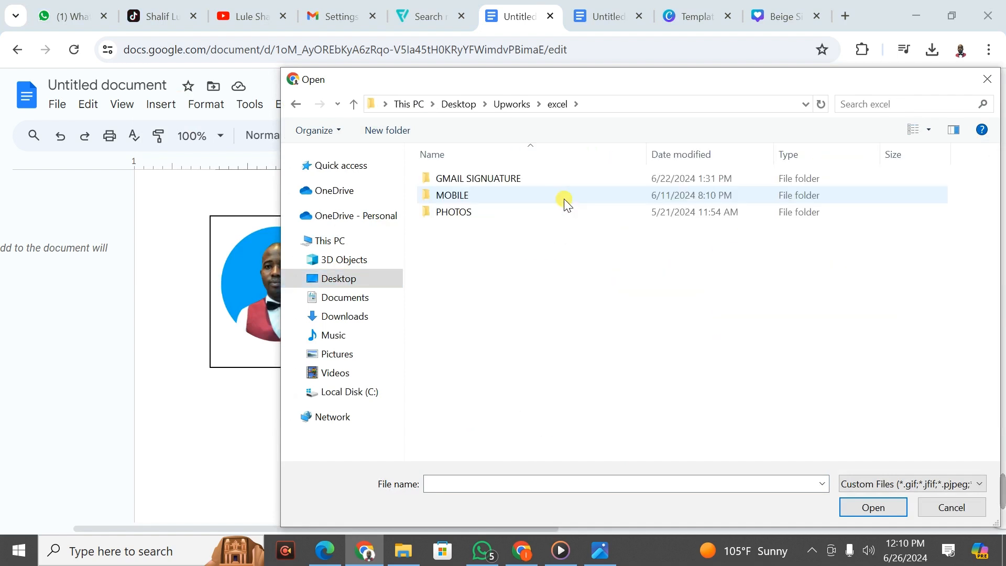
double_click(481, 179)
click(470, 183)
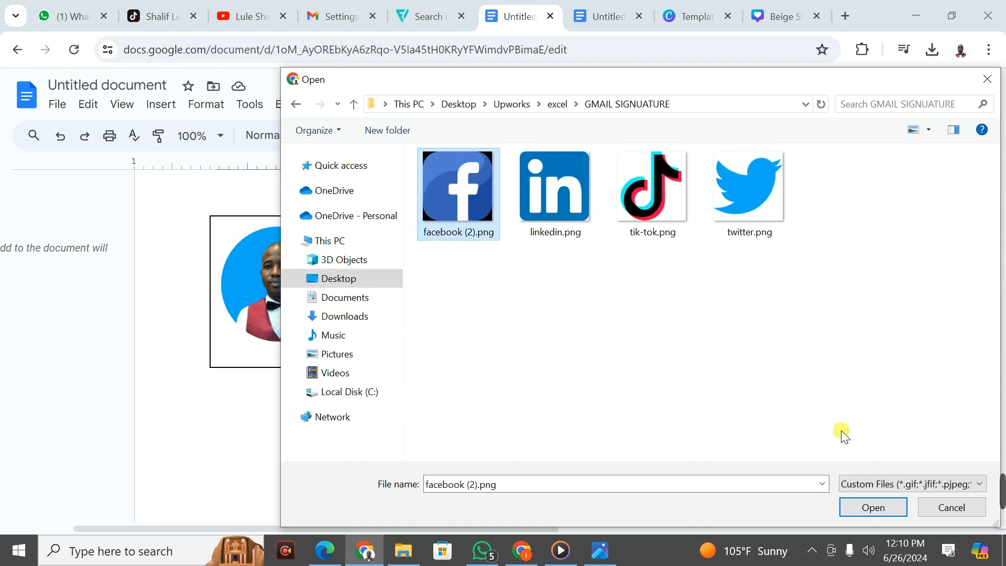
click(869, 507)
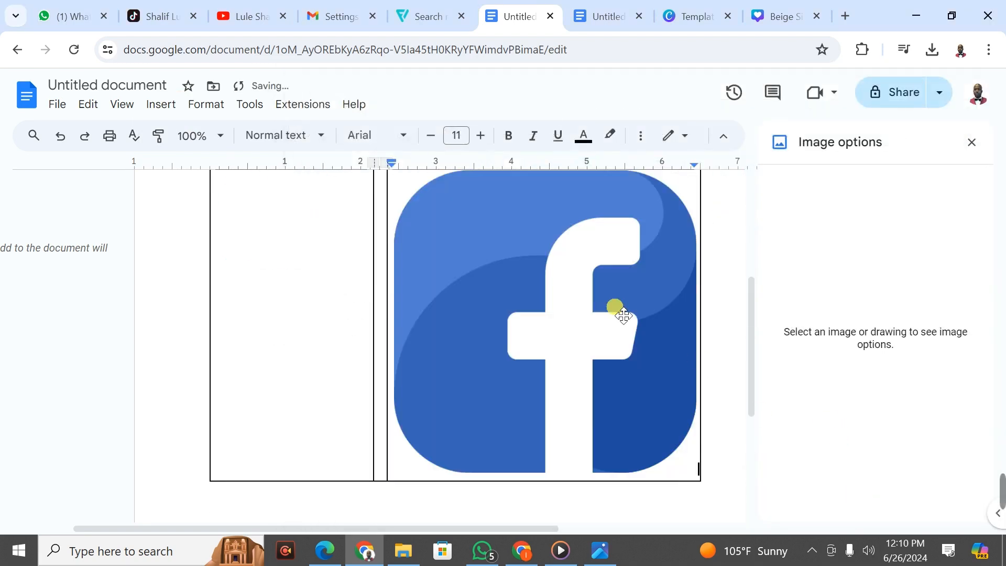
Step: Resize the Facebook logo to 0.3 in wide
click(614, 308)
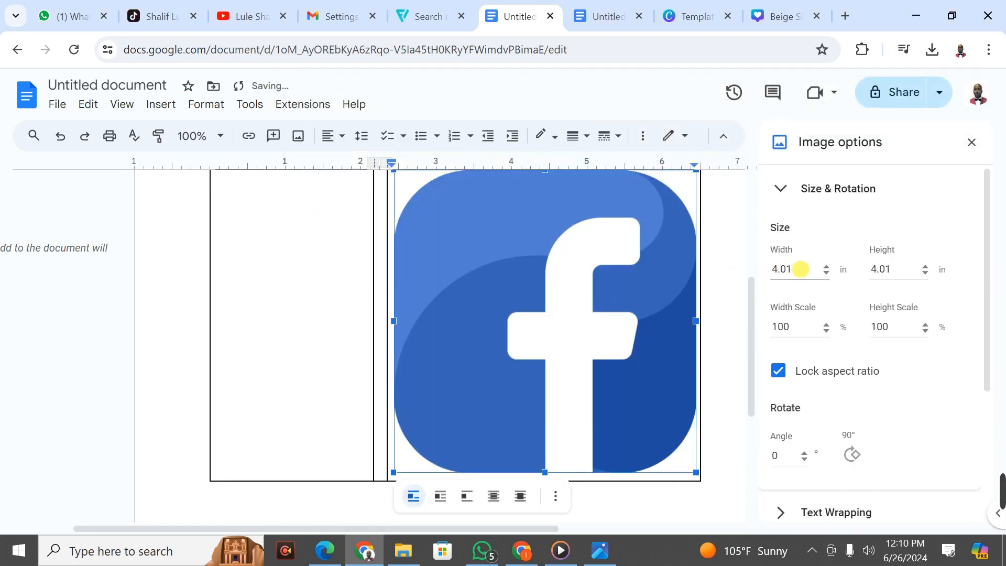
drag(802, 269, 739, 269)
text(0)
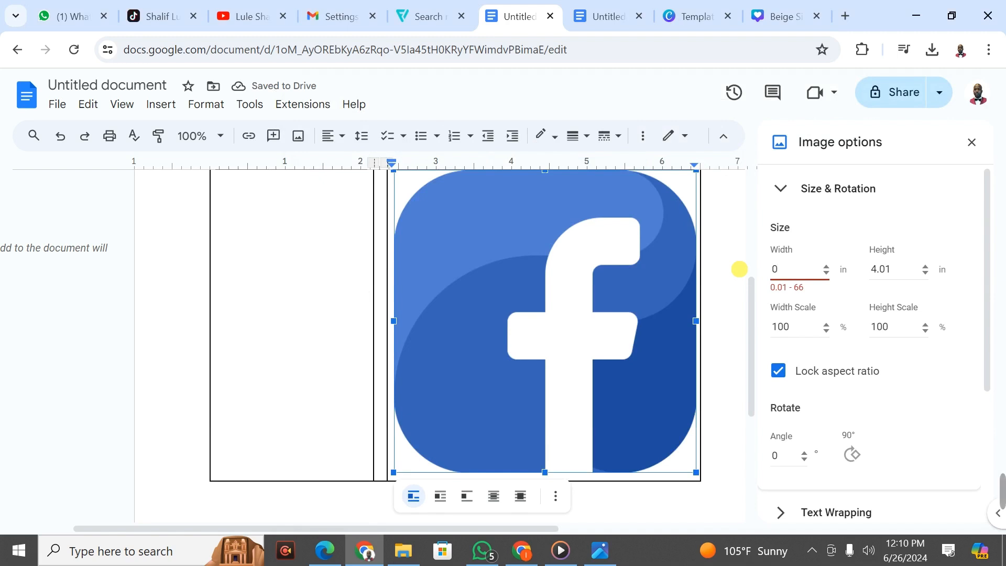
text(.3)
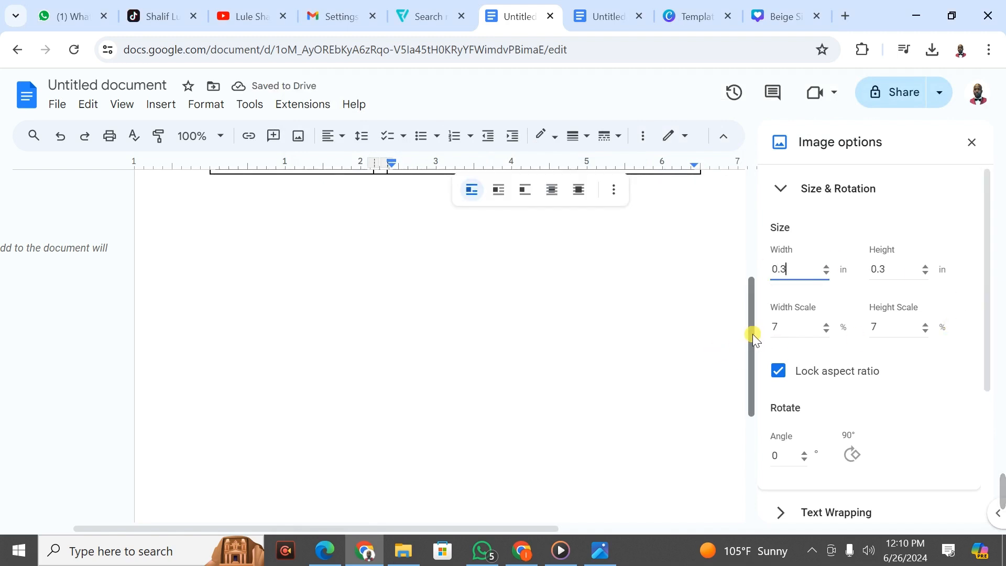
drag(752, 335, 752, 219)
click(667, 390)
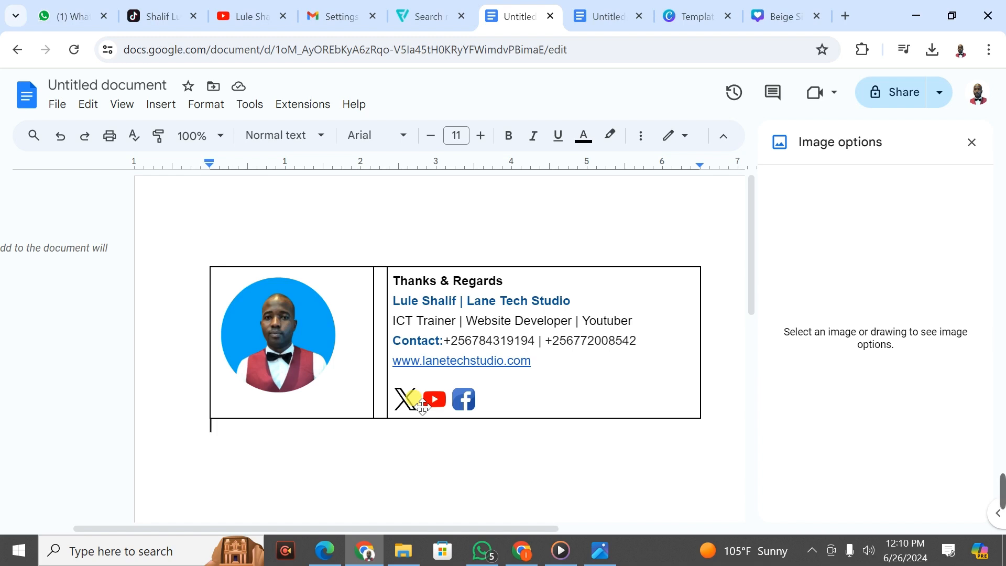
Step: Test the signature's YouTube link in Gmail, then return to the Google Docs signature document
click(520, 552)
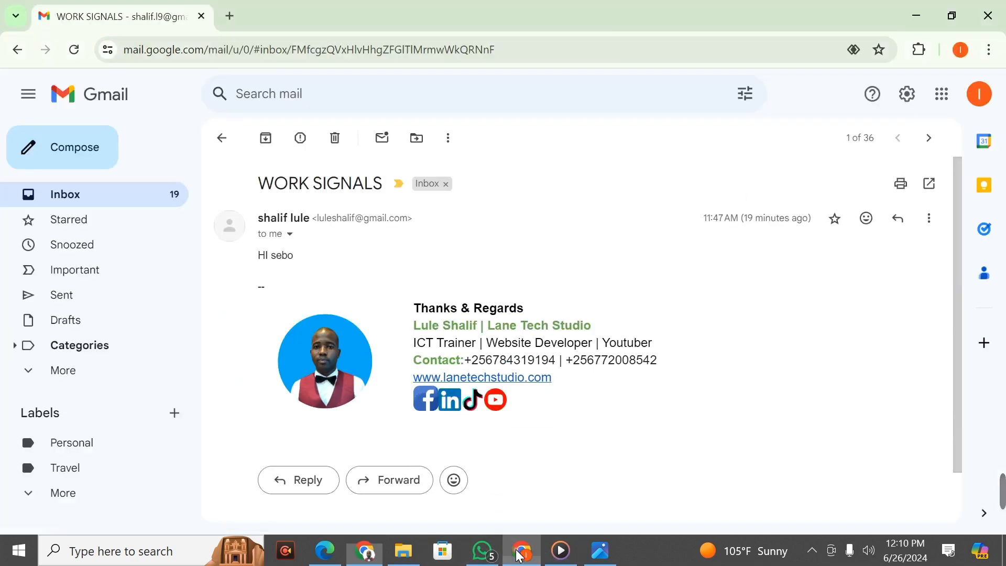
click(507, 404)
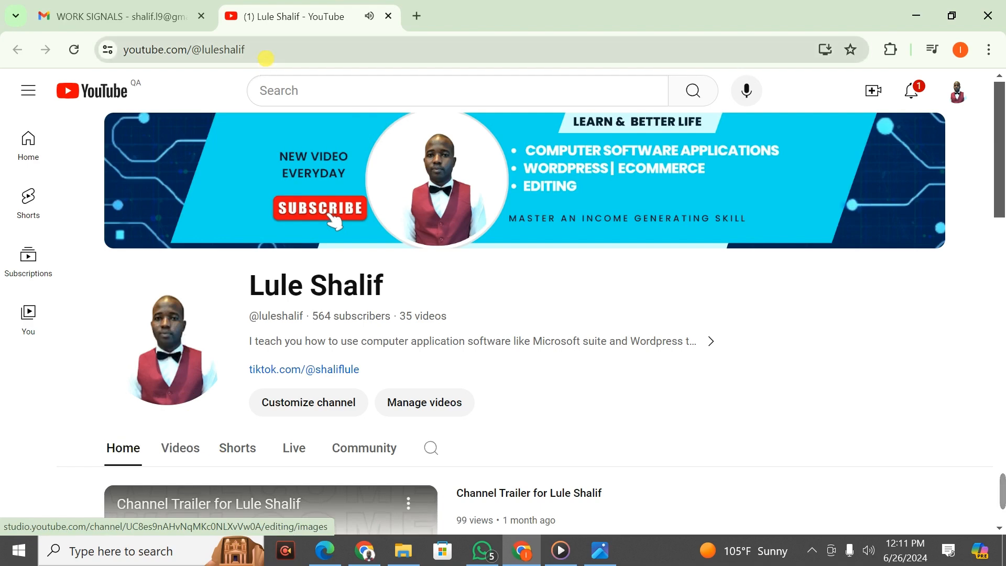
click(388, 16)
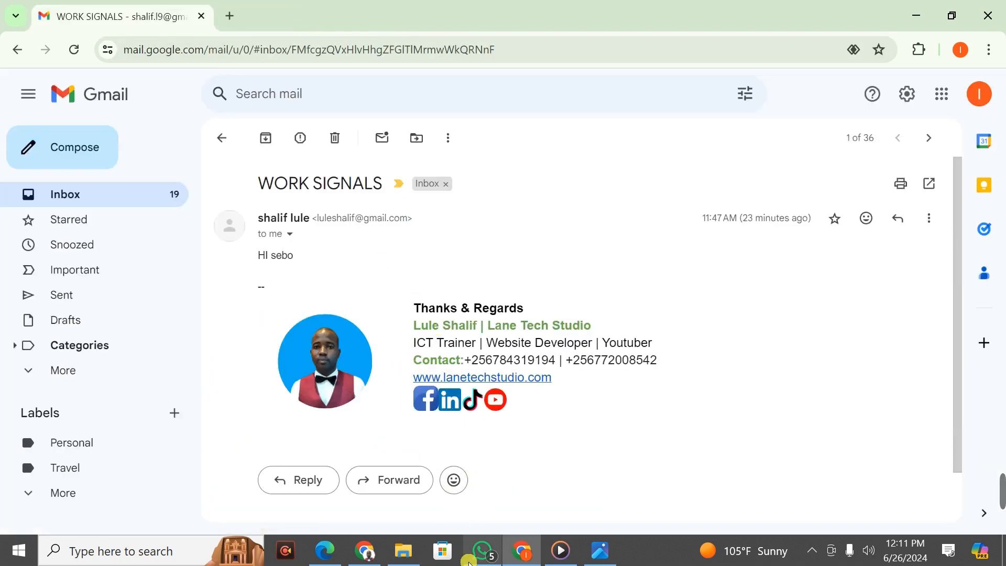
click(365, 551)
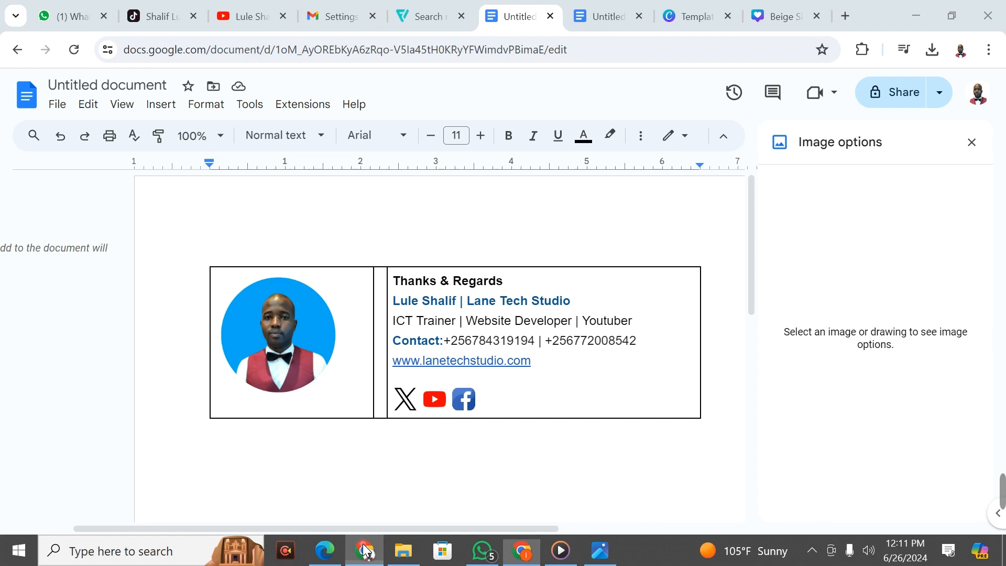
Step: Copy the YouTube channel address and link it to the YouTube icon in the signature table
click(440, 404)
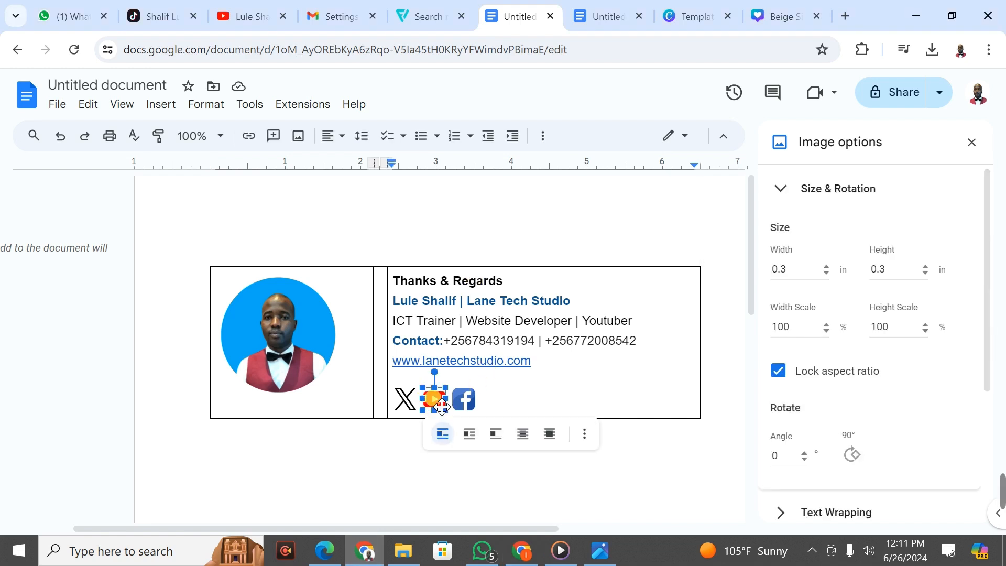
click(253, 137)
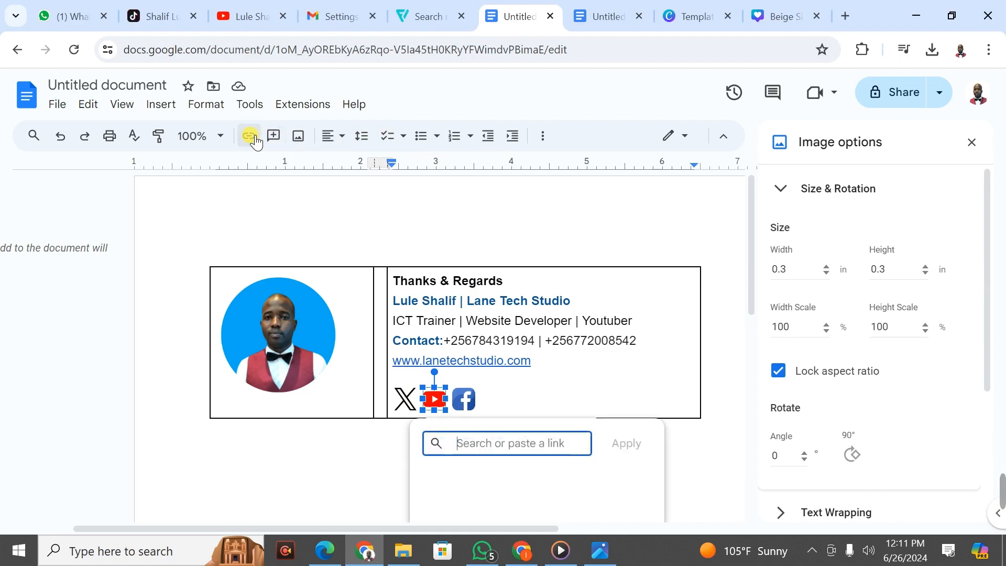
click(243, 9)
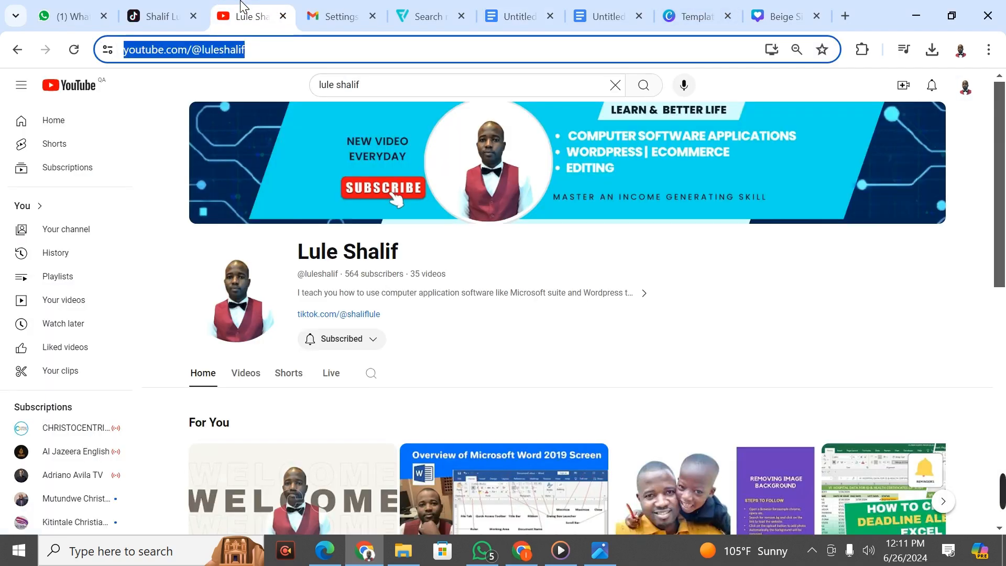
right_click(218, 48)
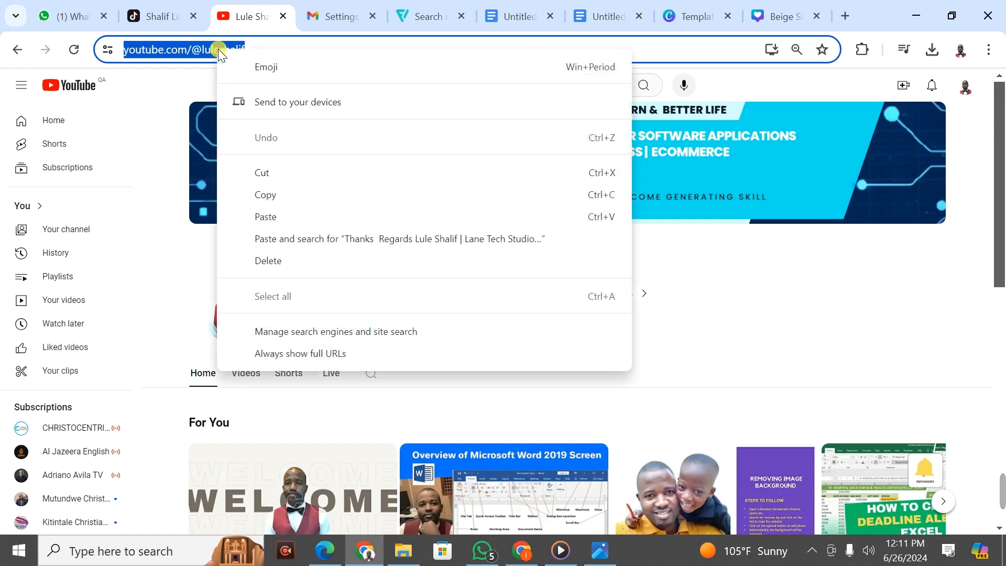
click(282, 197)
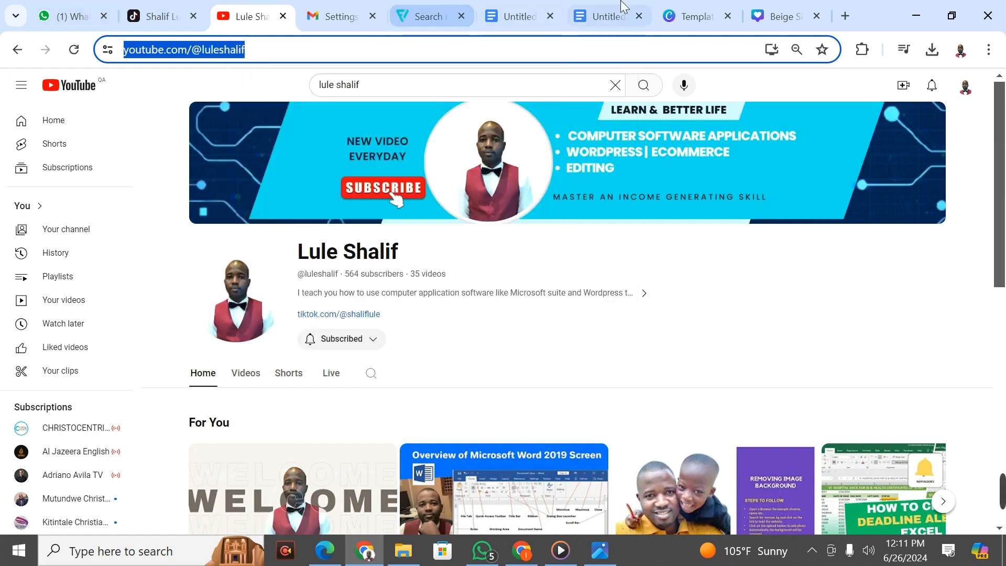
click(688, 7)
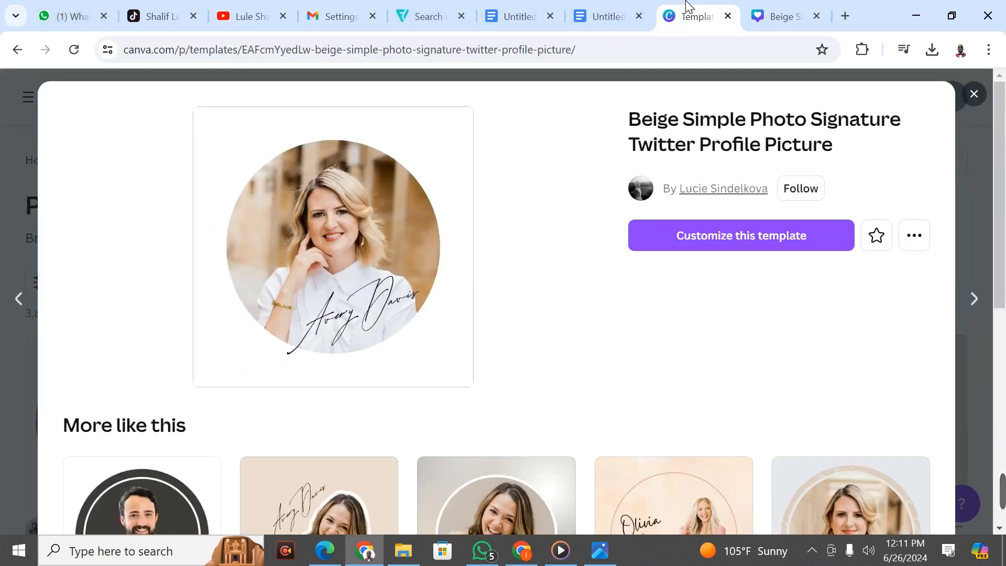
click(606, 8)
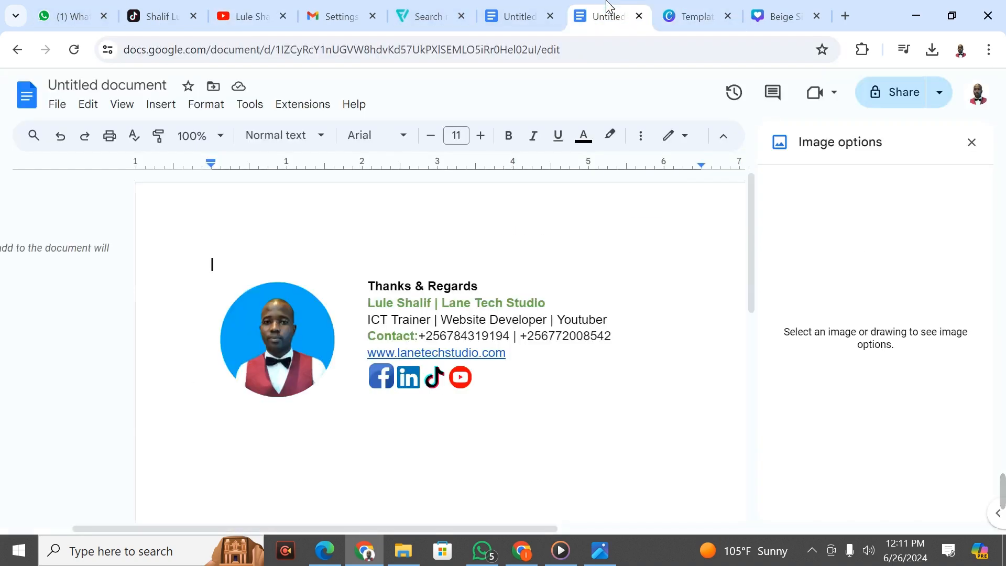
click(530, 6)
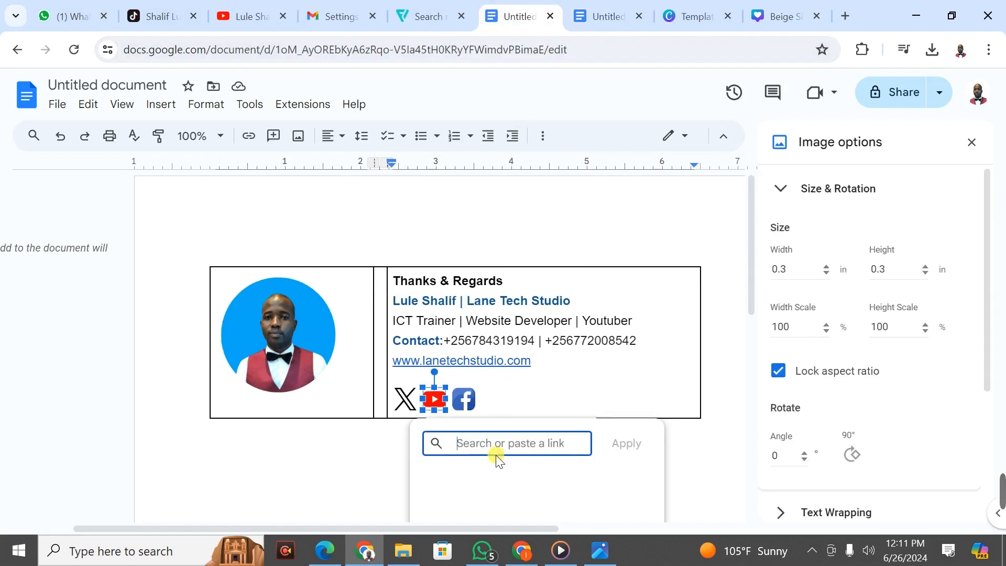
drag(486, 443, 564, 444)
click(468, 447)
key(ctrl+v)
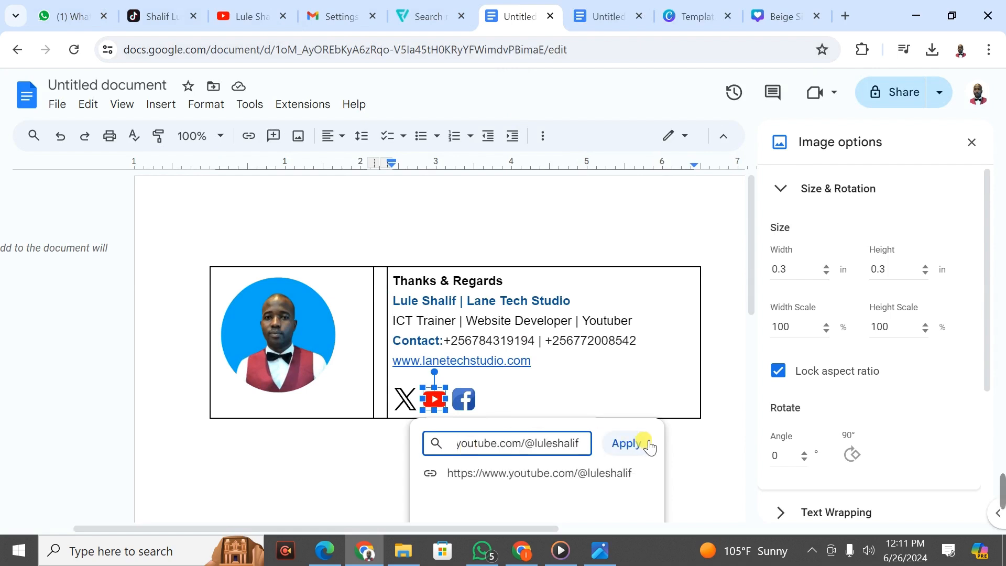
click(632, 444)
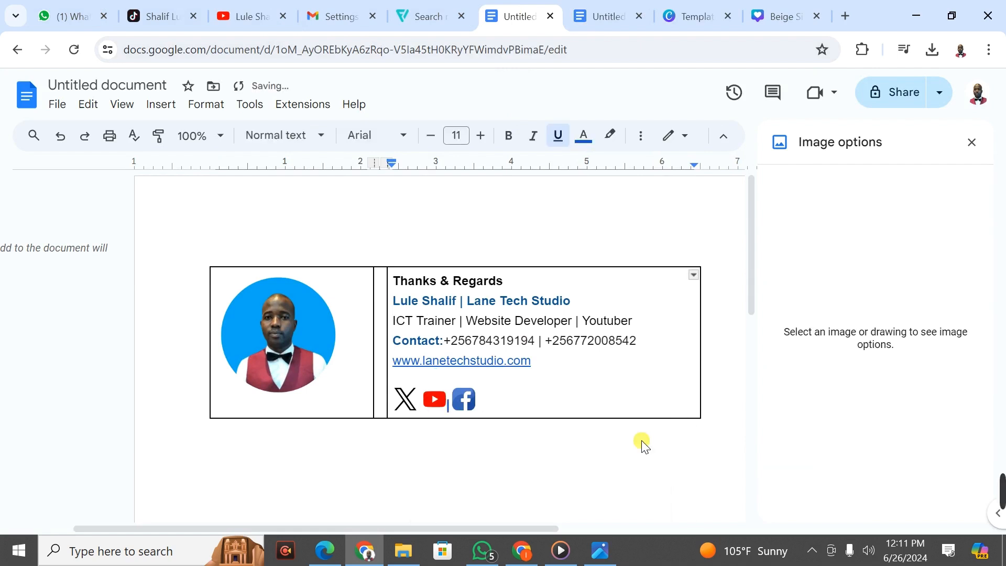
Step: Link the X and Facebook icons to the same YouTube channel address, then return to Gmail
click(416, 405)
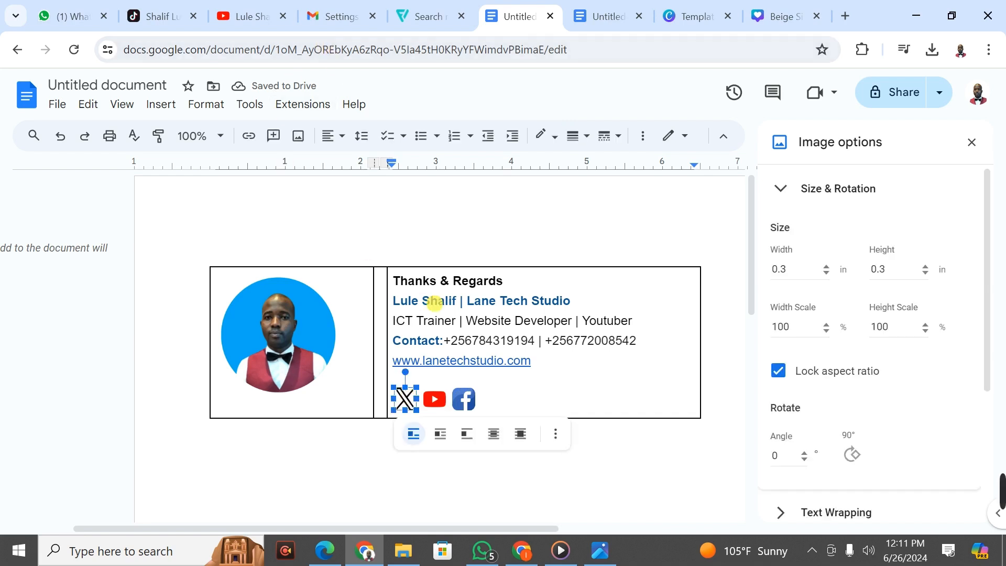
click(249, 135)
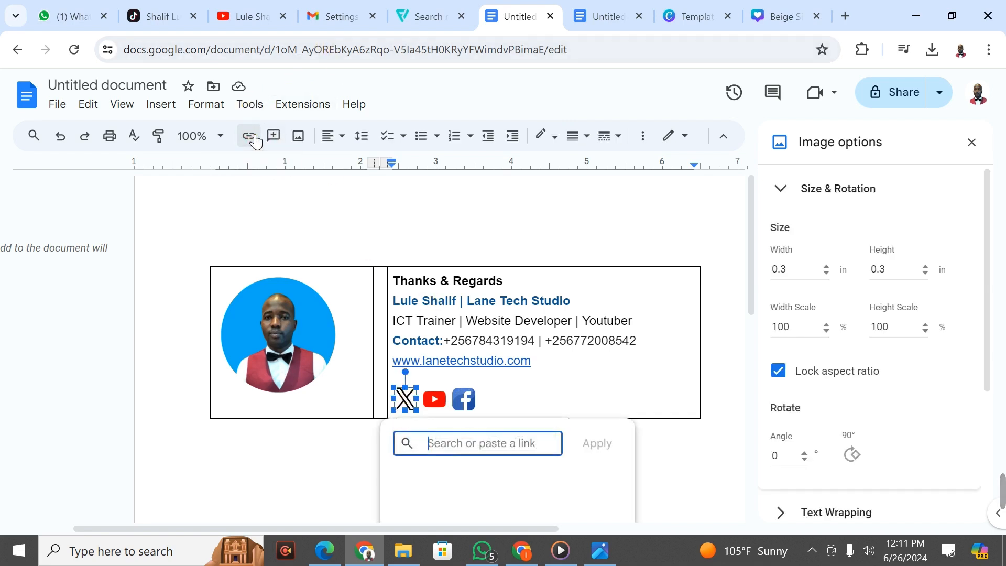
key(ctrl+v)
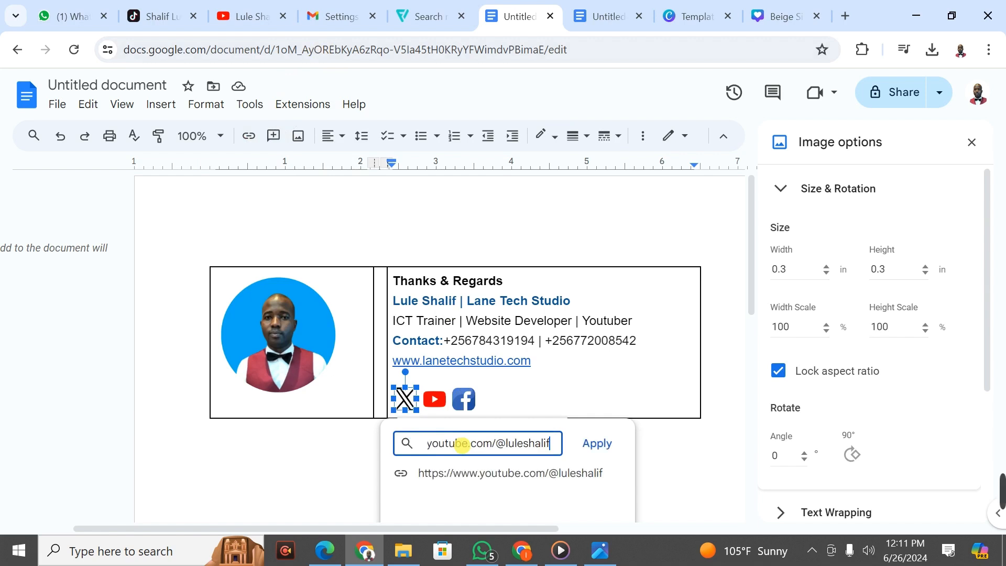
click(602, 445)
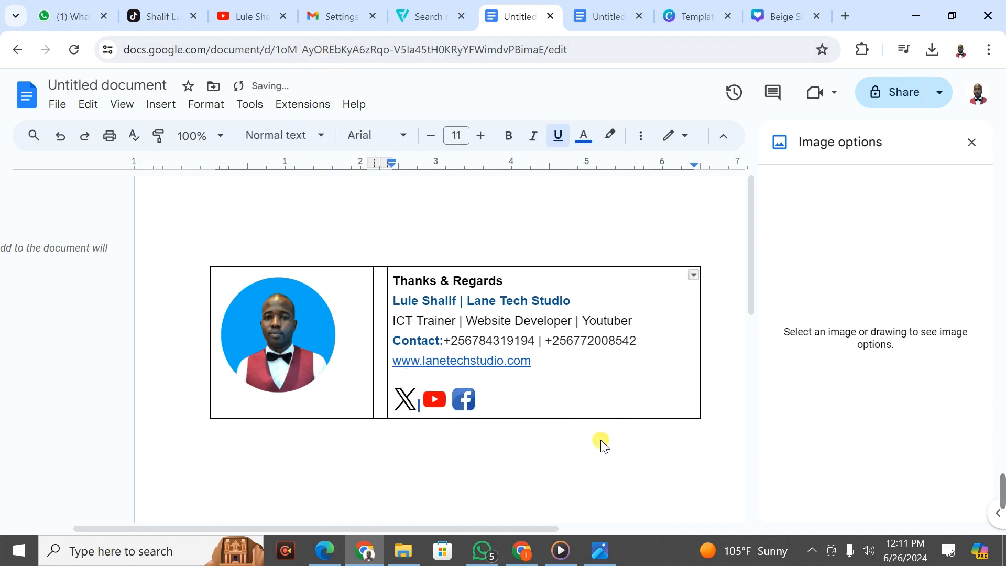
click(471, 407)
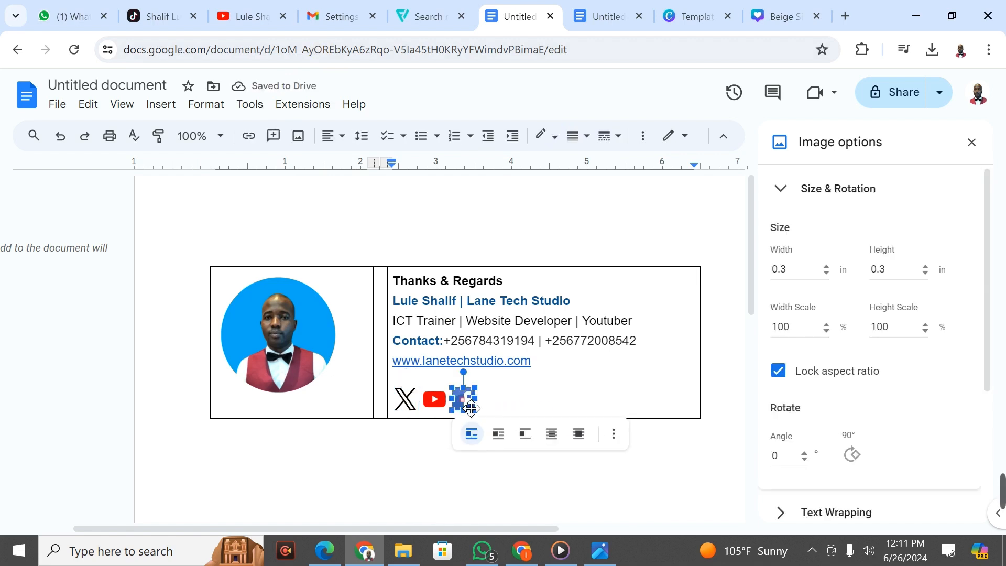
click(250, 137)
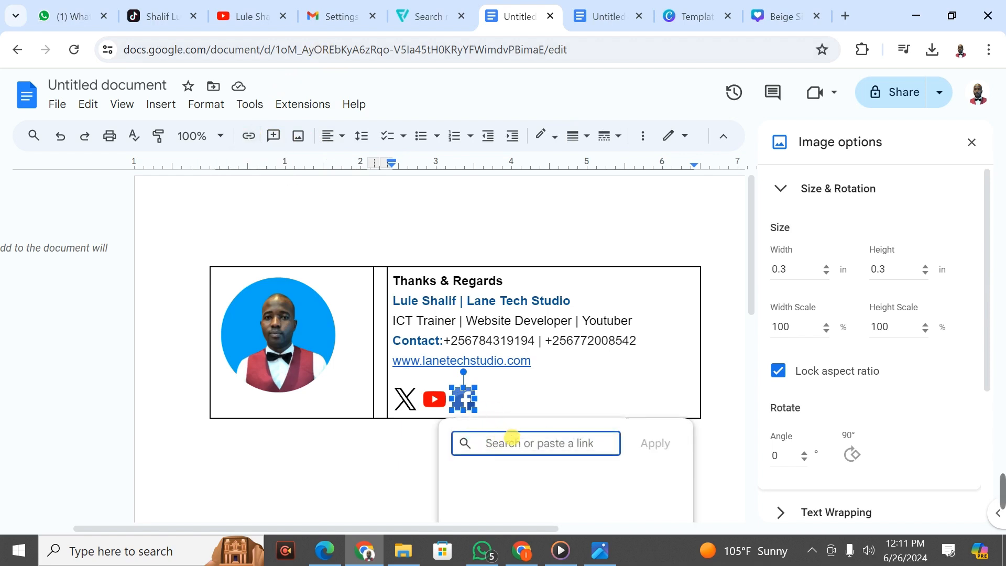
key(ctrl+v)
click(657, 443)
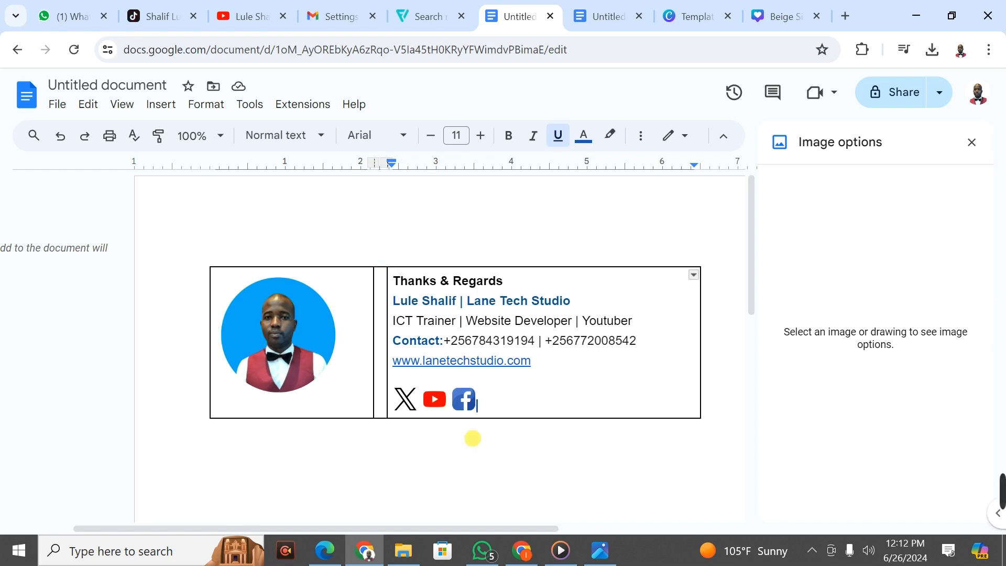
click(521, 550)
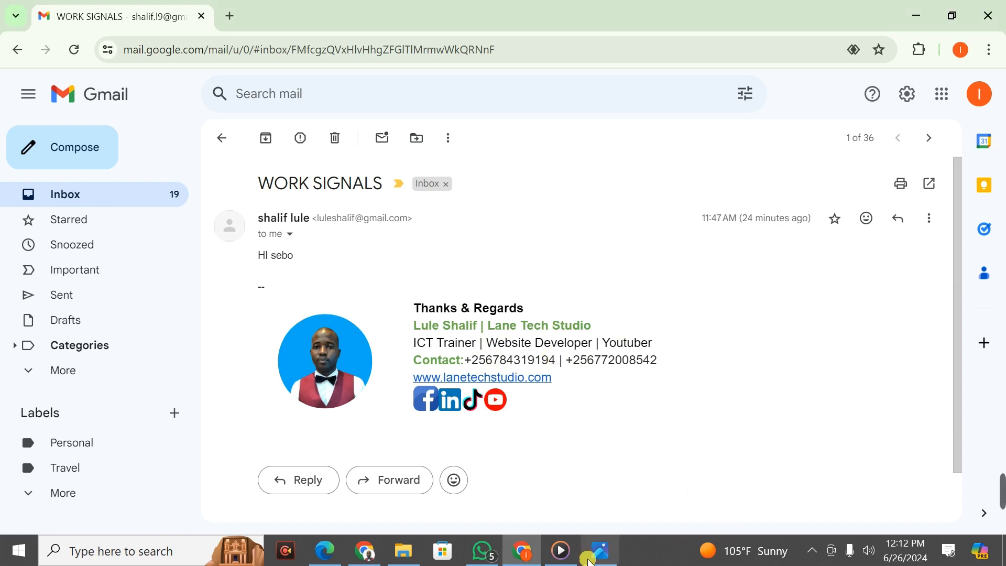
Step: Switch from the Gmail message back to the Google Docs signature table
mouse_move(502, 552)
click(365, 551)
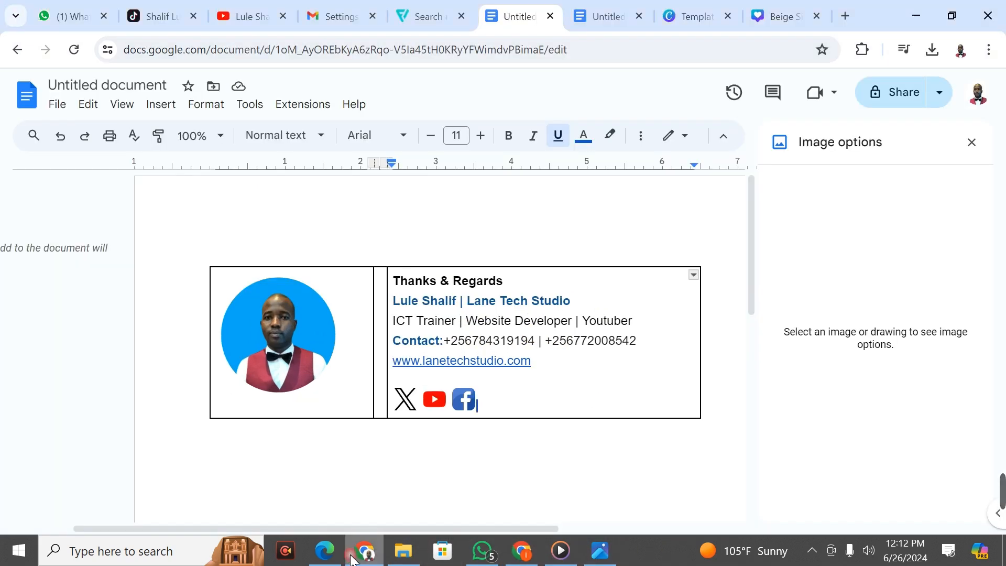
Step: Select all the signature table's outer and inner cell borders
click(386, 268)
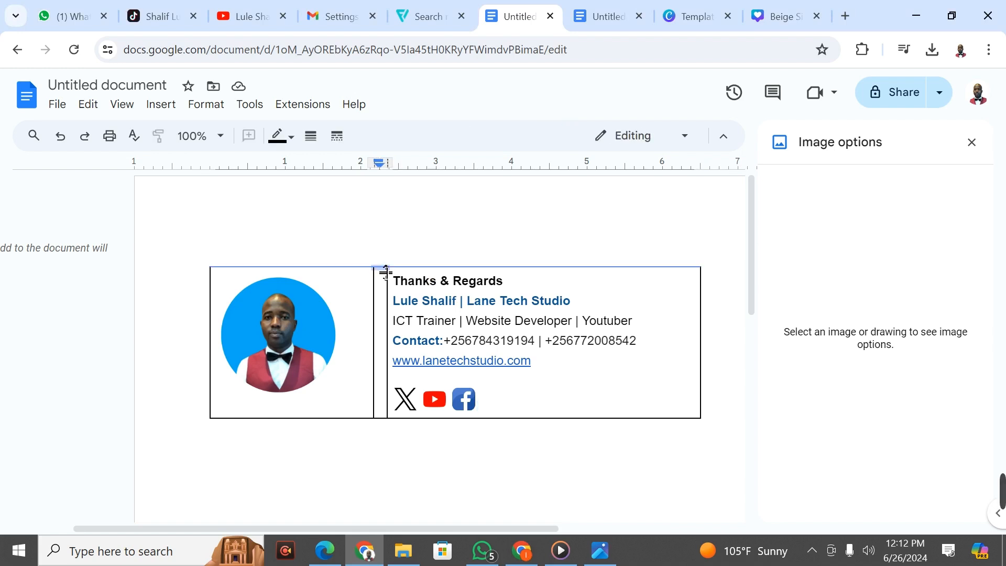
click(386, 270)
click(385, 270)
click(384, 269)
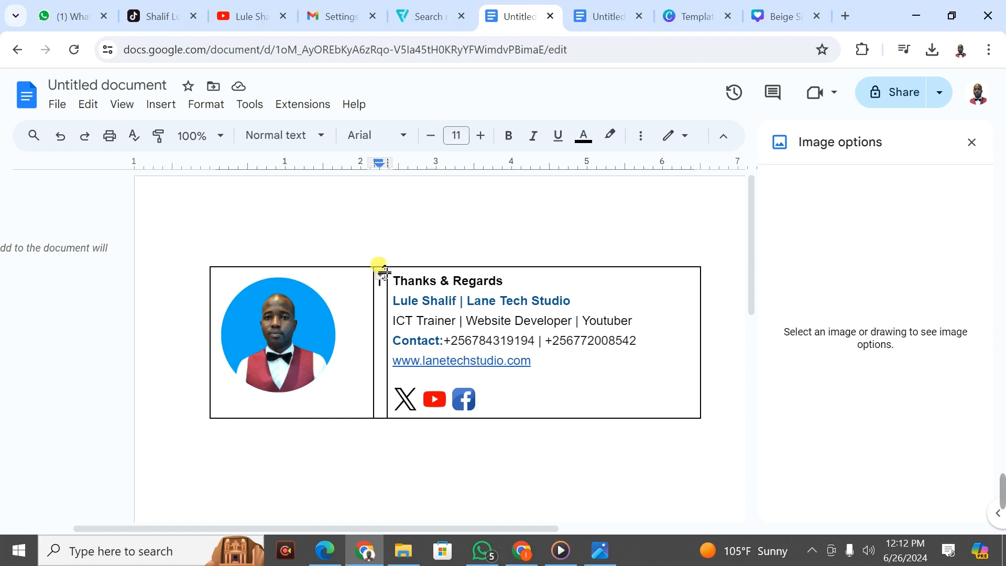
click(384, 270)
click(455, 272)
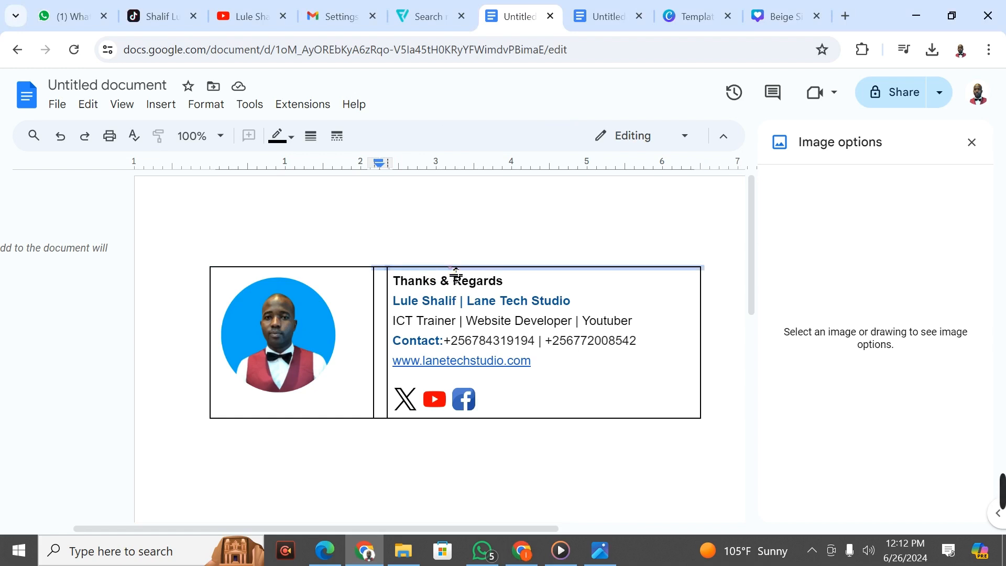
ctrl+click(347, 269)
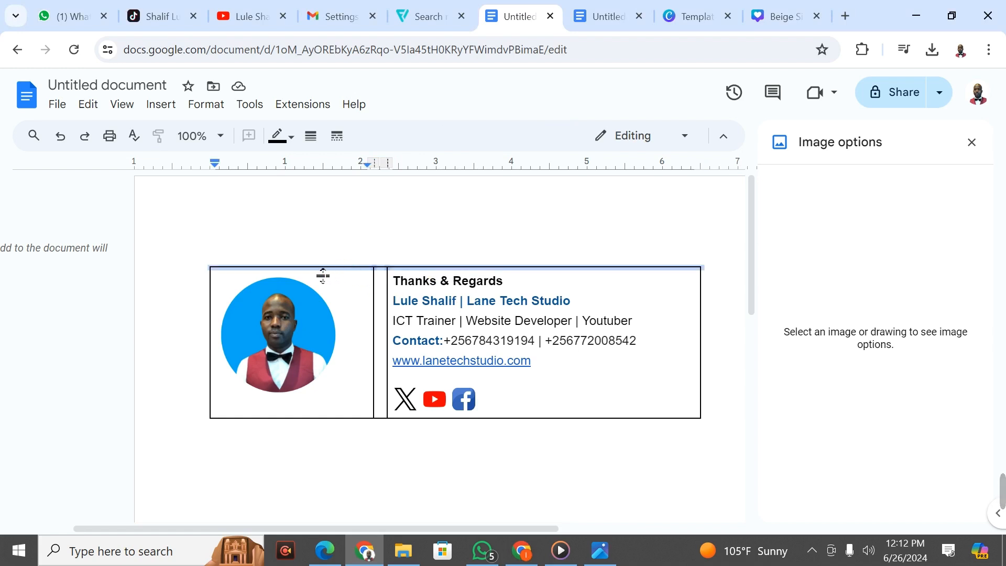
ctrl+click(211, 300)
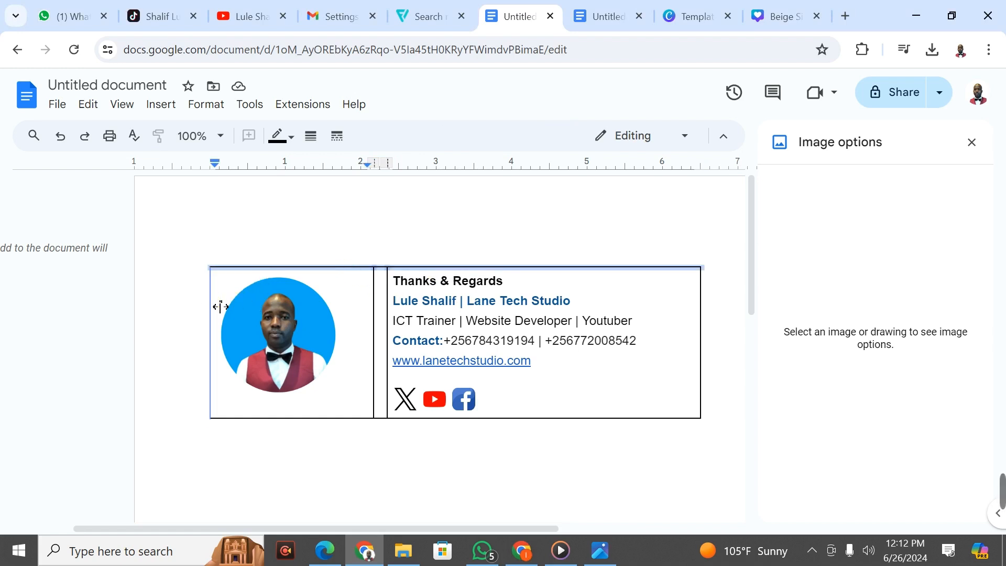
ctrl+click(276, 419)
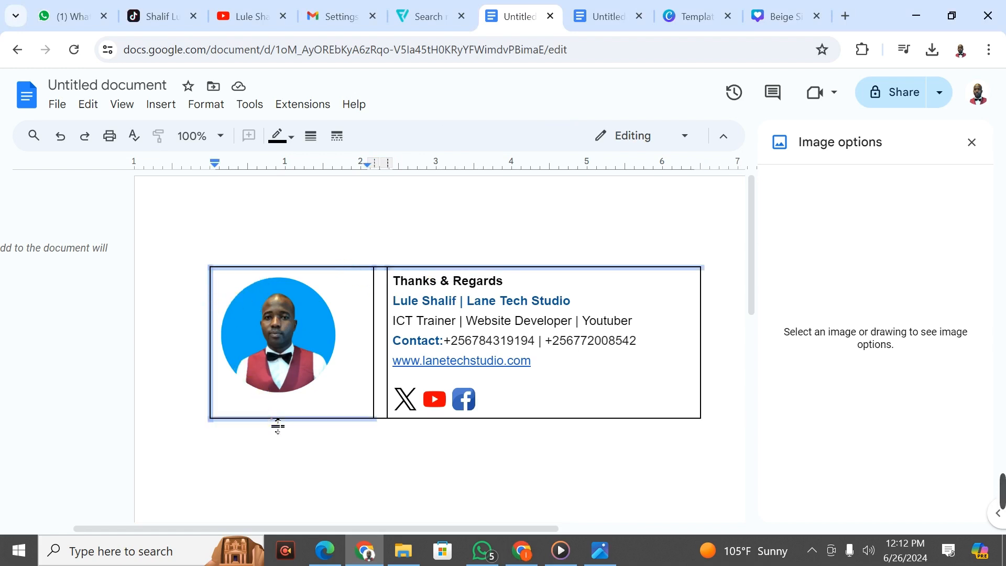
ctrl+click(379, 369)
ctrl+click(388, 359)
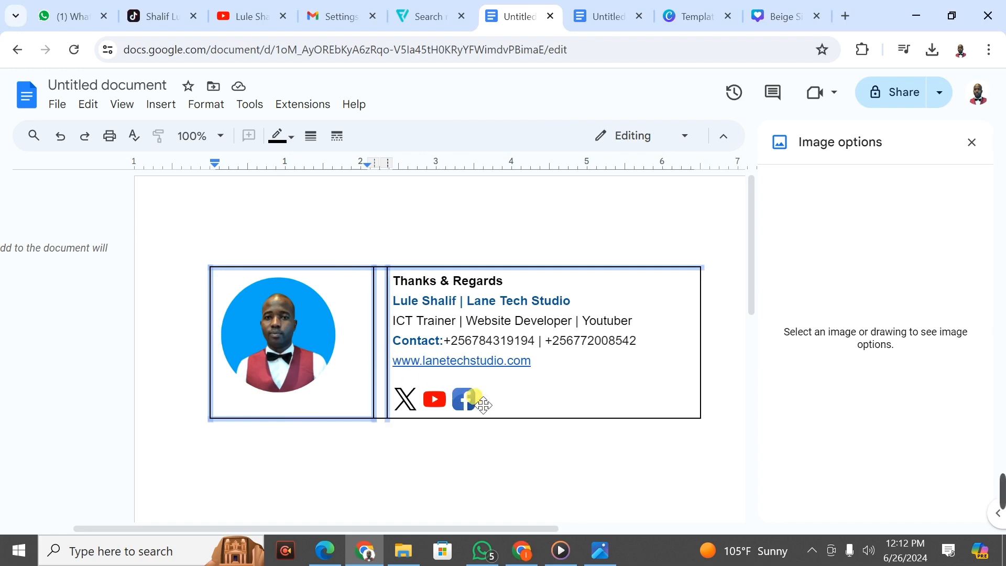
ctrl+click(526, 420)
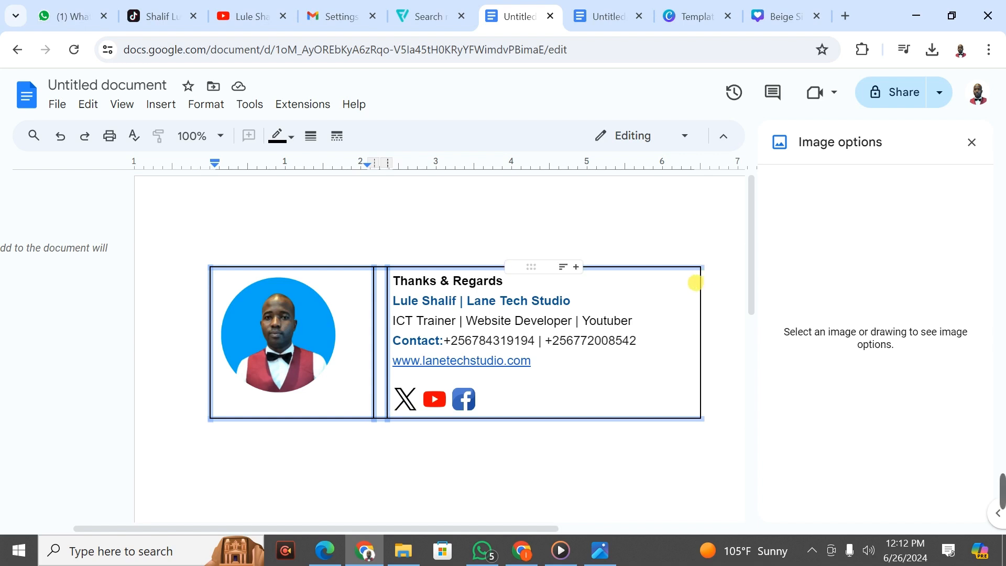
ctrl+click(704, 289)
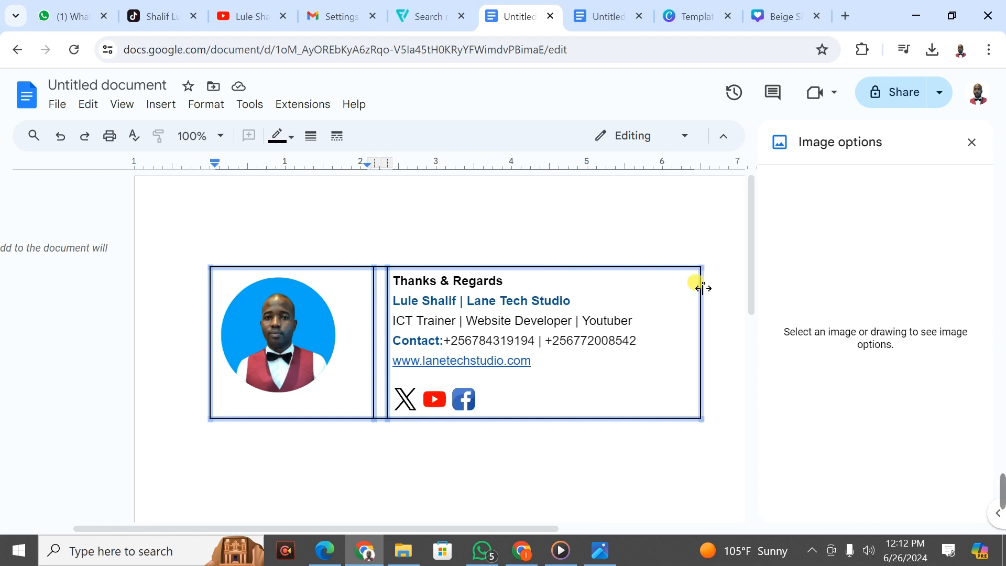
Step: Set the table border width to 0 pt so the table appears borderless
click(311, 137)
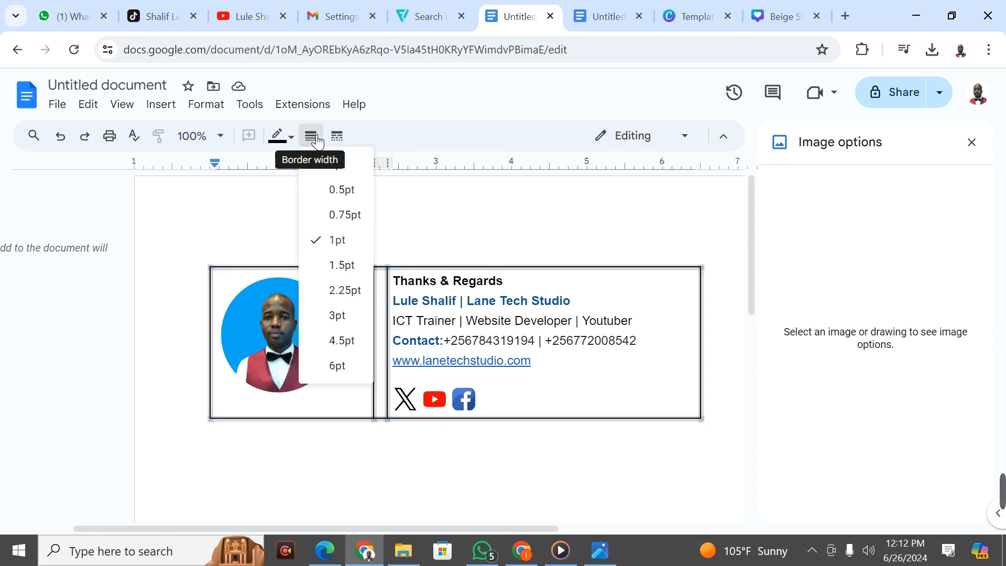
click(359, 165)
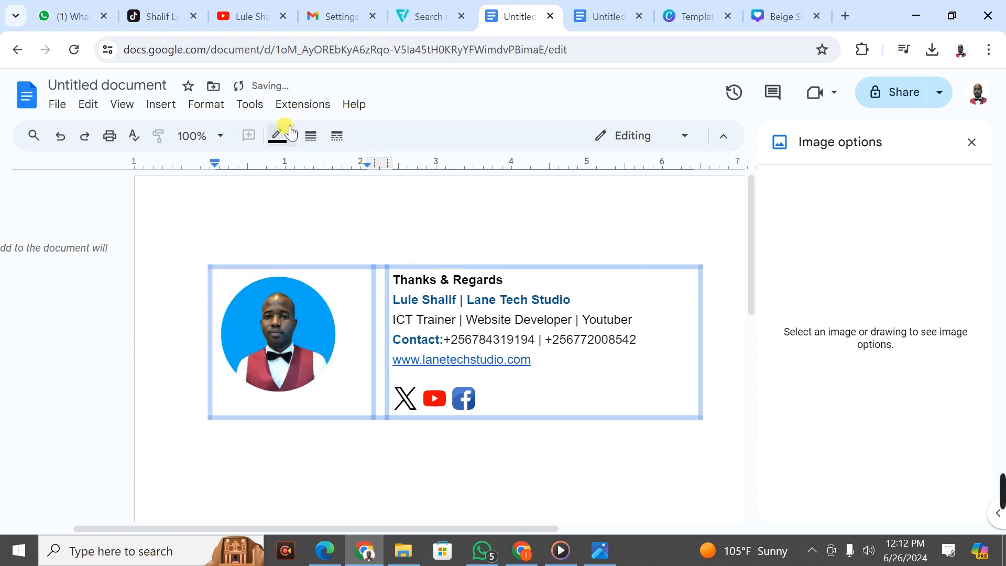
click(314, 137)
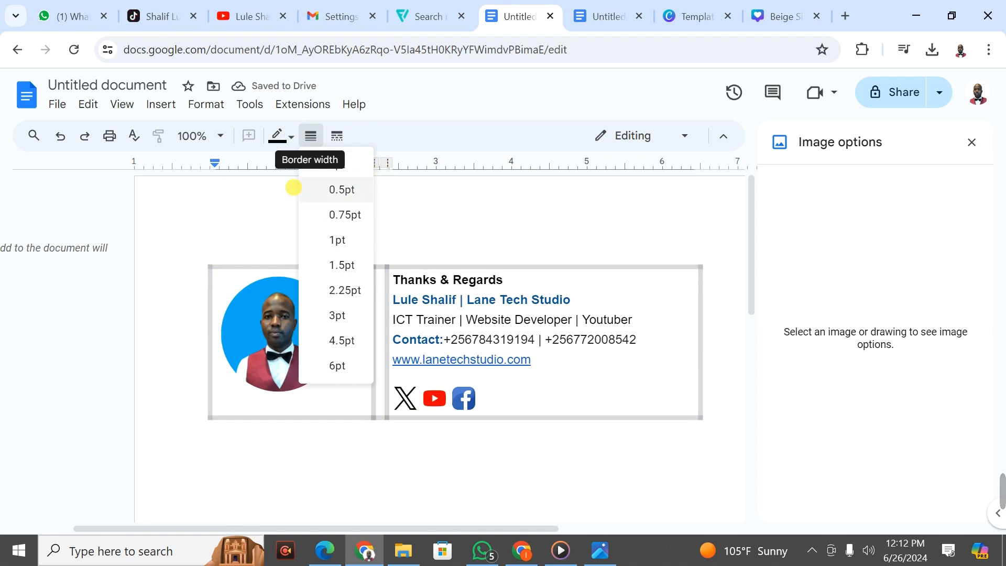
click(358, 170)
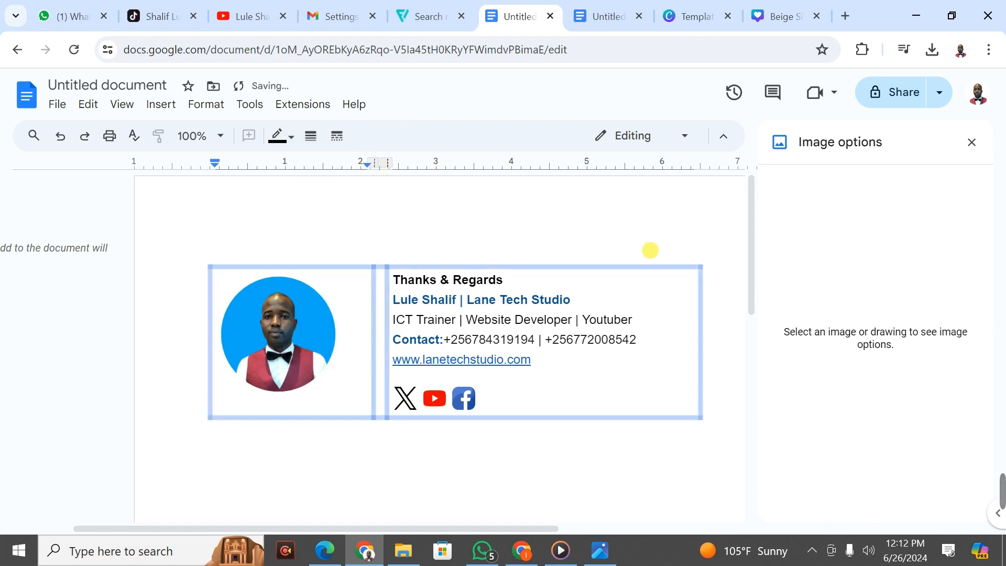
click(649, 251)
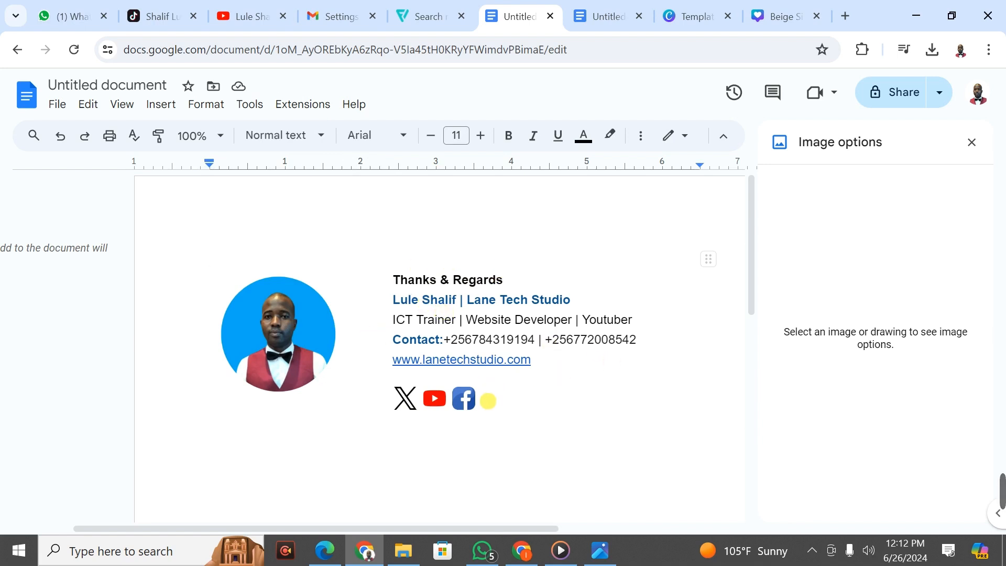
Step: Select the entire signature table and copy it
click(486, 399)
drag(485, 400, 265, 302)
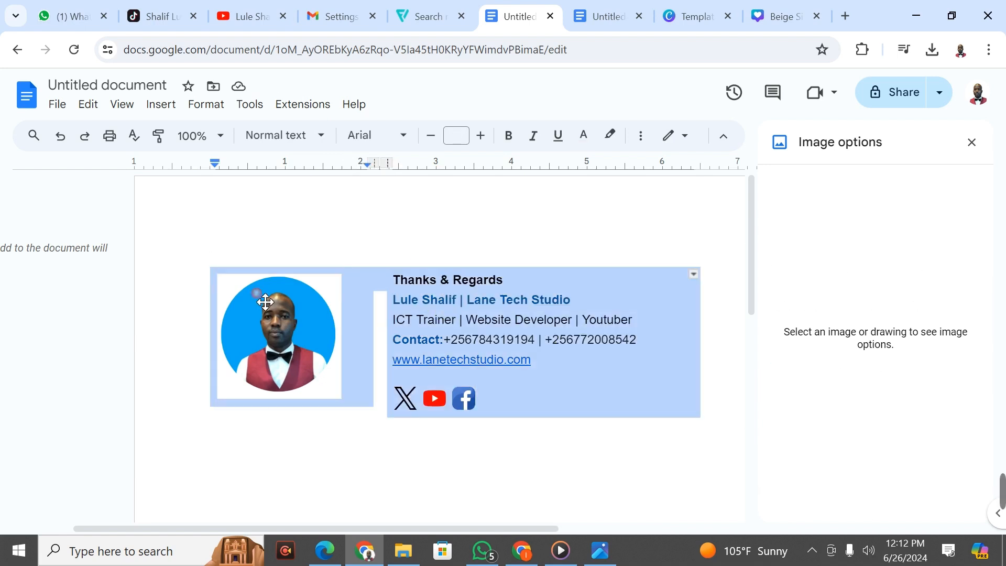
right_click(265, 301)
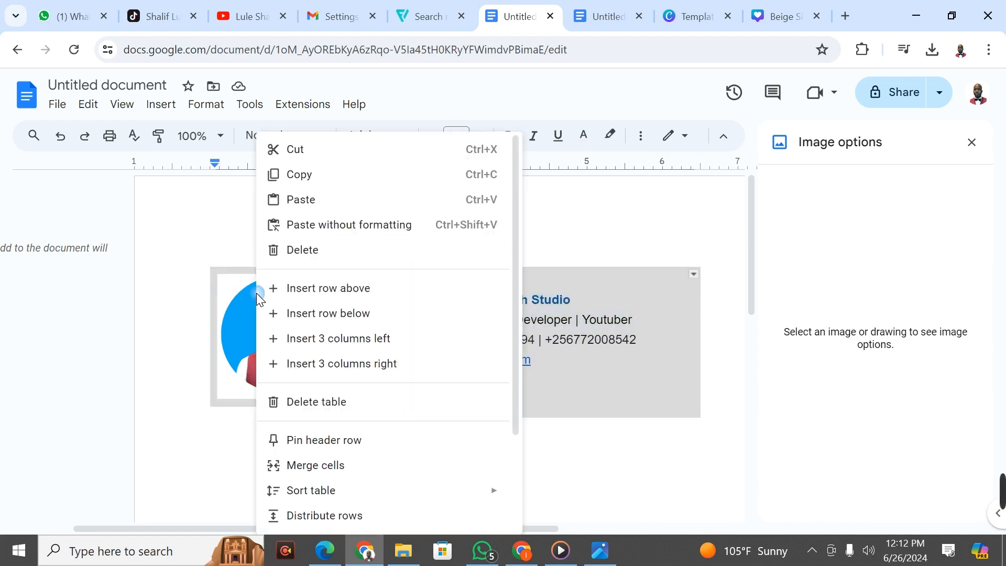
click(330, 174)
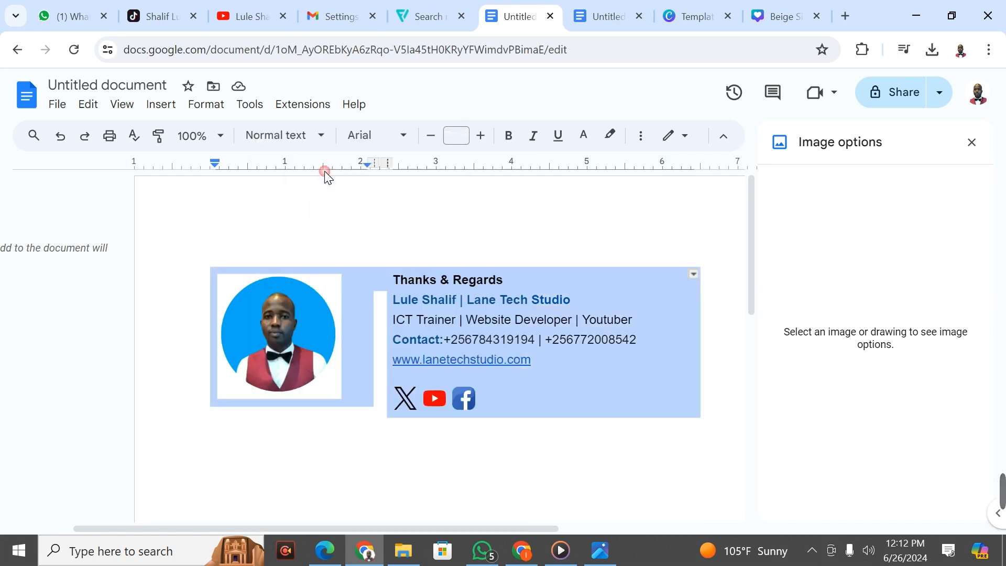
Step: Paste the copied signature table into Gmail's signature editor
click(326, 7)
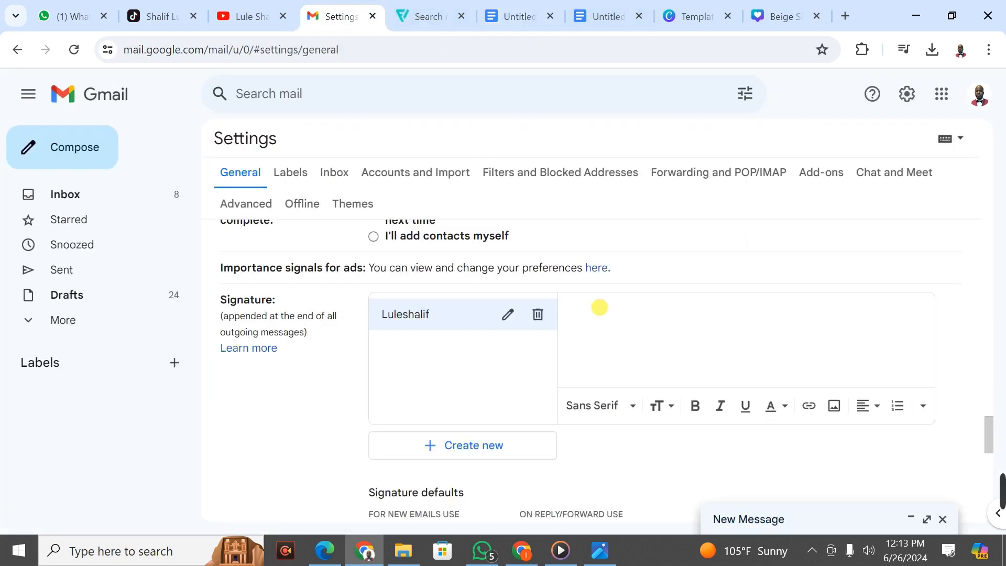
click(600, 308)
key(ctrl+v)
Step: Save the Gmail settings with the new pasted signature
scroll(922, 356, up, 1)
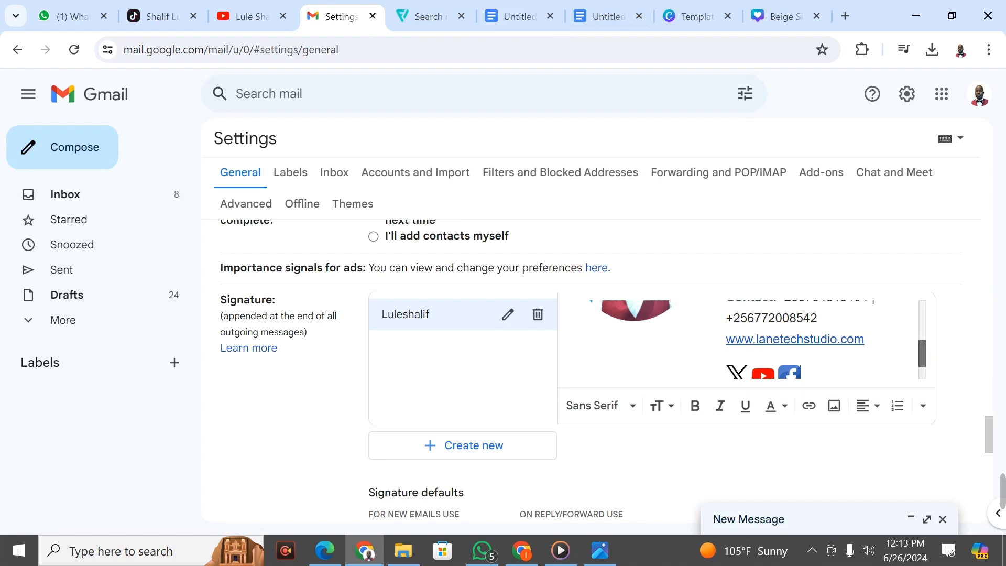
scroll(742, 340, up, 3)
scroll(741, 339, down, 1)
scroll(742, 340, down, 2)
scroll(742, 340, up, 2)
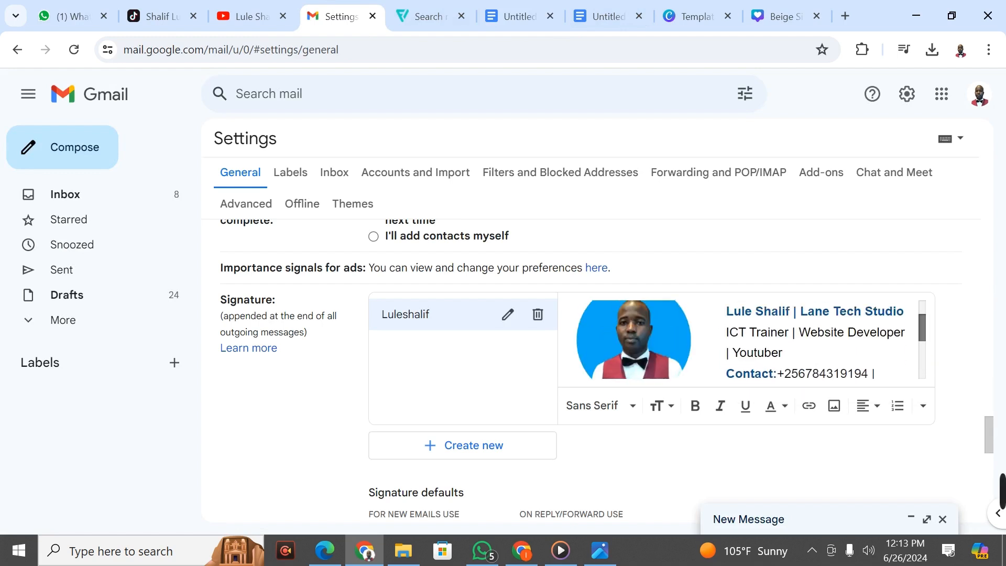
scroll(741, 339, up, 1)
scroll(741, 339, down, 3)
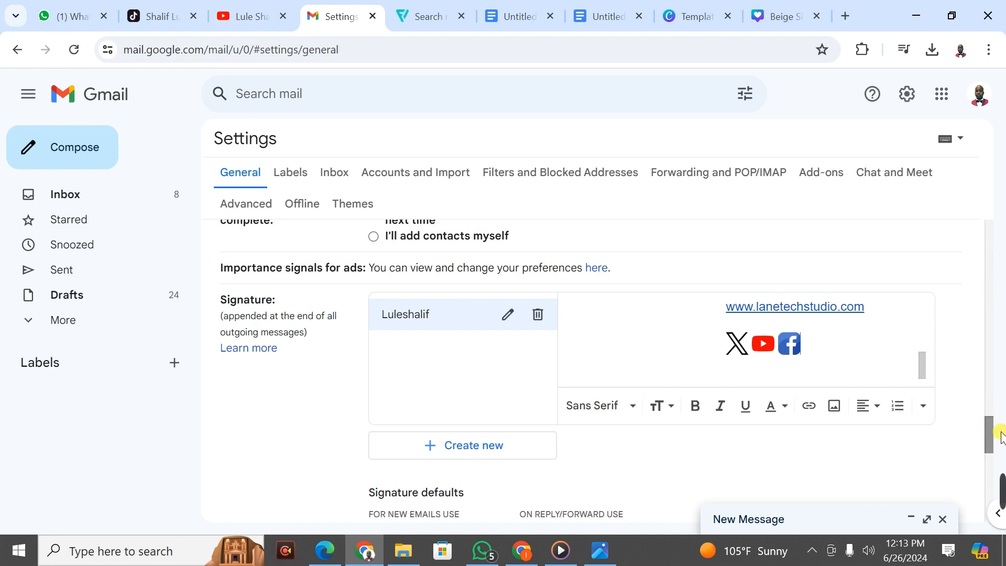
mouse_move(989, 436)
mouse_down()
mouse_move(989, 524)
mouse_move(989, 503)
mouse_up()
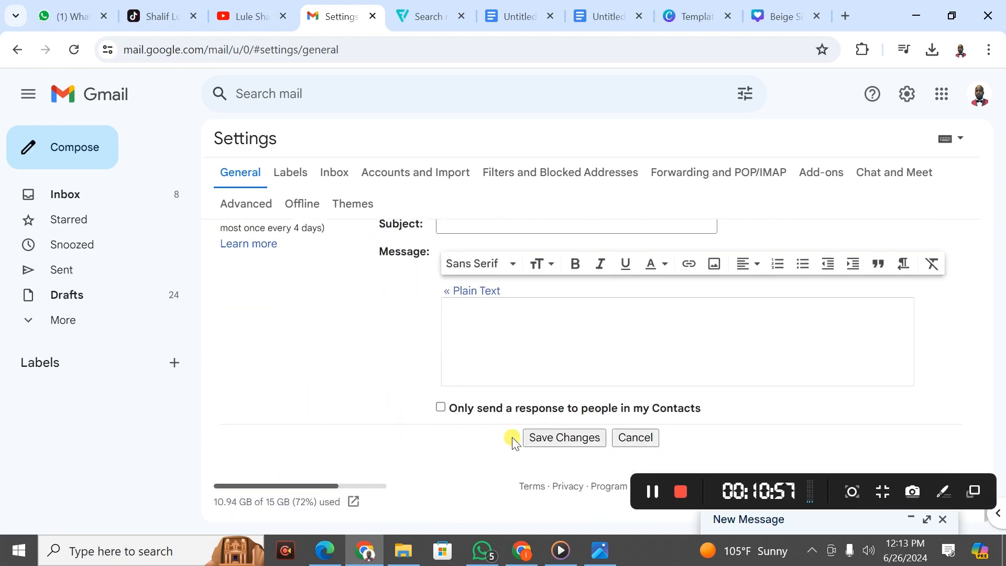
click(557, 441)
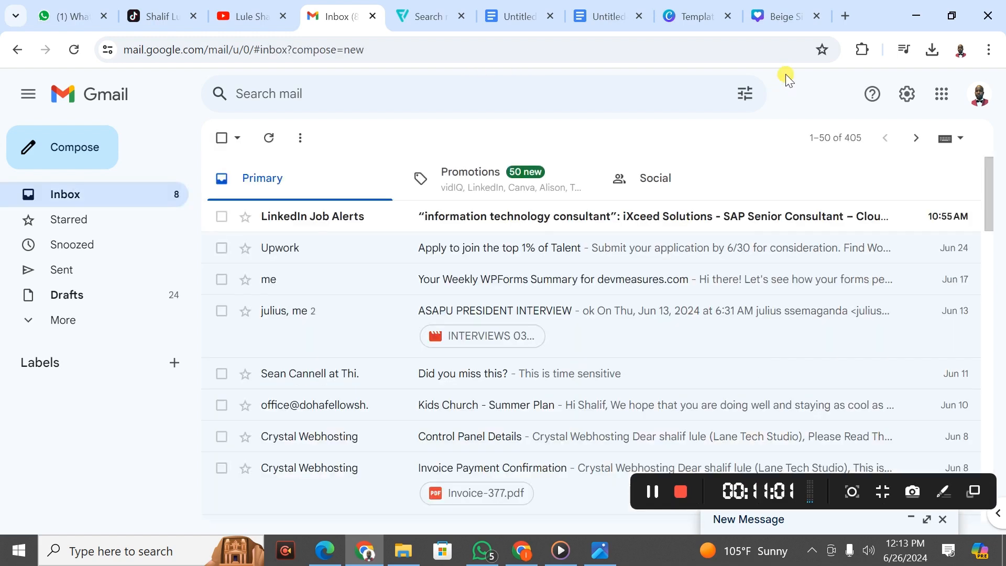
Step: Close the test message and reopen All settings, scrolled down to Signature defaults
click(75, 149)
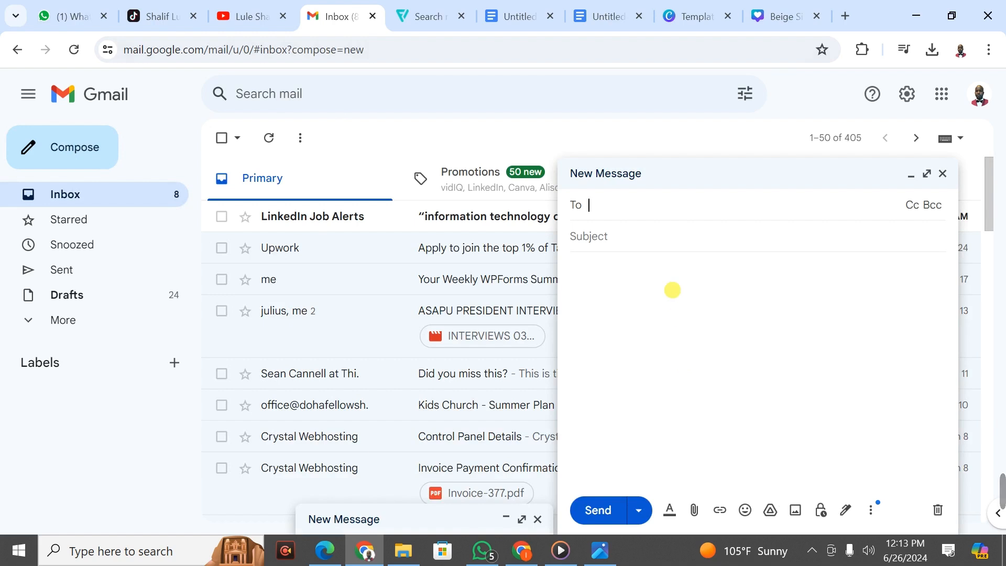
click(944, 173)
click(920, 93)
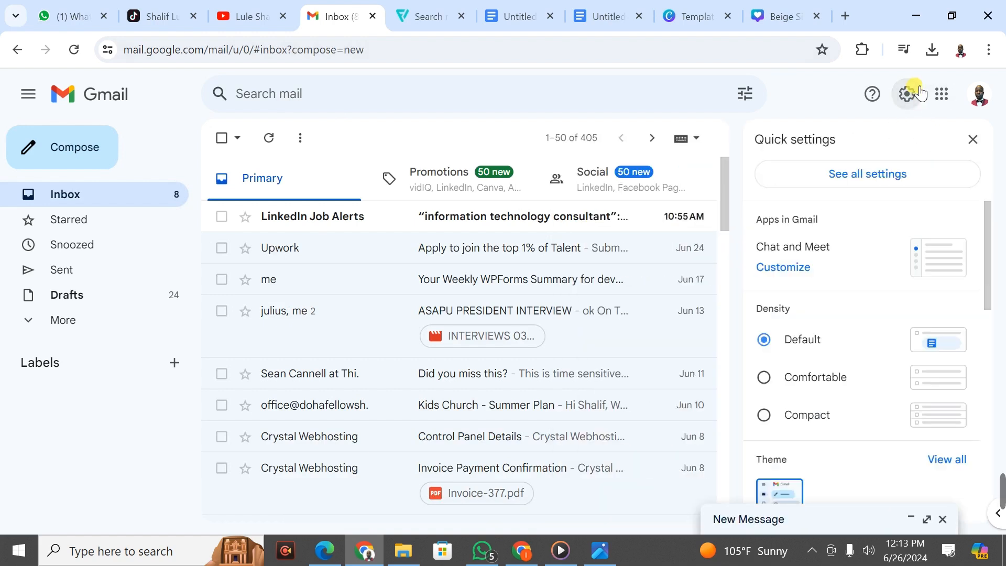
click(860, 178)
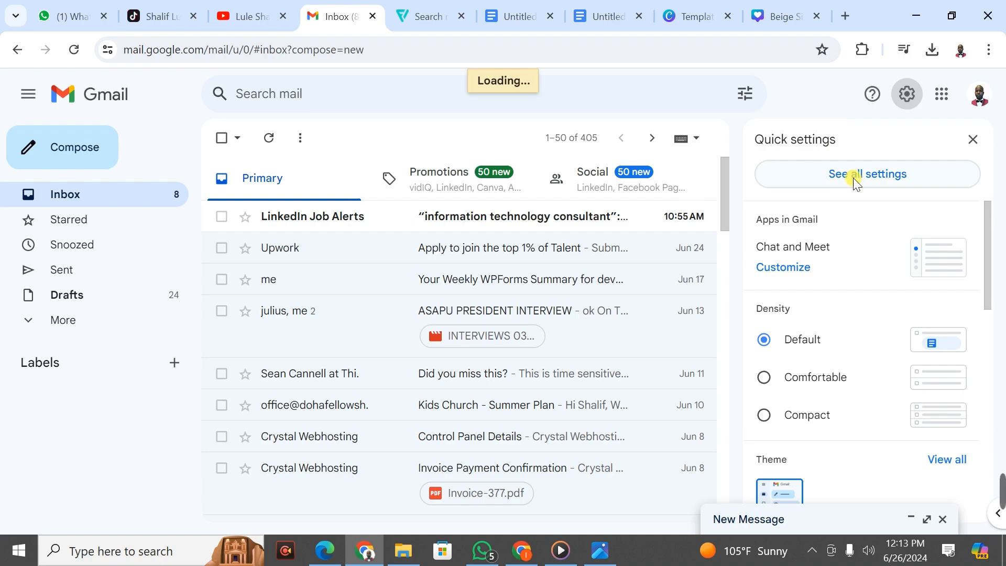
drag(989, 225, 1000, 433)
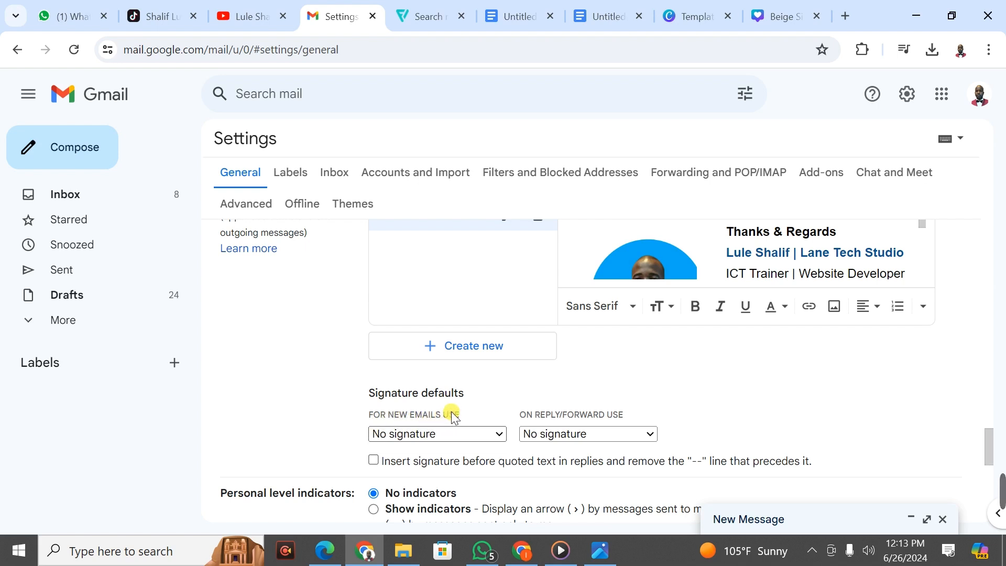
Step: Choose the new signature for both new emails and replies/forwards, then save changes
click(477, 433)
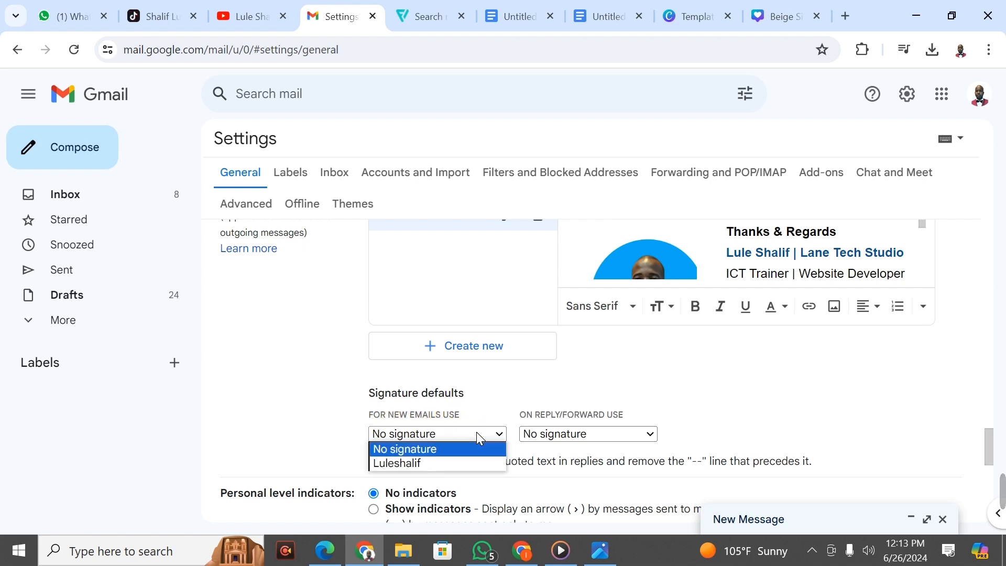
click(409, 464)
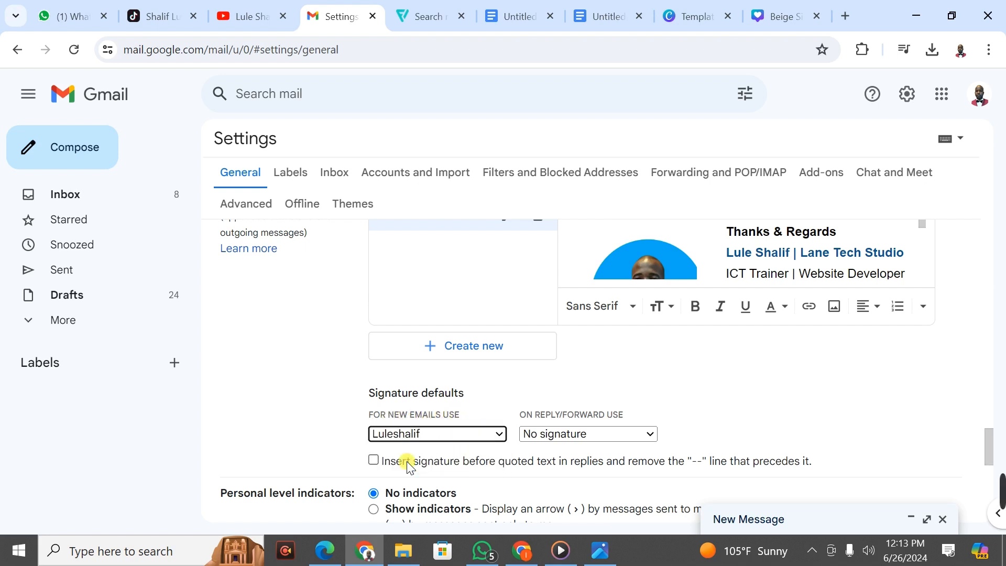
click(614, 435)
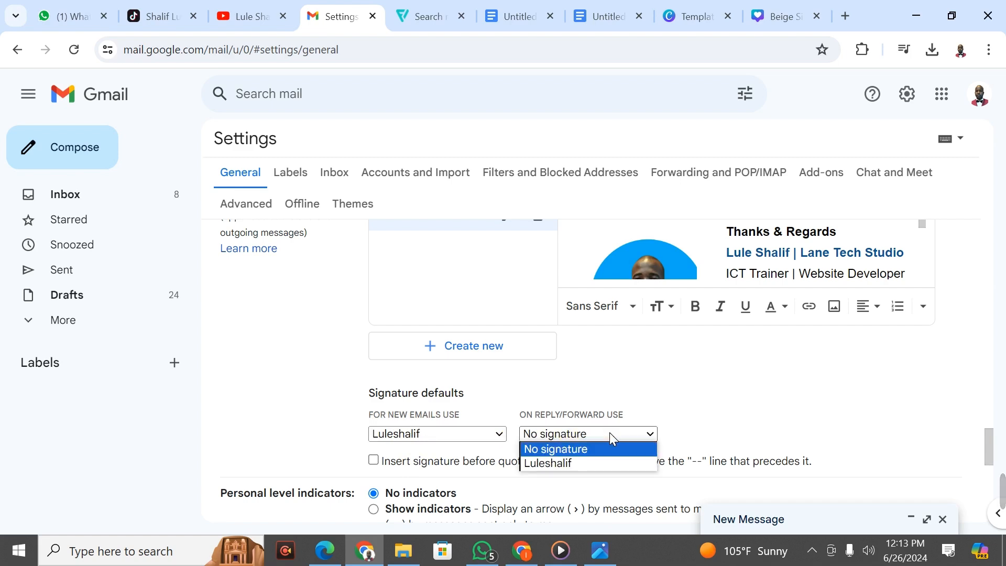
click(546, 464)
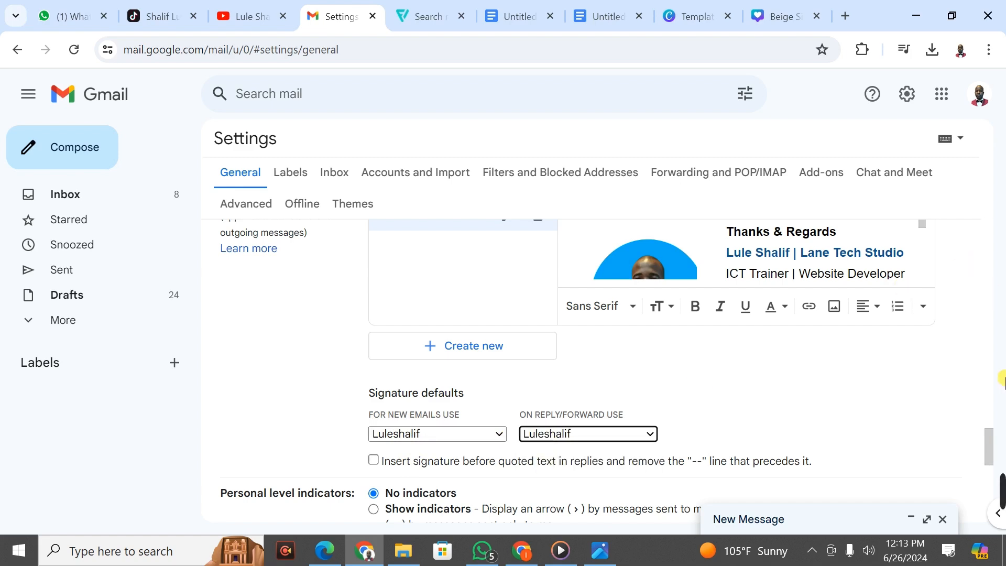
drag(989, 450, 984, 516)
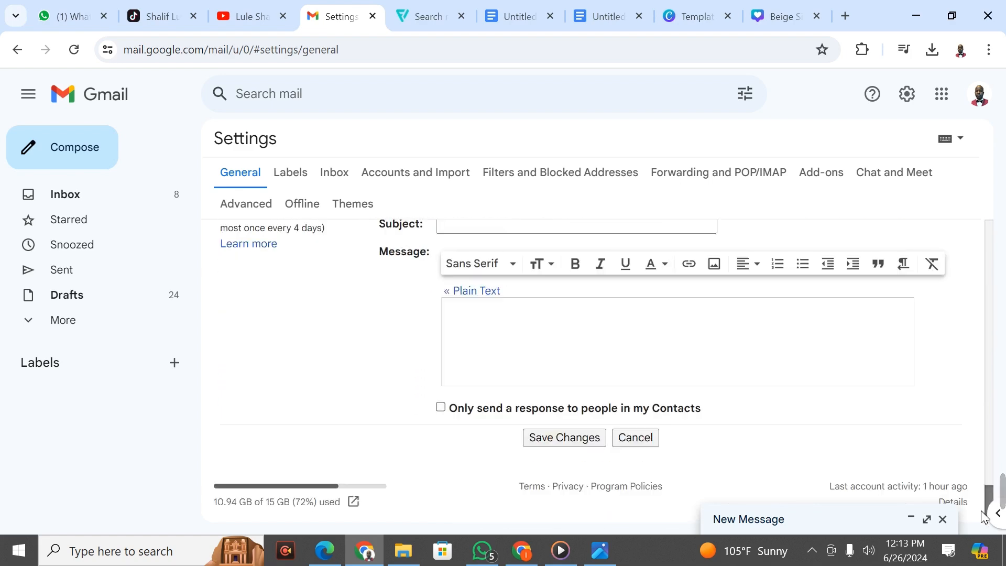
click(560, 438)
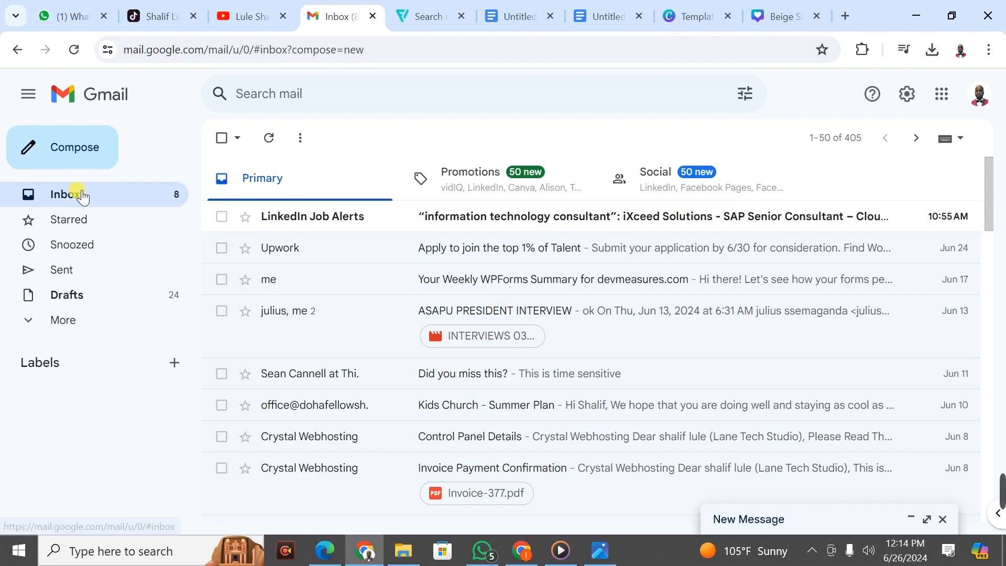
Step: Compose a new message, resize the signature photo to Small, and expand to full view
click(59, 160)
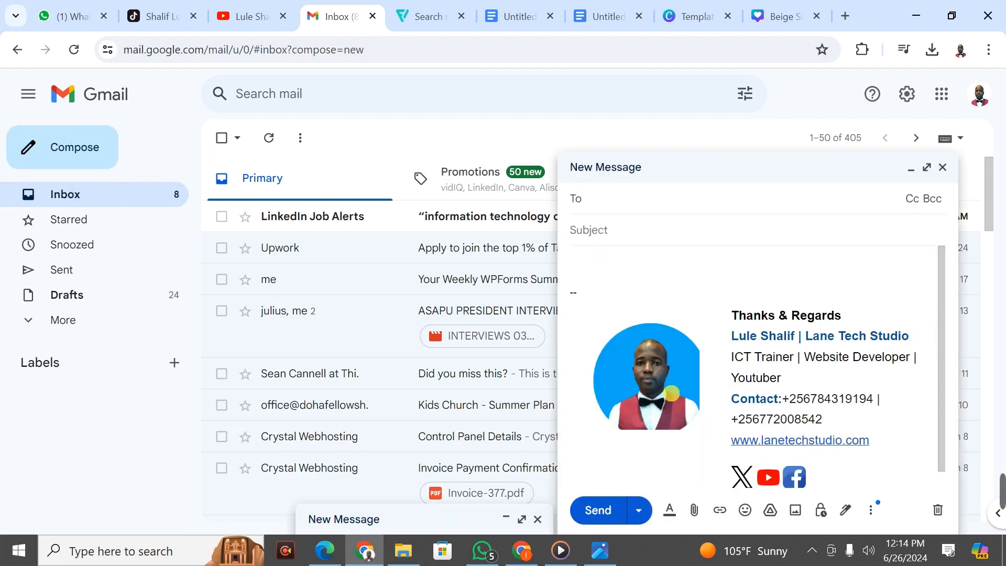
click(687, 410)
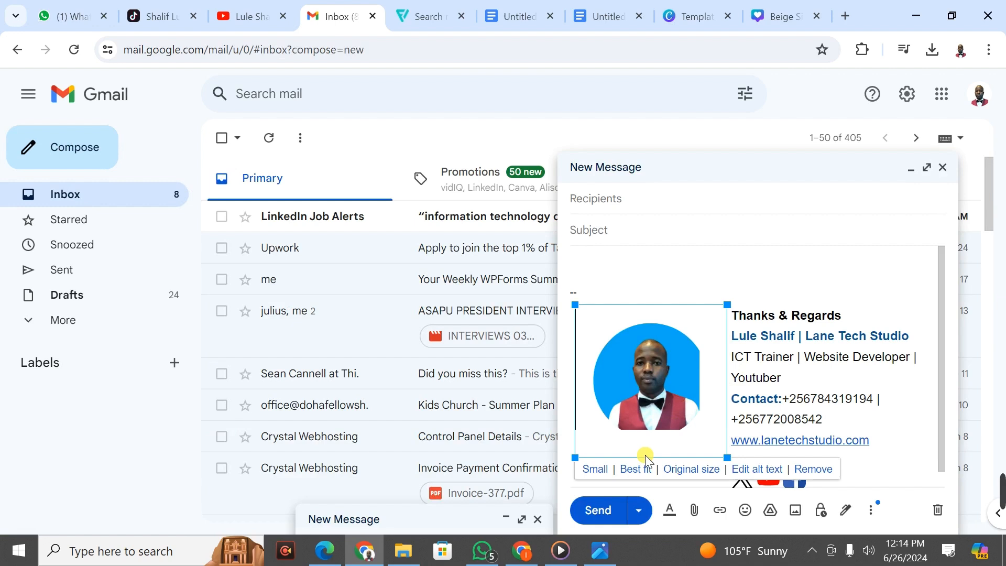
click(596, 468)
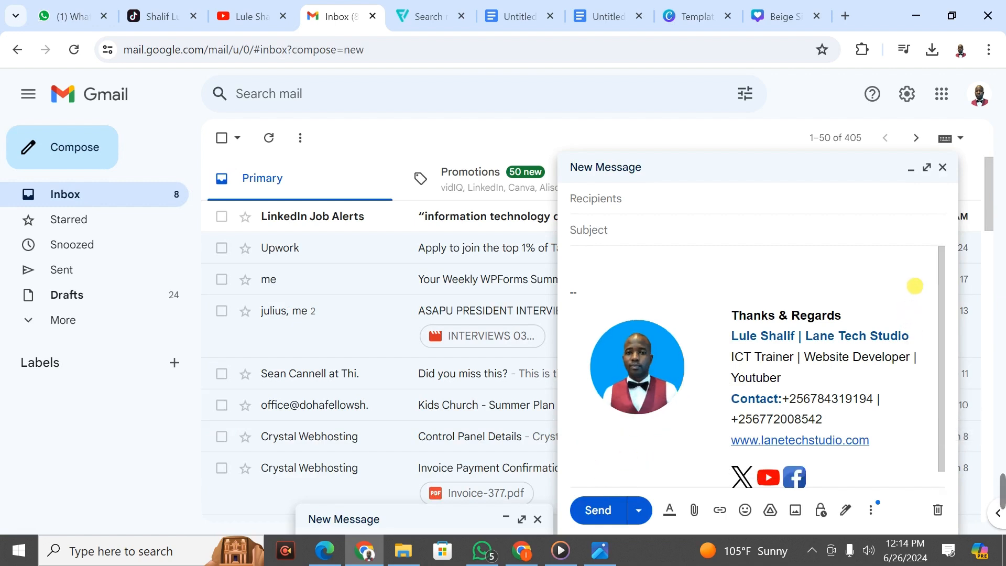
click(927, 168)
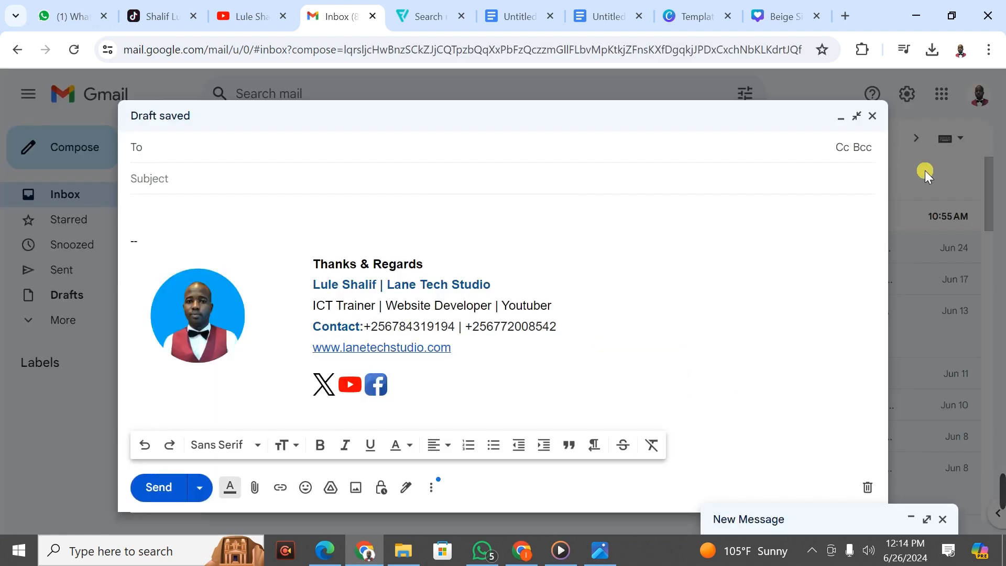